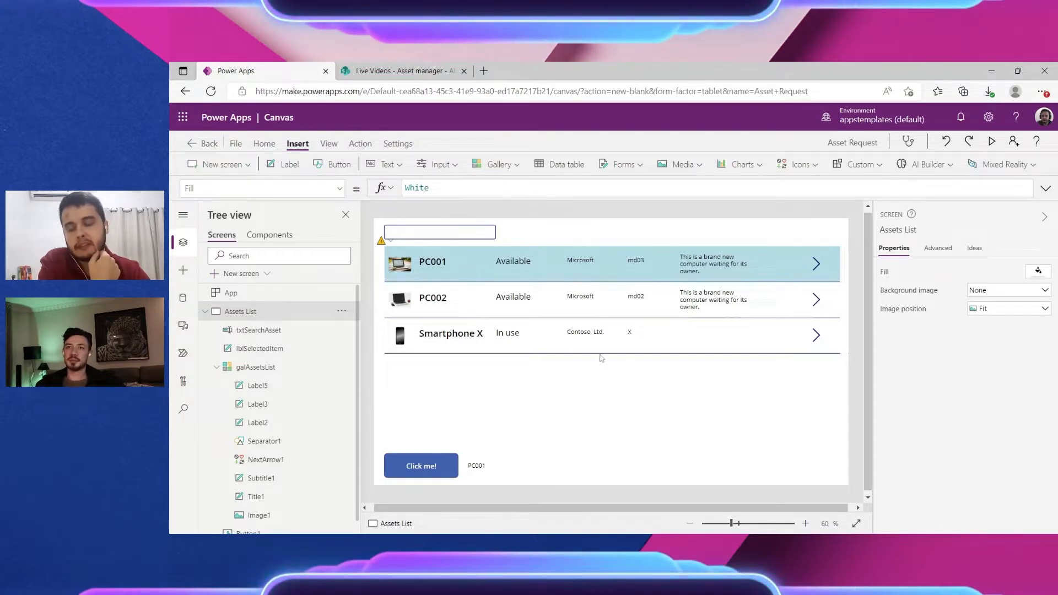
pyautogui.click(205, 312)
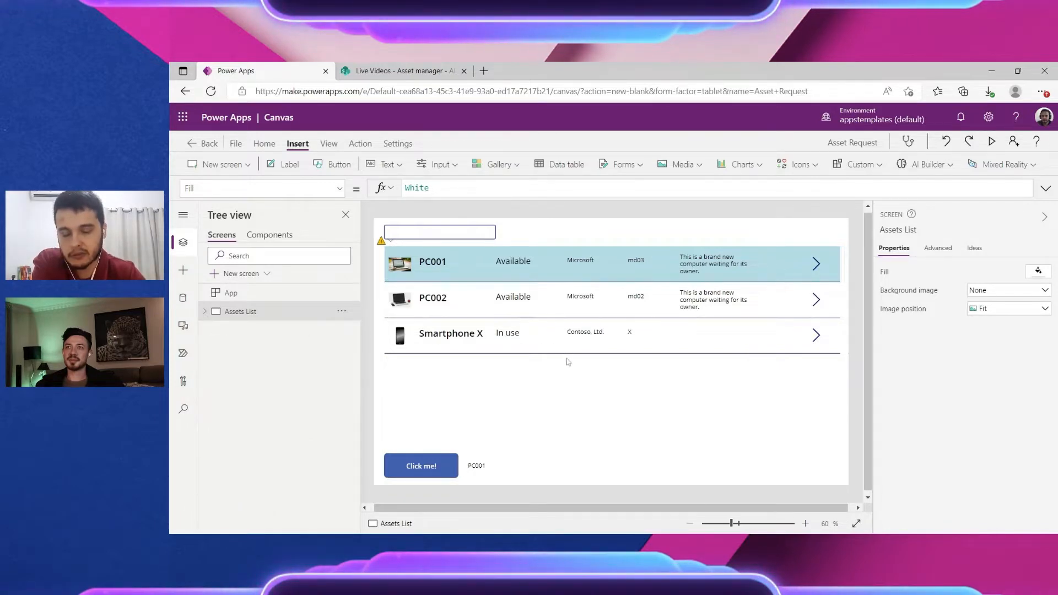
pyautogui.click(820, 271)
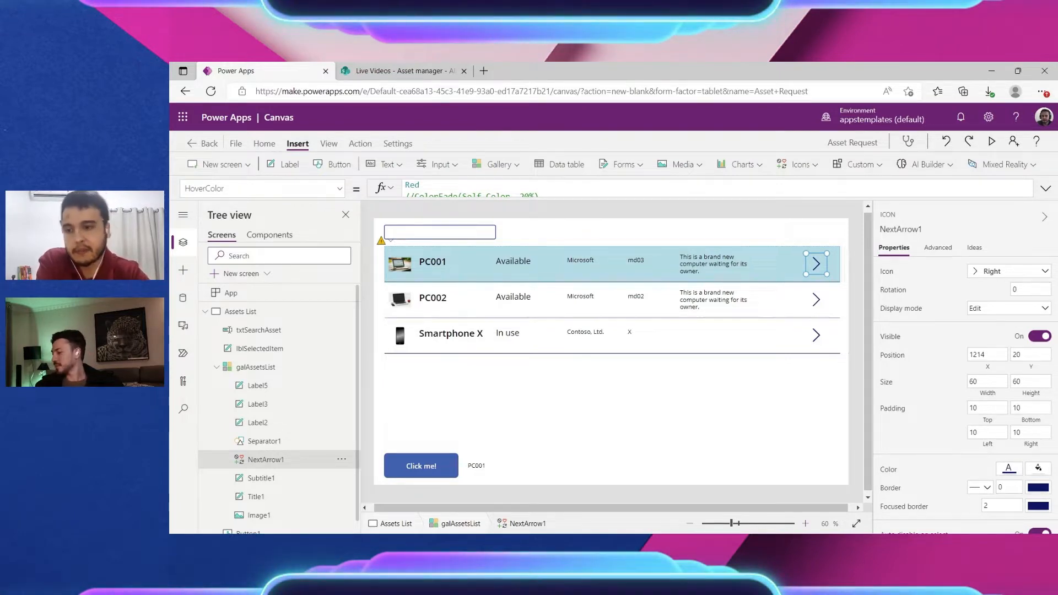
# Step: Insert a Cancel icon into the asset gallery's first row and place it just before the next arrow
pyautogui.click(523, 262)
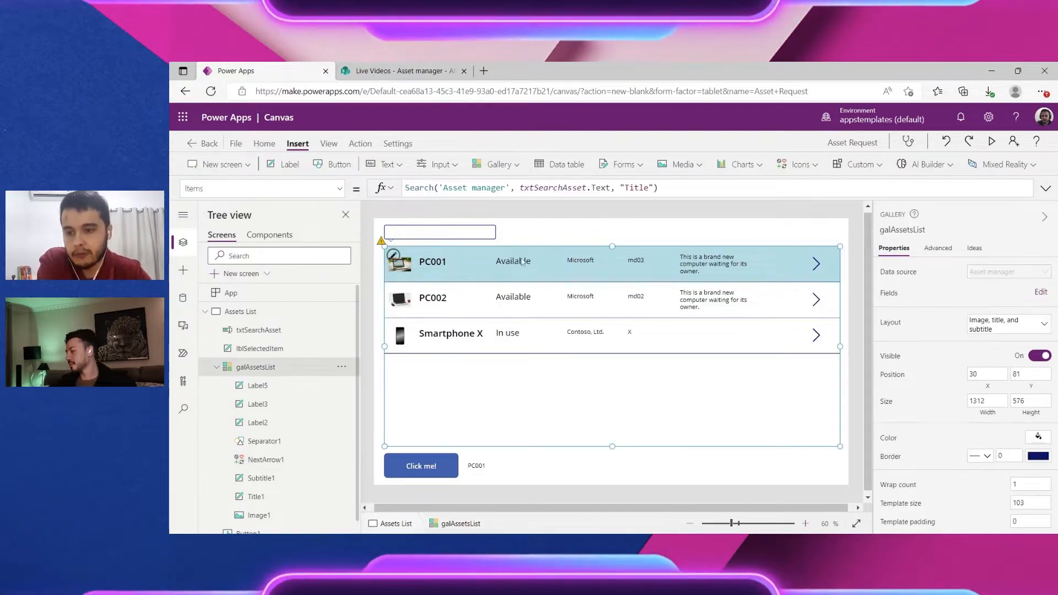
pyautogui.click(436, 261)
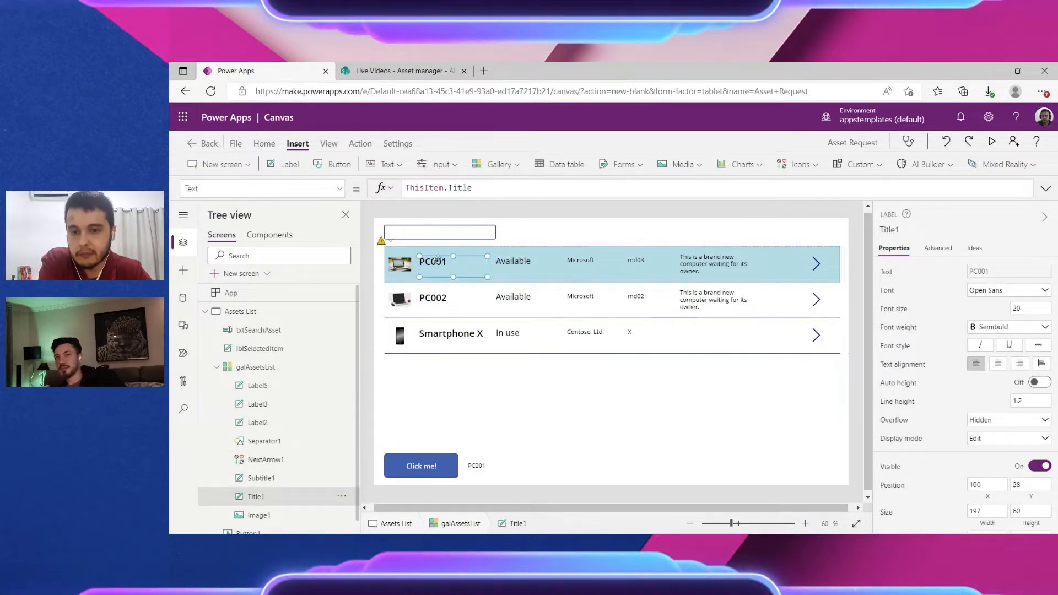
pyautogui.click(796, 166)
pyautogui.scroll(-5, 882, 226)
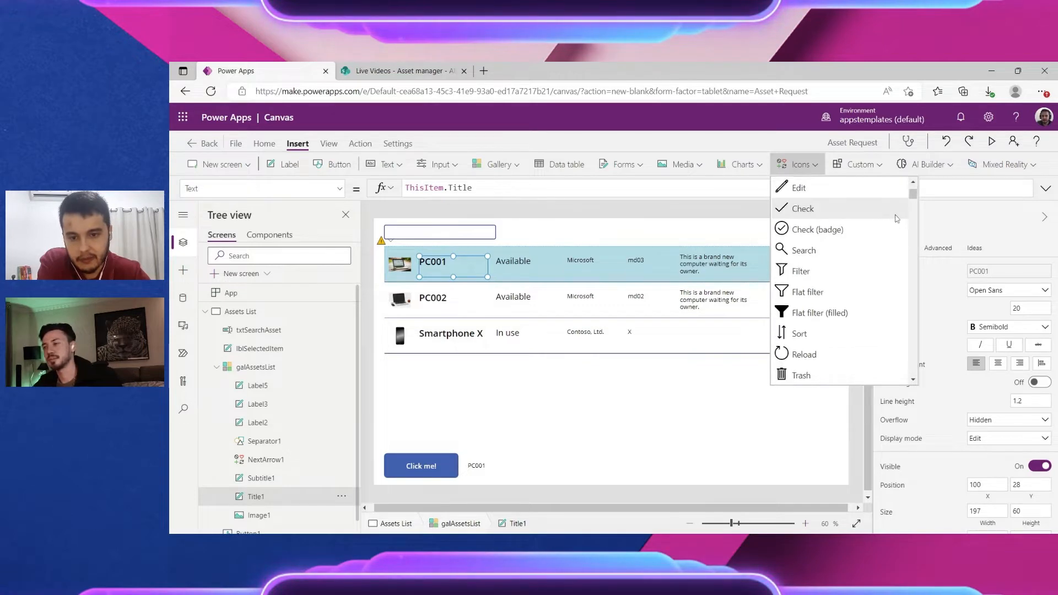
pyautogui.scroll(1, 820, 230)
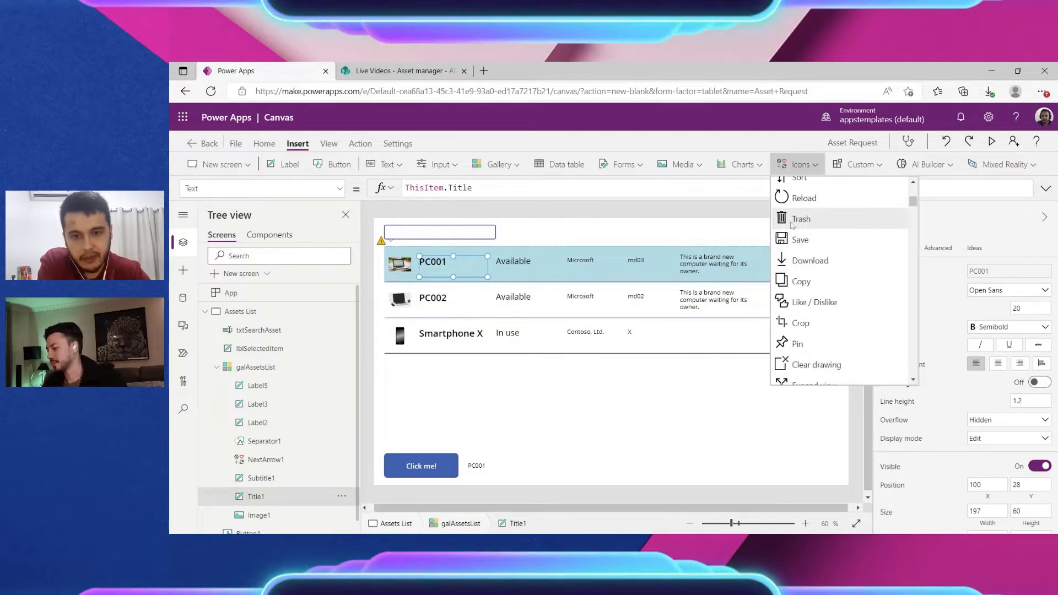
pyautogui.scroll(4, 826, 232)
pyautogui.scroll(-2, 870, 242)
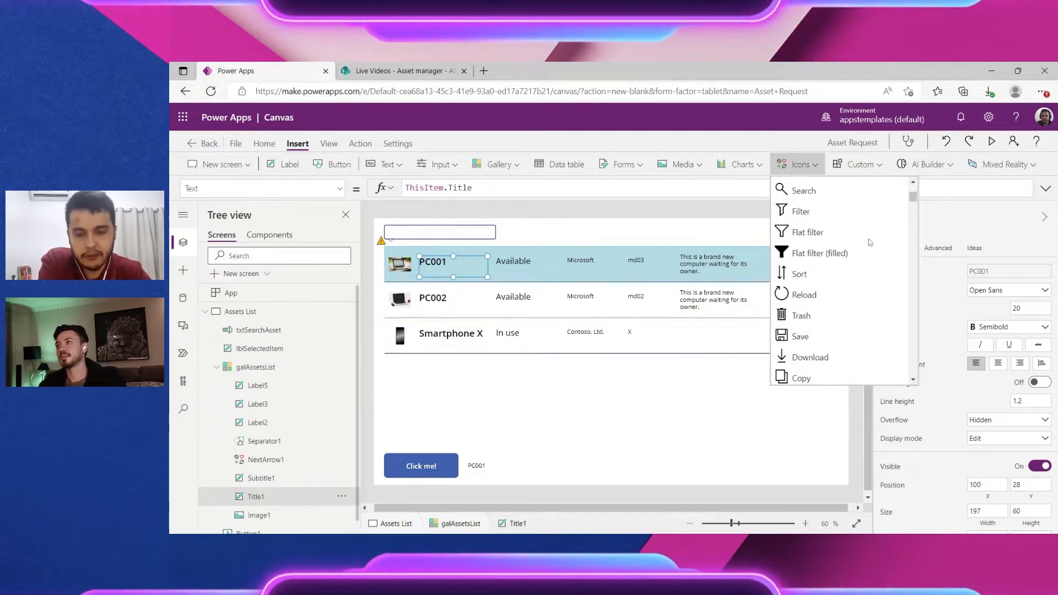
pyautogui.scroll(3, 816, 308)
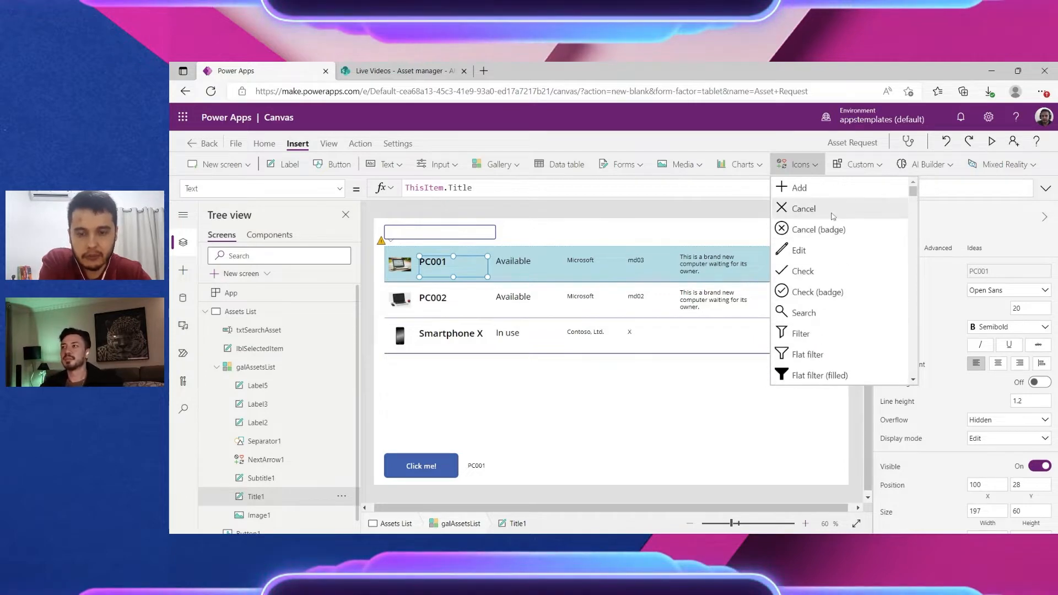
pyautogui.press('Escape')
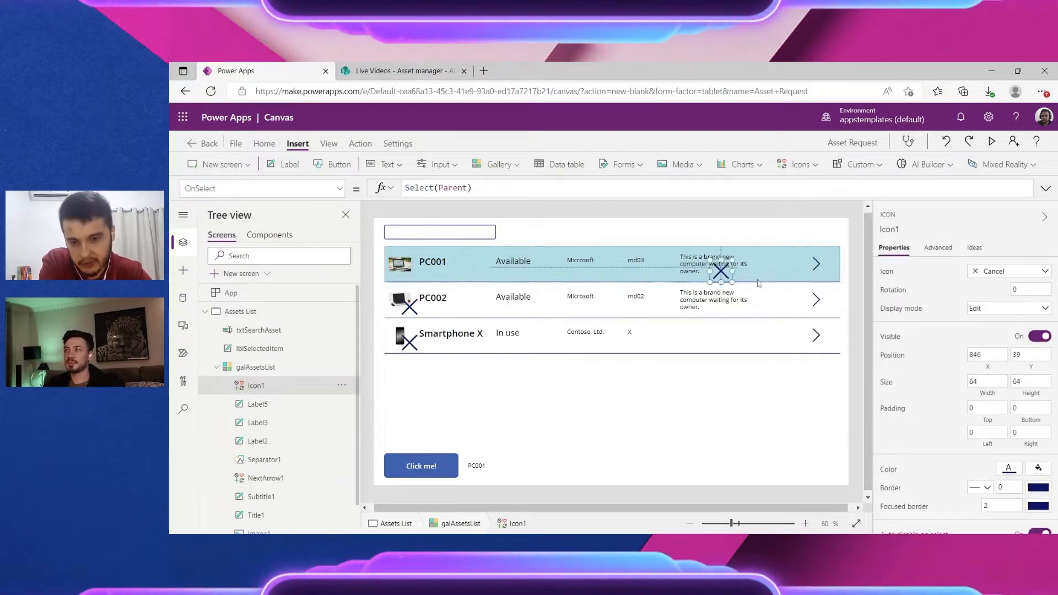
pyautogui.moveTo(412, 265); pyautogui.dragTo(787, 263)
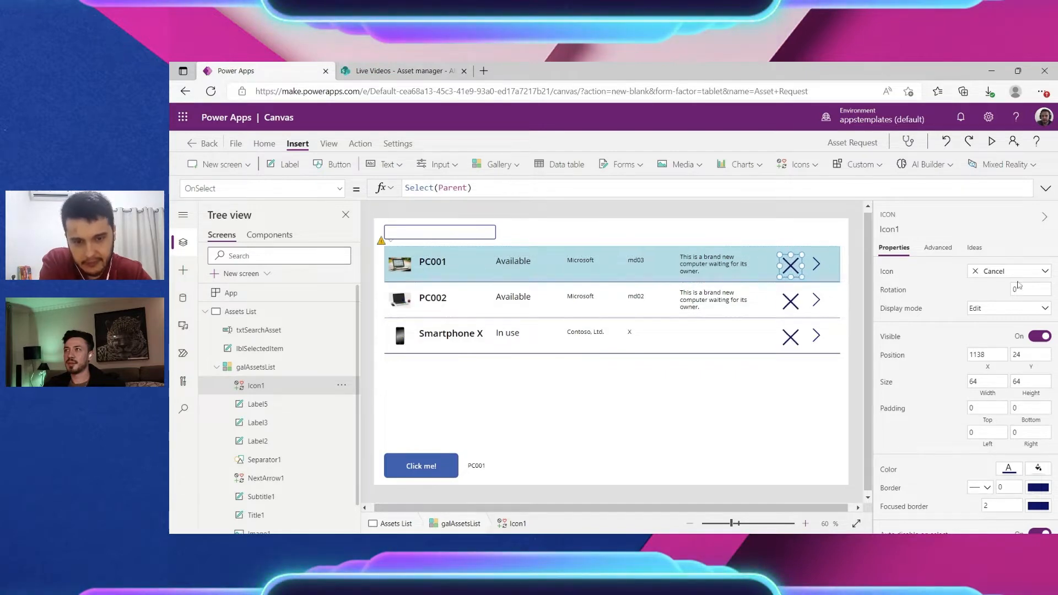
# Step: Change the new gallery icon to Trash and resize it to about 50 by 44 beside the next arrow
pyautogui.click(996, 274)
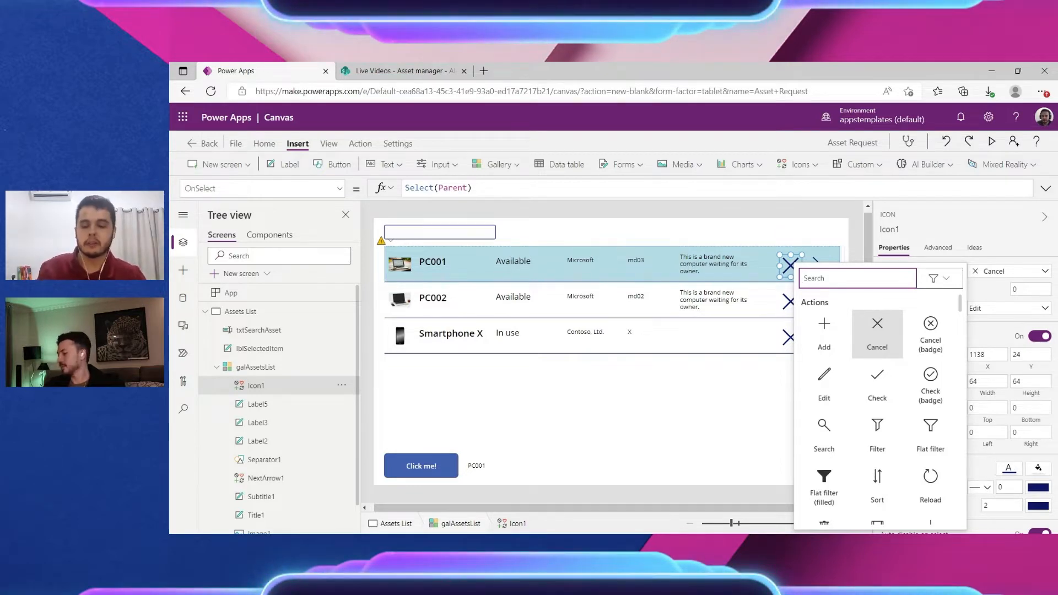
pyautogui.write('tra')
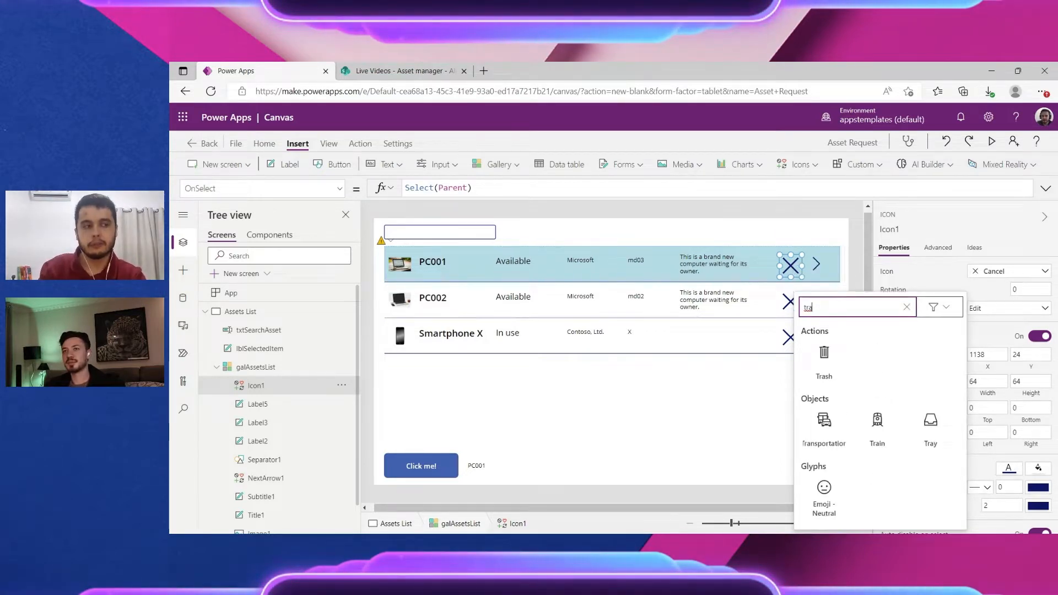
pyautogui.write('sh')
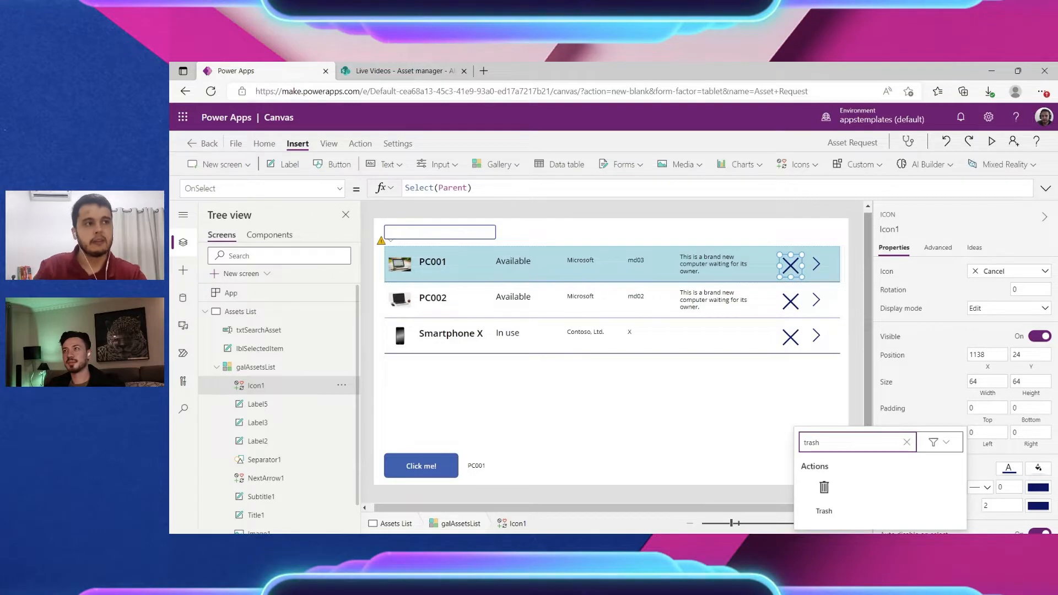
pyautogui.click(825, 499)
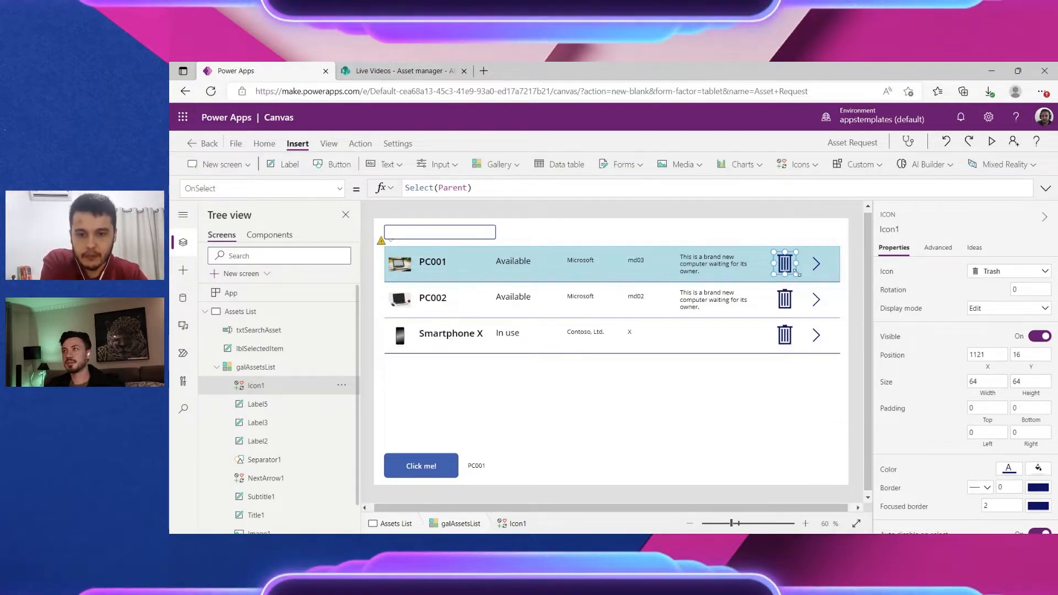
pyautogui.moveTo(797, 272); pyautogui.dragTo(794, 272)
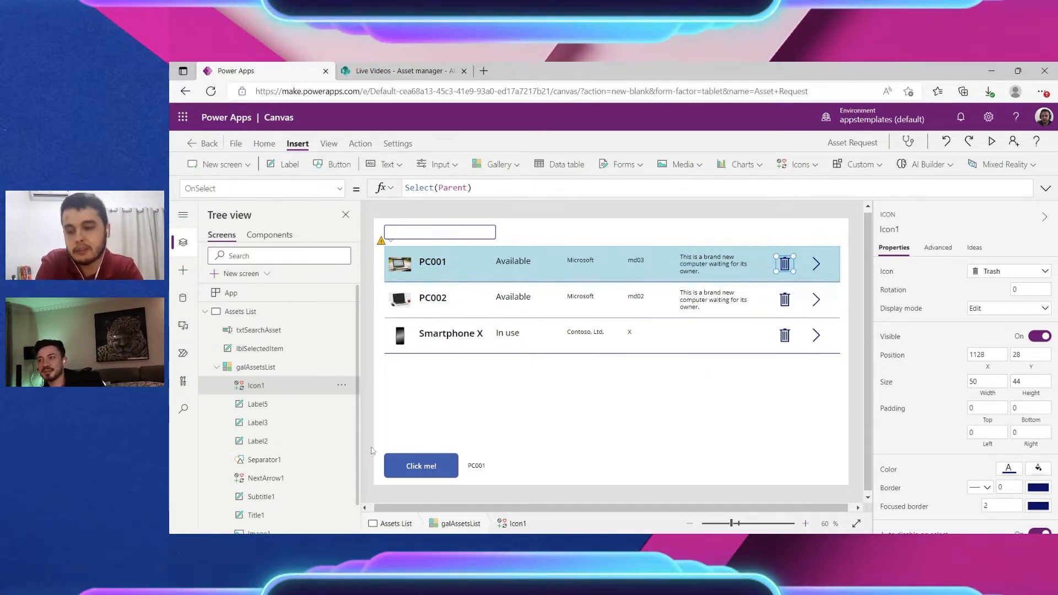
# Step: Examine the OnSelect formula of the trash icon in the gallery's first row
pyautogui.click(216, 367)
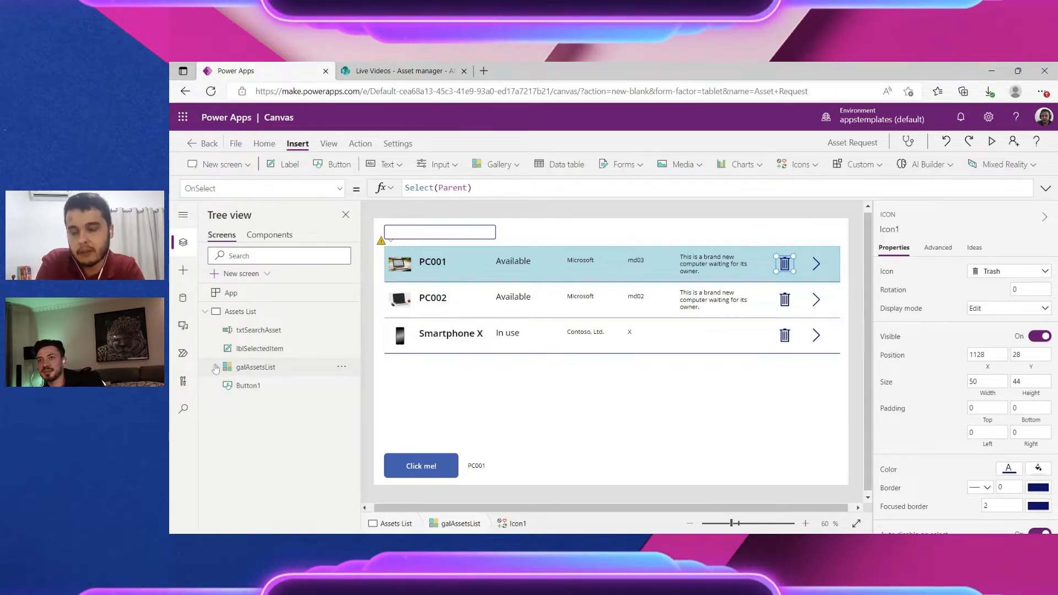
pyautogui.click(786, 342)
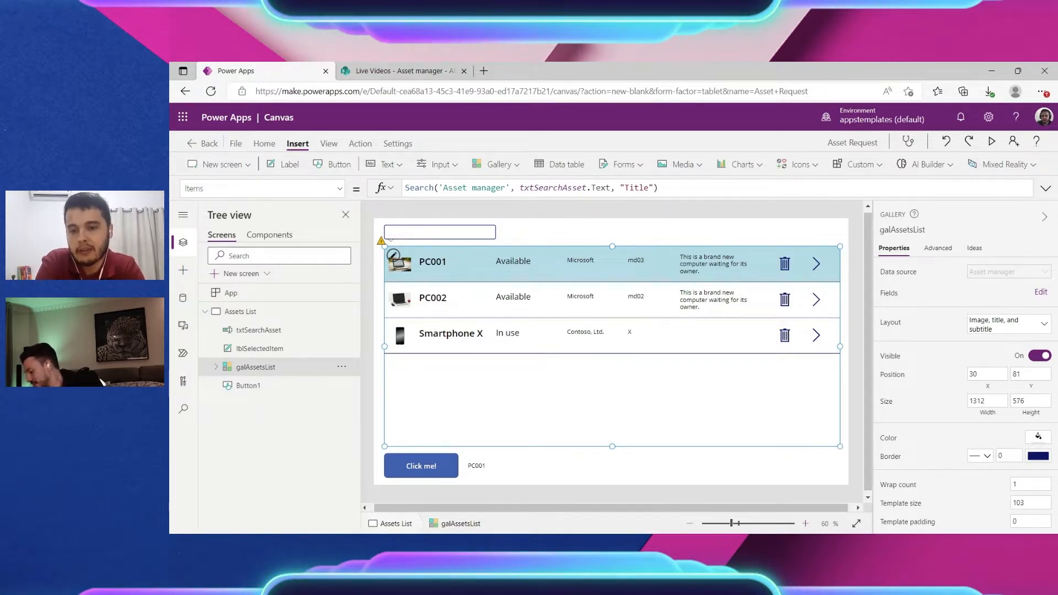
pyautogui.click(803, 234)
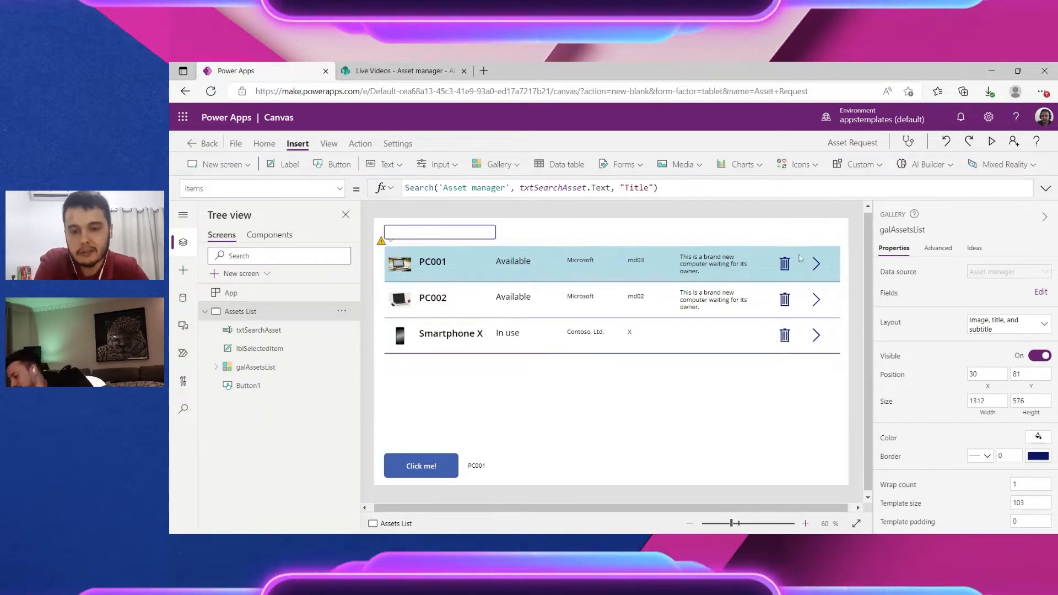
pyautogui.click(800, 259)
pyautogui.click(785, 264)
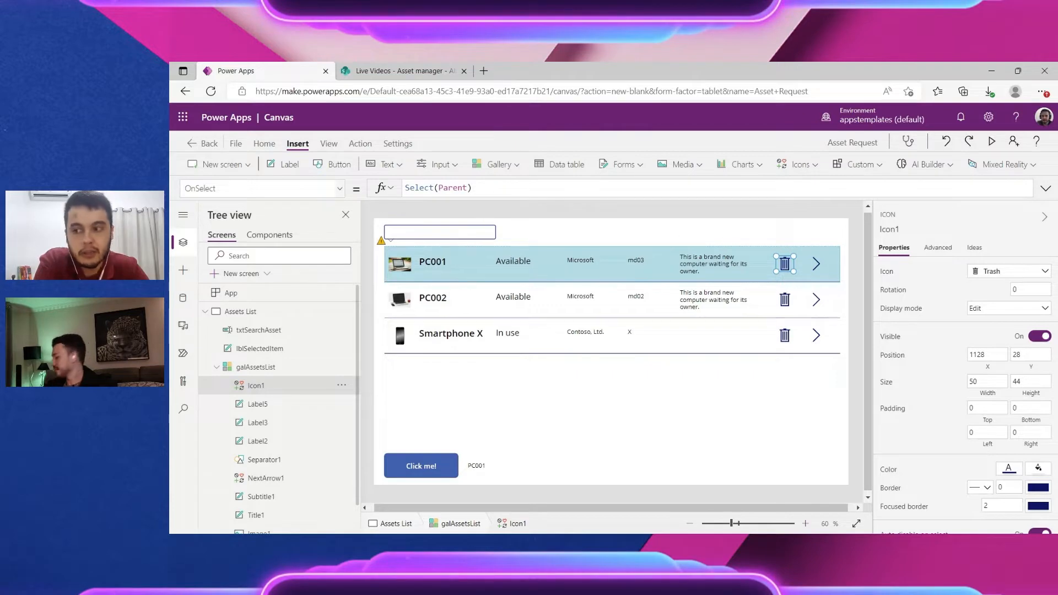
pyautogui.click(256, 189)
pyautogui.click(339, 189)
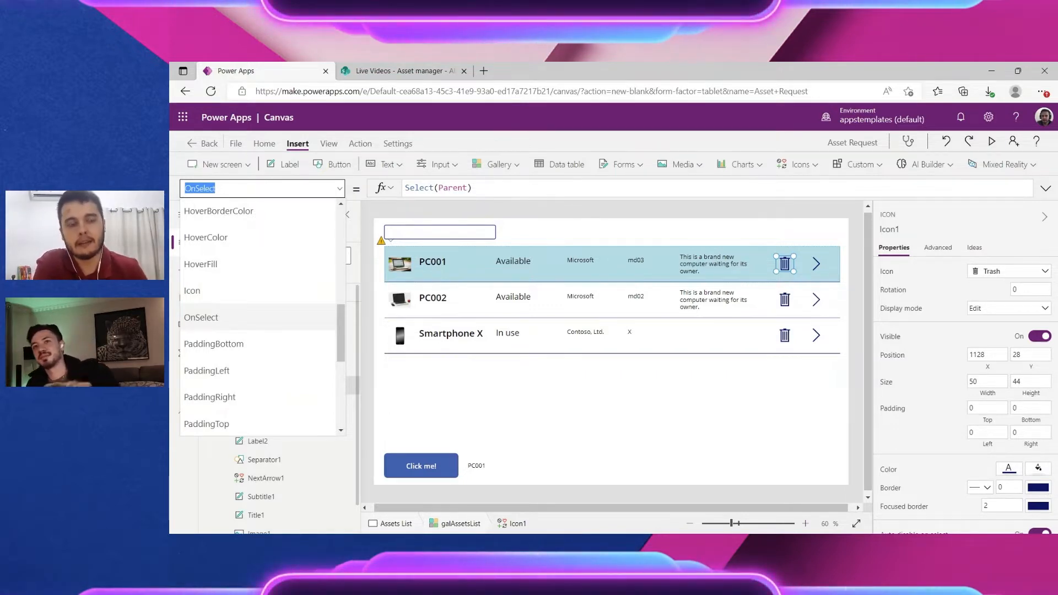
pyautogui.click(488, 188)
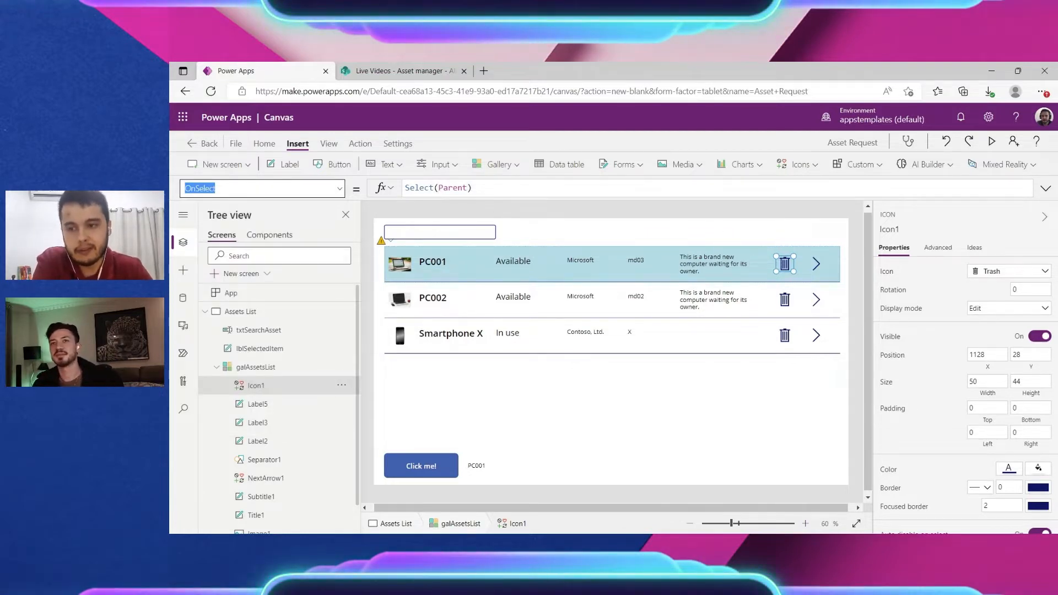
pyautogui.moveTo(482, 189); pyautogui.dragTo(397, 190)
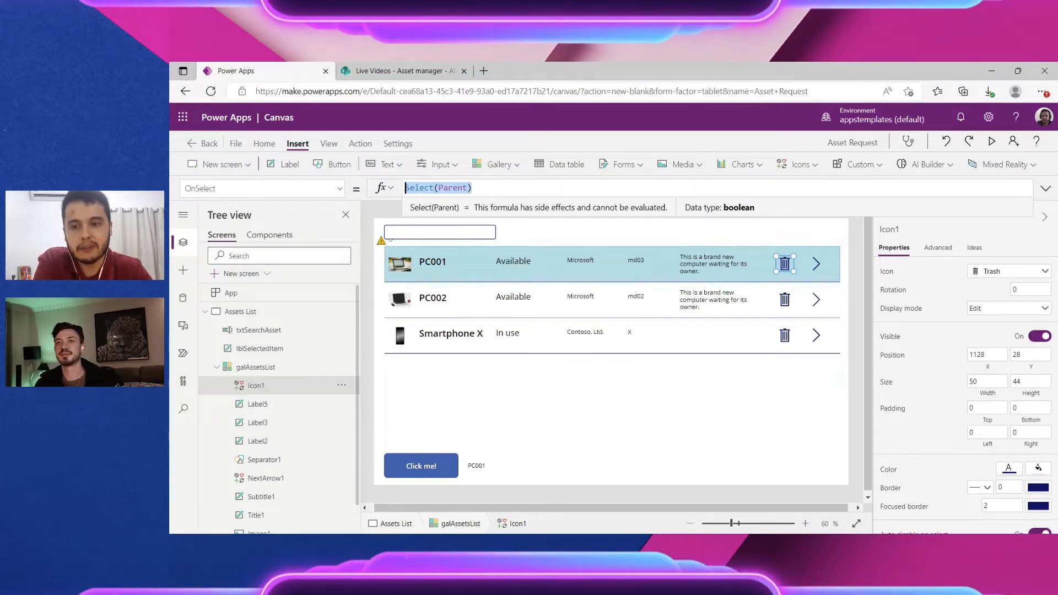
# Step: Preview the app, exit the preview and return to the trash icon's OnSelect formula
pyautogui.click(992, 141)
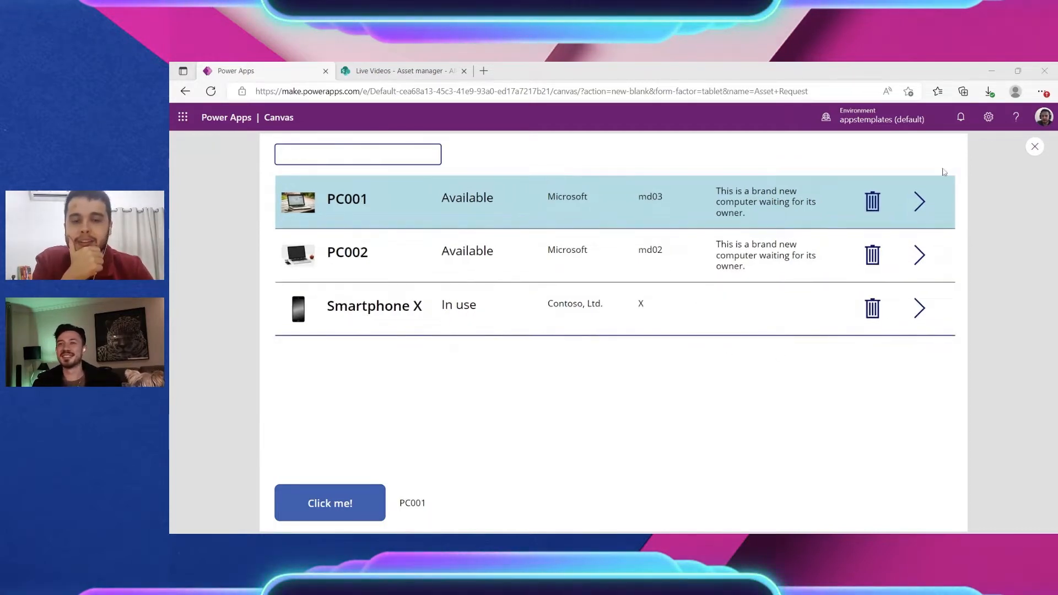
pyautogui.click(1034, 147)
pyautogui.click(788, 266)
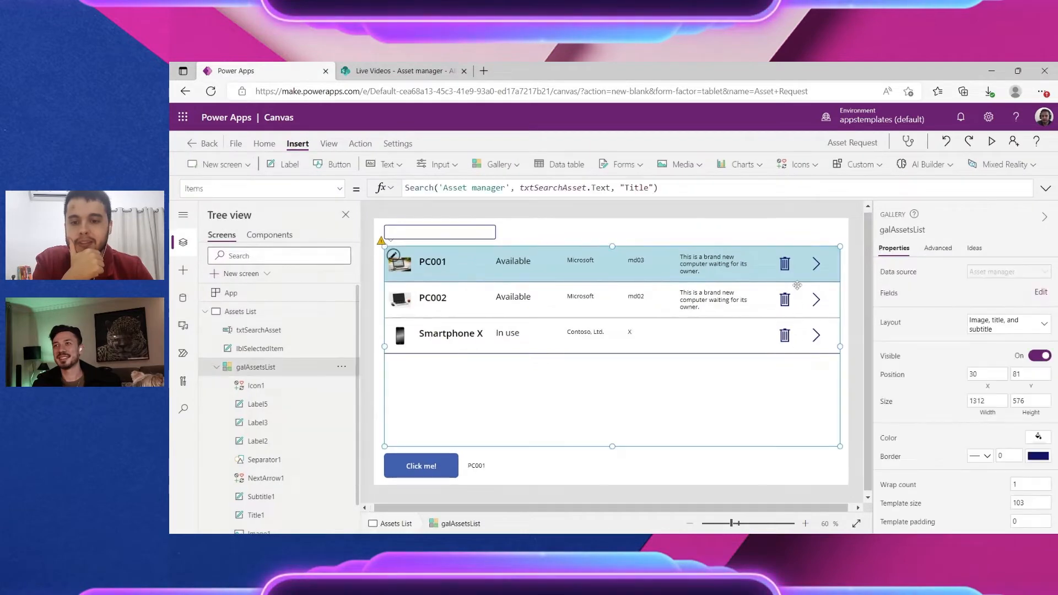
pyautogui.click(791, 265)
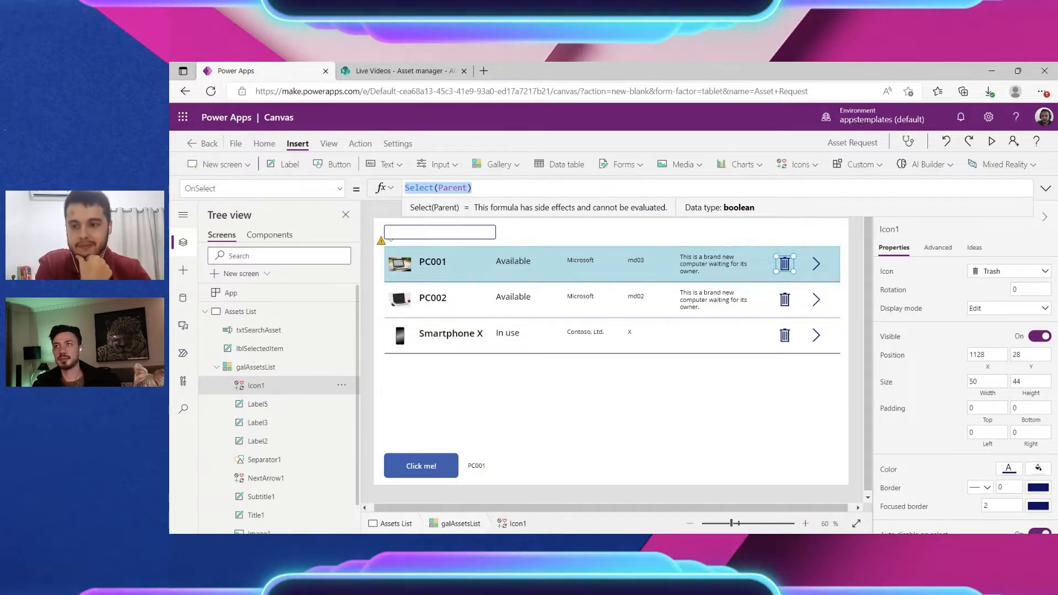
pyautogui.click(459, 188)
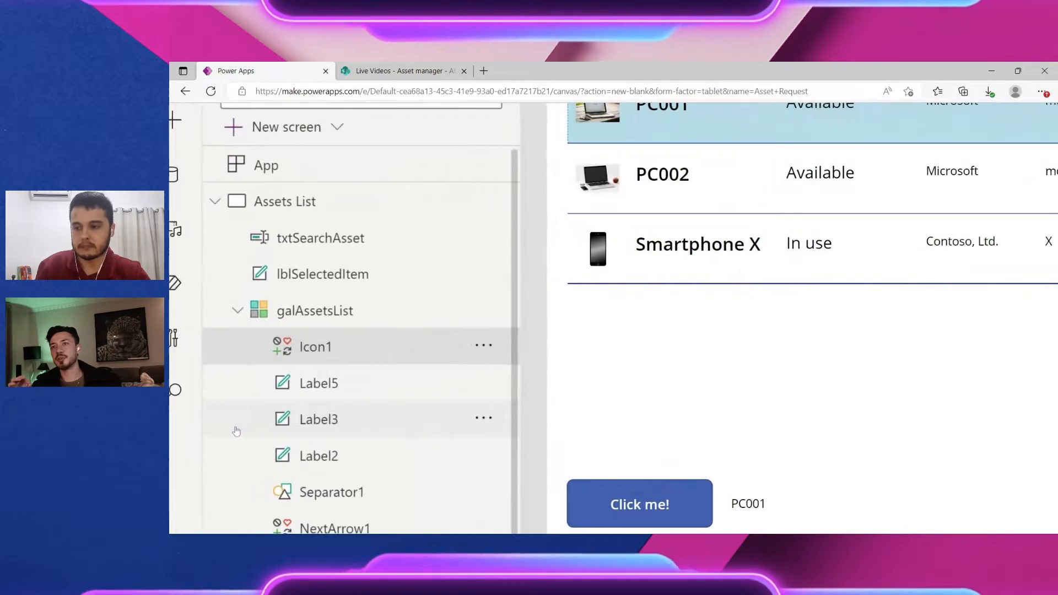
# Step: Inspect the OnSelect property of the asset gallery itself
pyautogui.hscroll(-1, 236, 431)
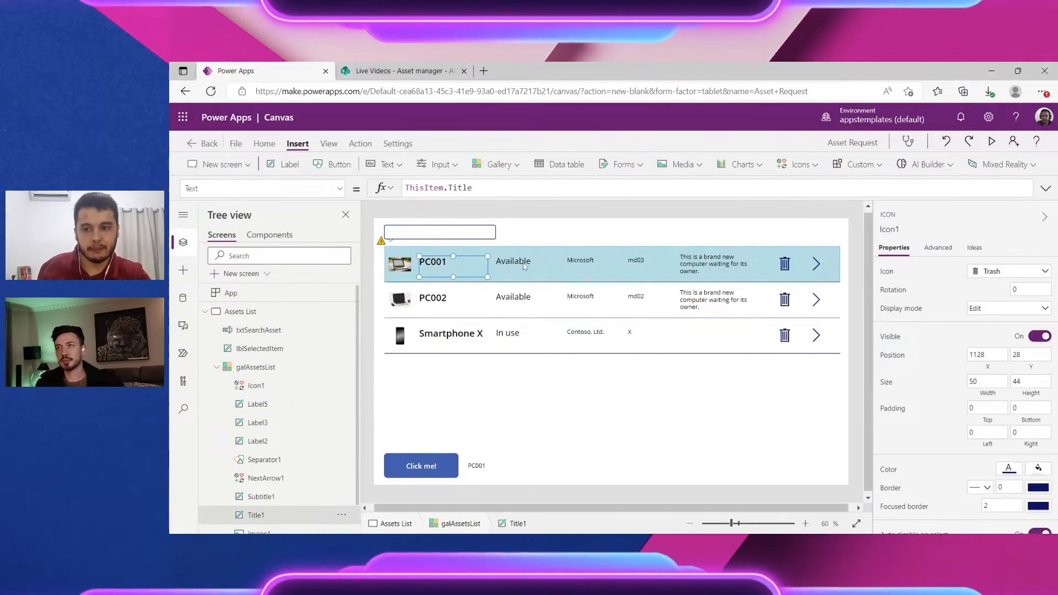
pyautogui.click(524, 262)
pyautogui.click(652, 382)
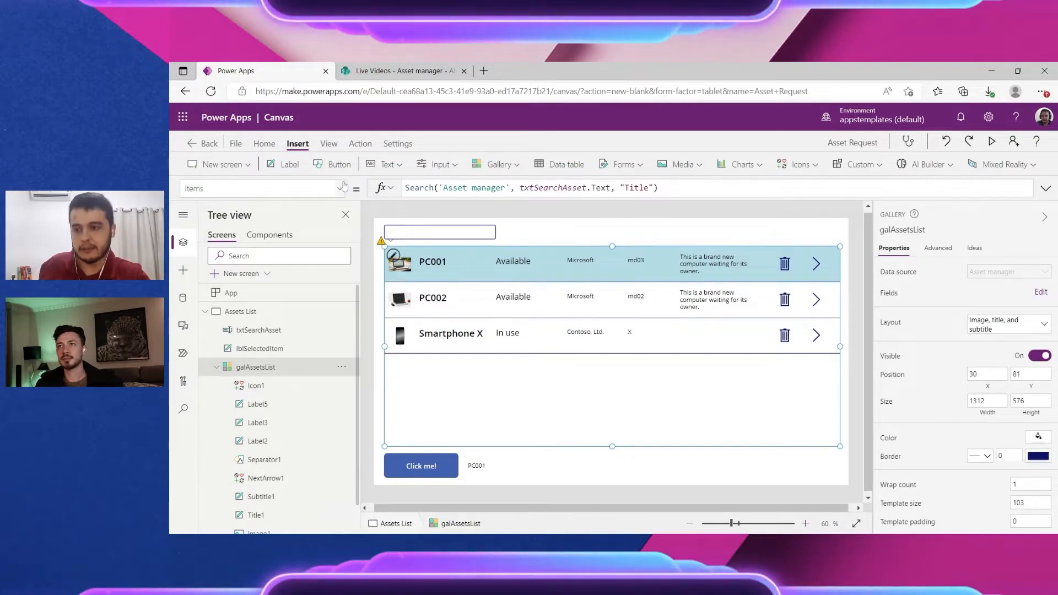
pyautogui.click(360, 143)
pyautogui.click(410, 165)
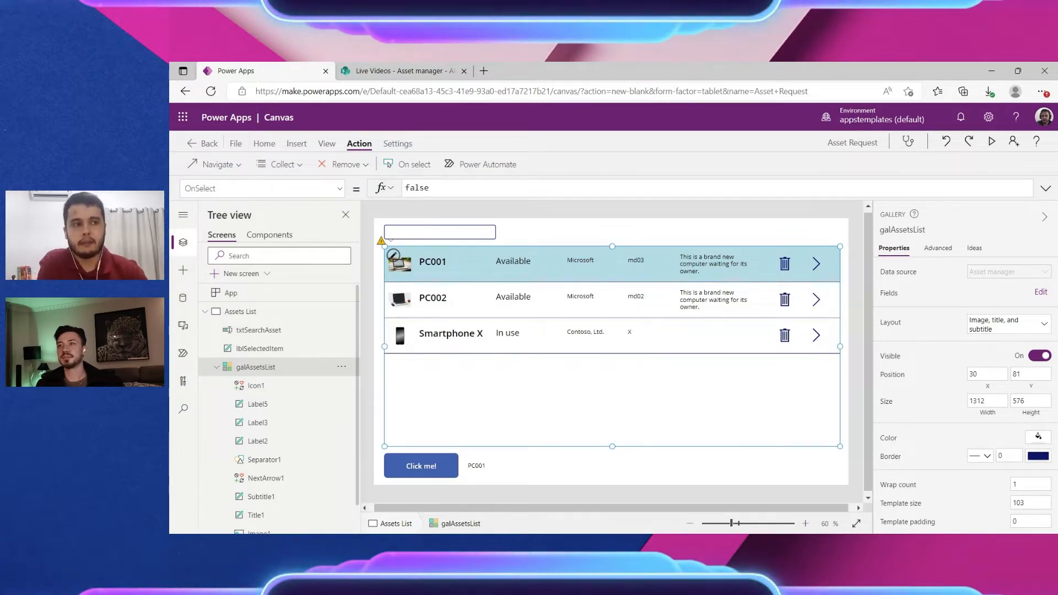
# Step: Try replacing the trash icon's OnSelect formula with a Delete( call
pyautogui.click(785, 265)
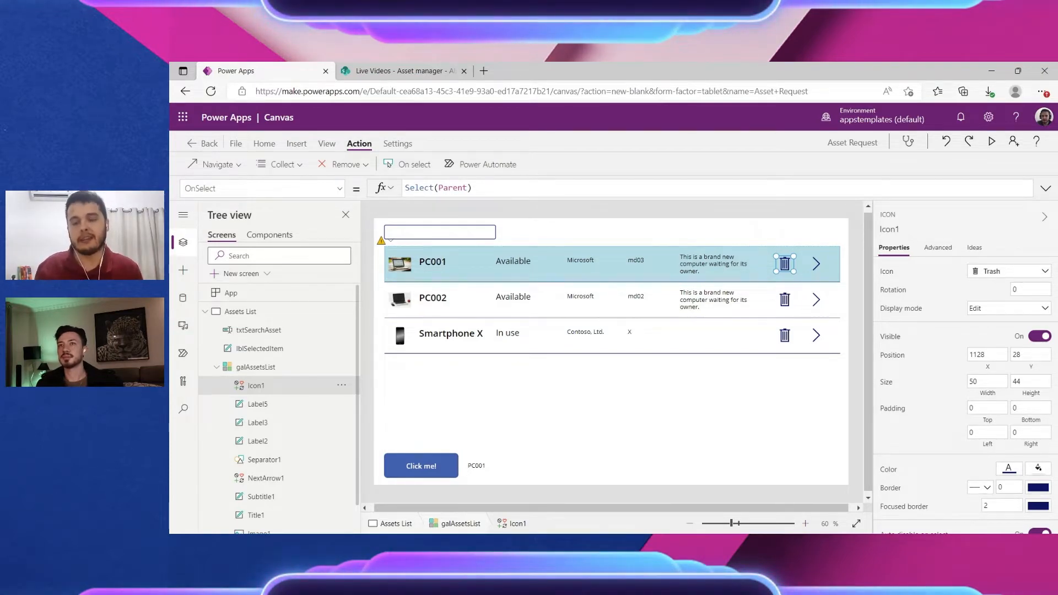
pyautogui.moveTo(474, 188); pyautogui.dragTo(420, 185)
pyautogui.press('Delete')
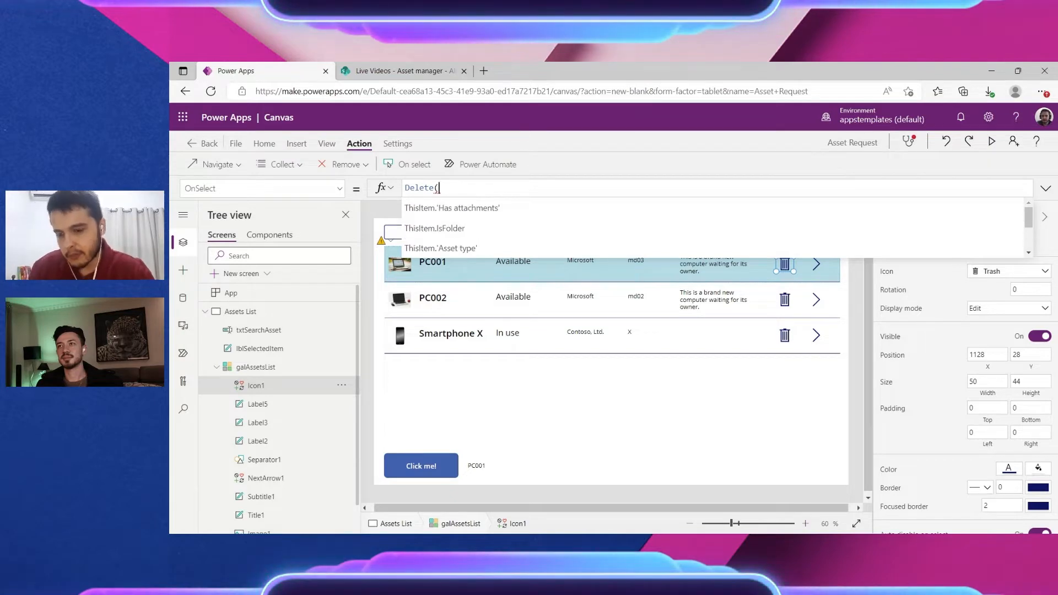
pyautogui.write('(')
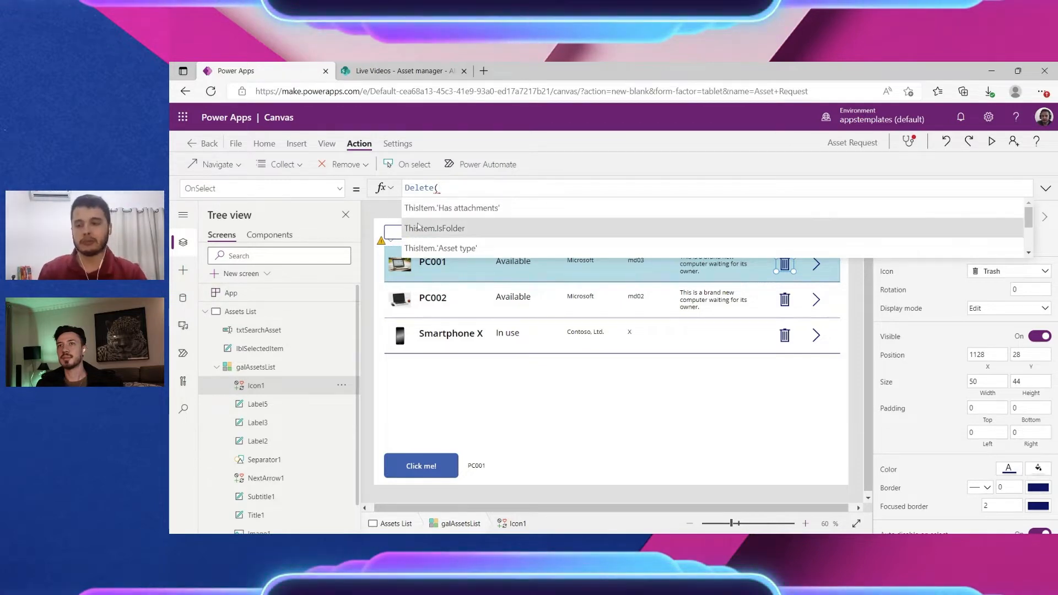
# Step: Replace the trash icon's OnSelect formula with Remove('Asset manager', ThisItem)
pyautogui.click(455, 187)
pyautogui.write('re')
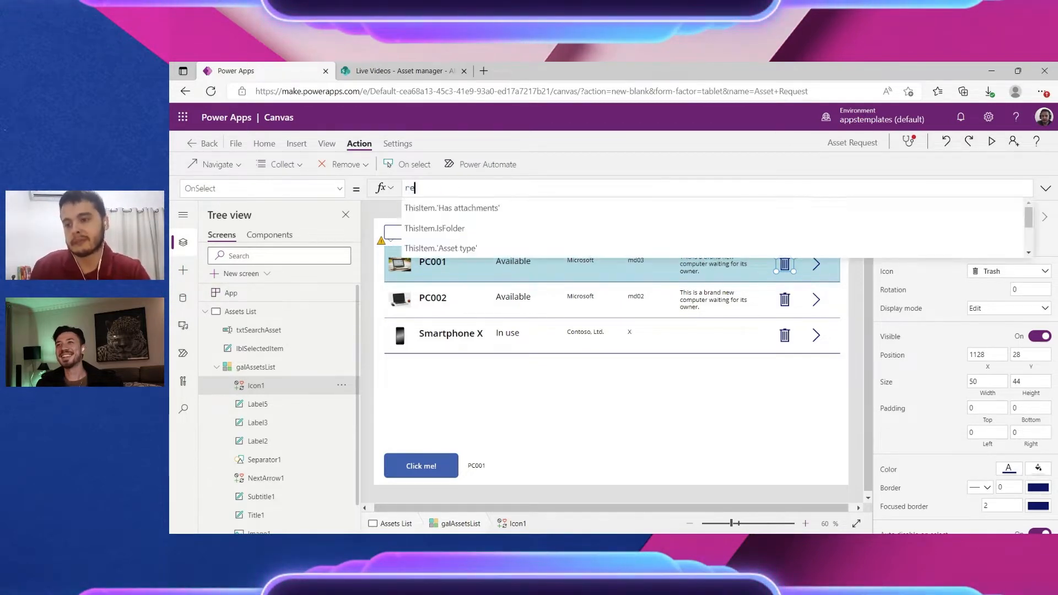
pyautogui.write('mo')
pyautogui.click(433, 209)
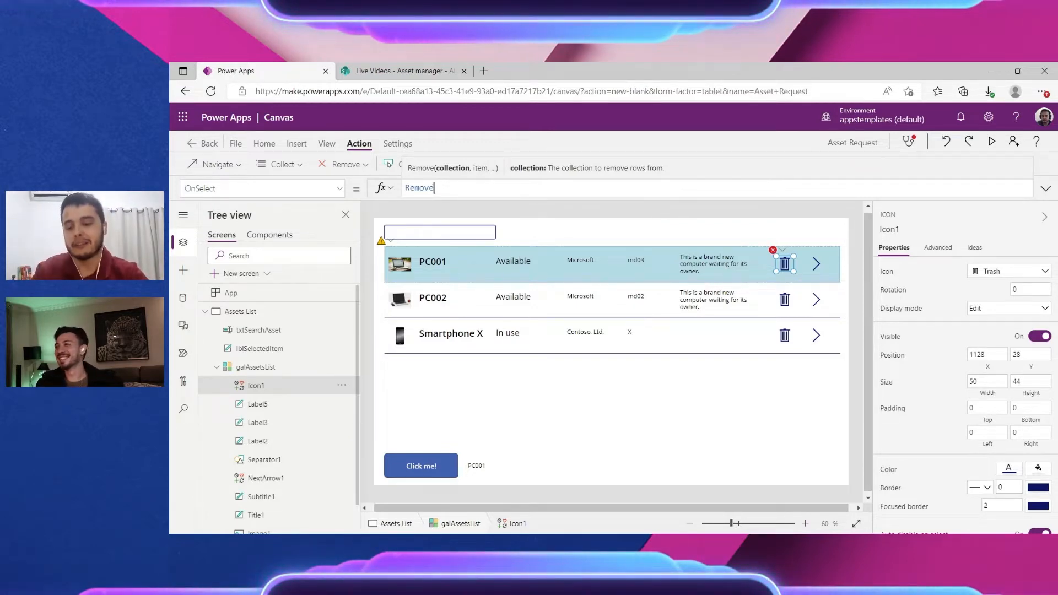
pyautogui.click(437, 190)
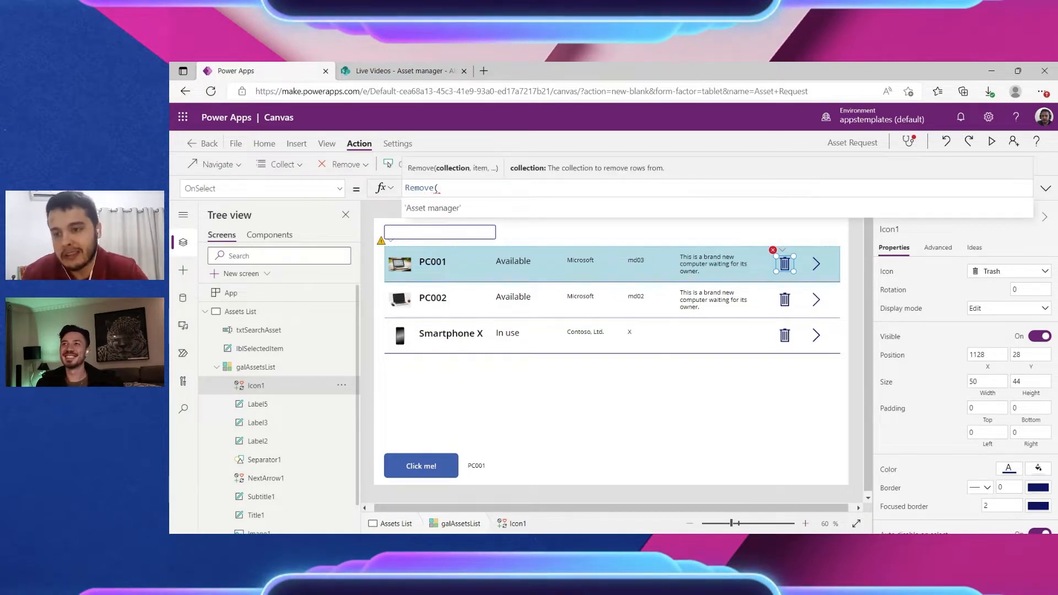
pyautogui.click(425, 209)
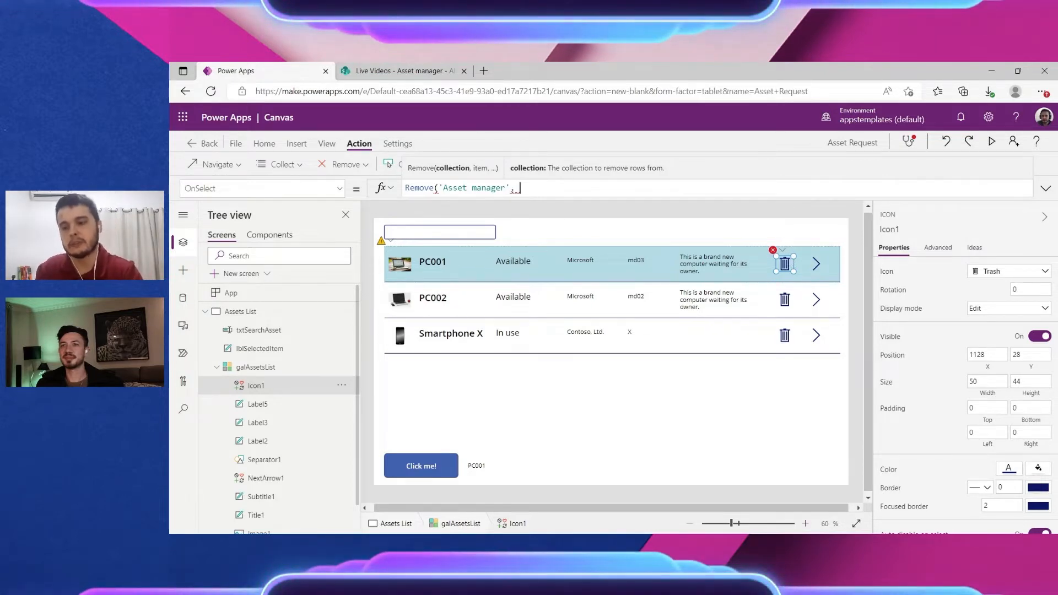
pyautogui.write(', ThisItem)')
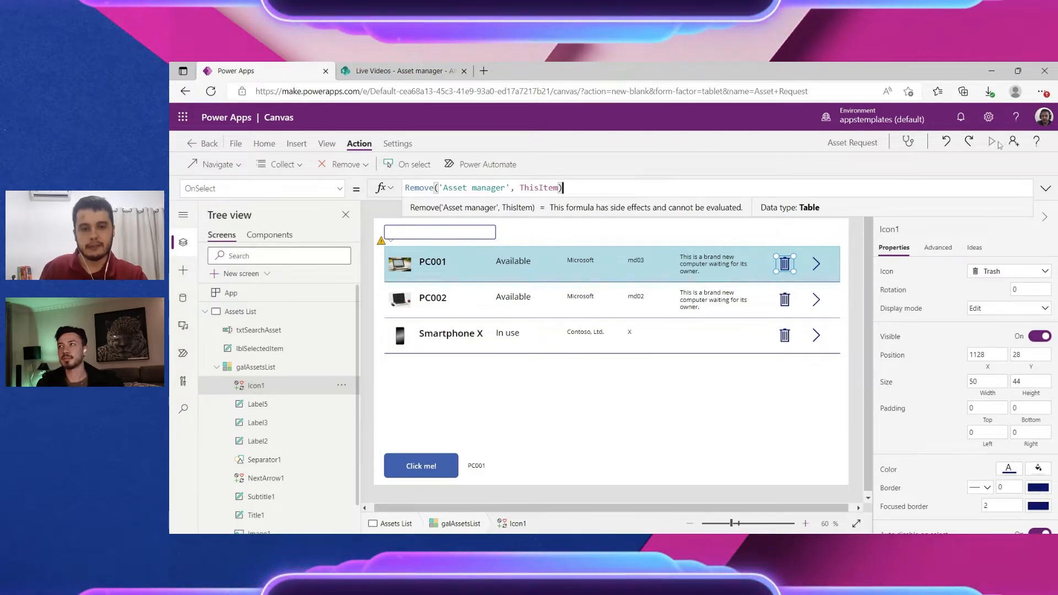
# Step: Preview the app, delete the Smartphone X row with its trash icon, and reload the SharePoint Asset manager list to check the deletion
pyautogui.press('F5')
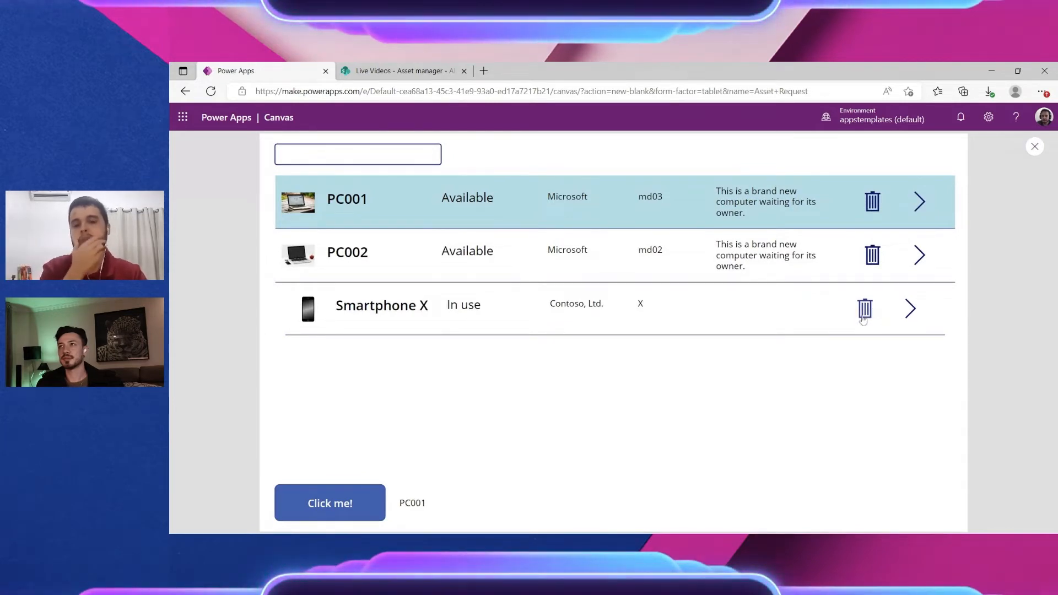
pyautogui.click(865, 313)
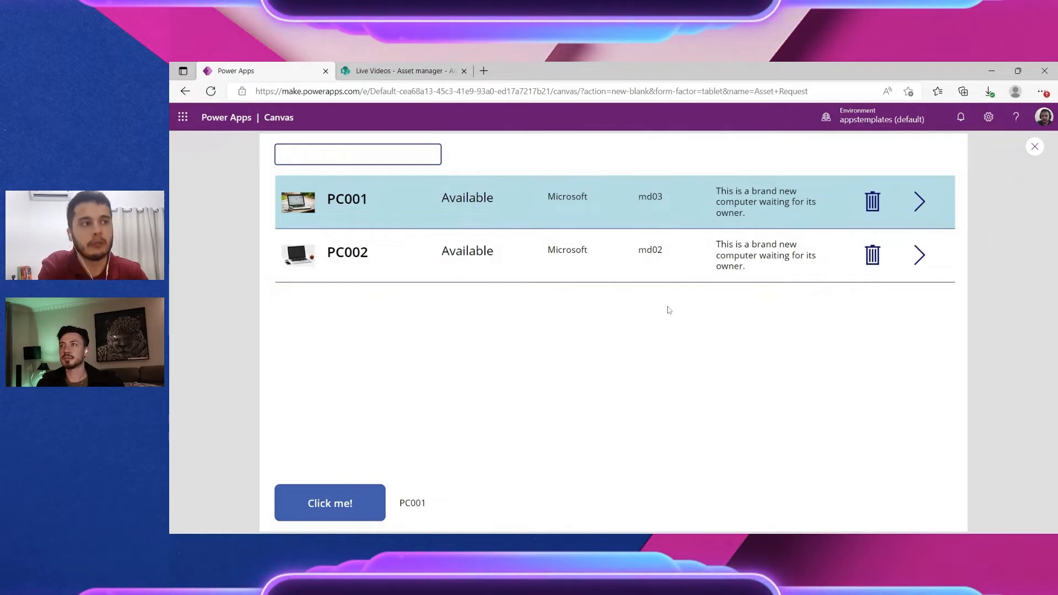
pyautogui.click(420, 72)
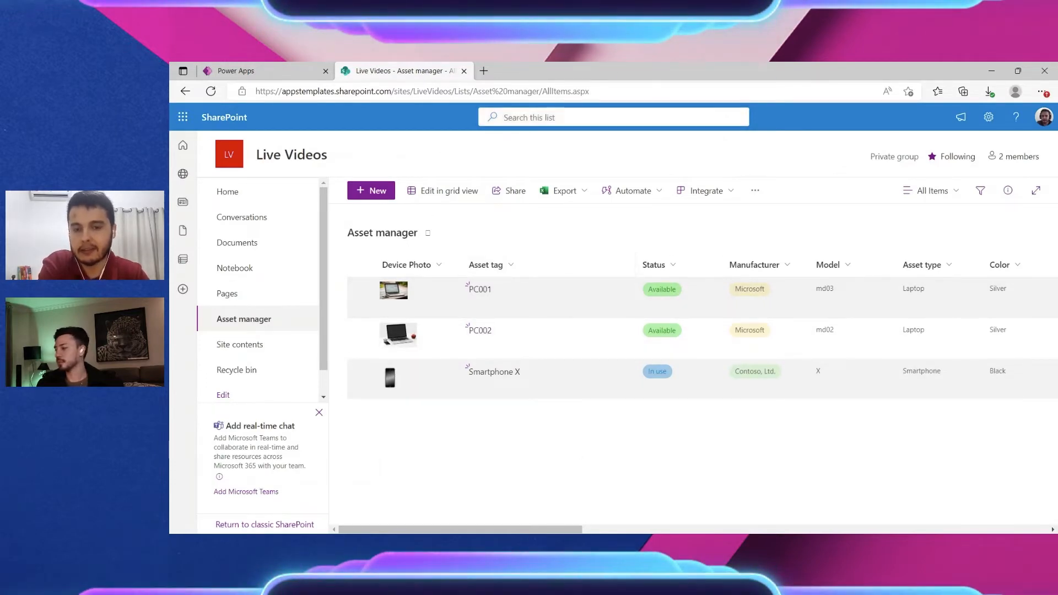
pyautogui.click(215, 92)
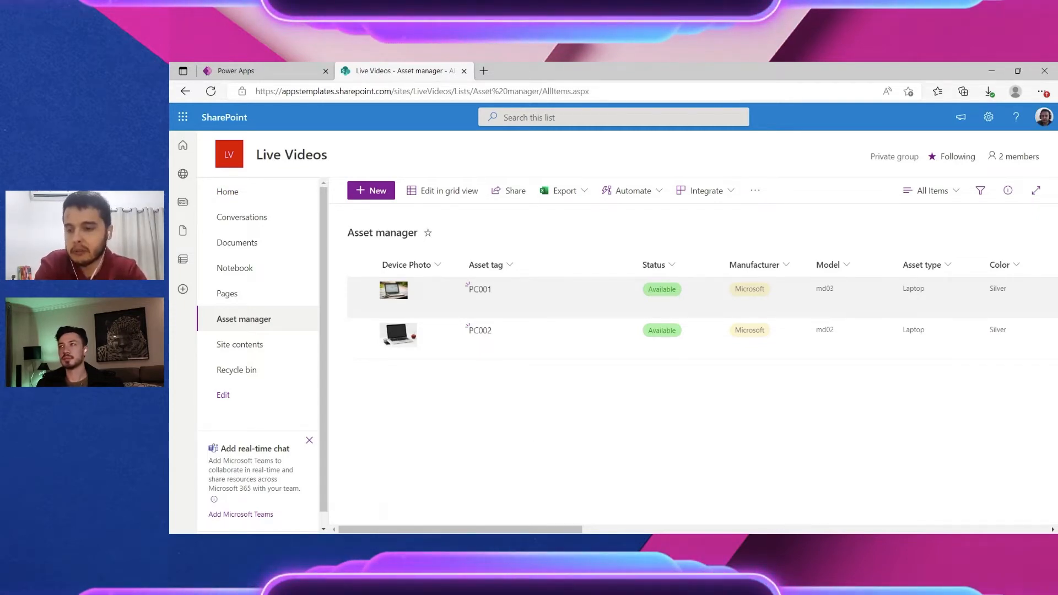
# Step: Restore Smartphone X from the SharePoint recycle bin and return to the Asset manager list
pyautogui.click(243, 372)
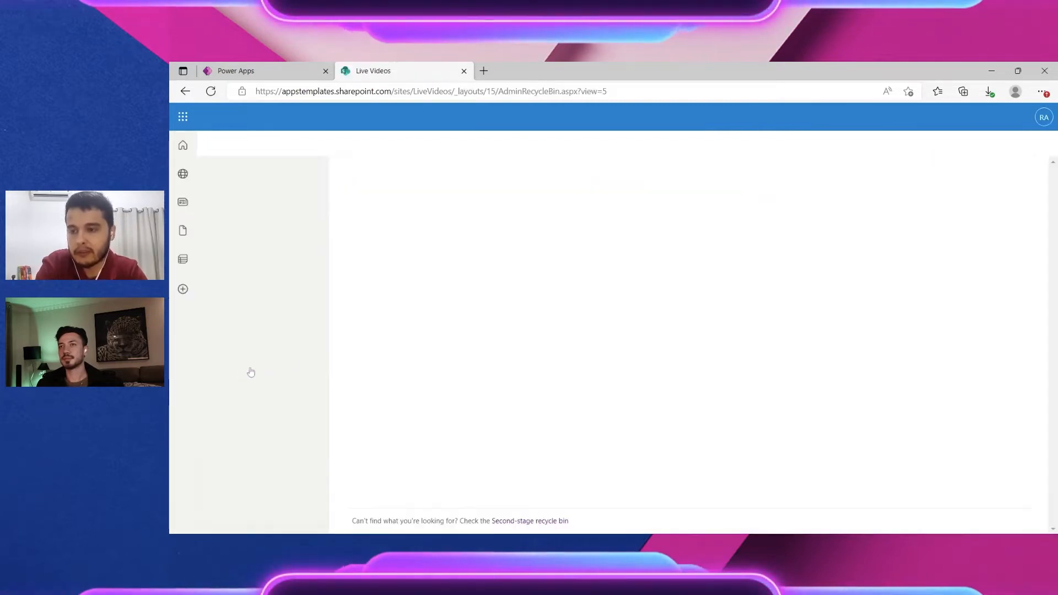
pyautogui.click(362, 306)
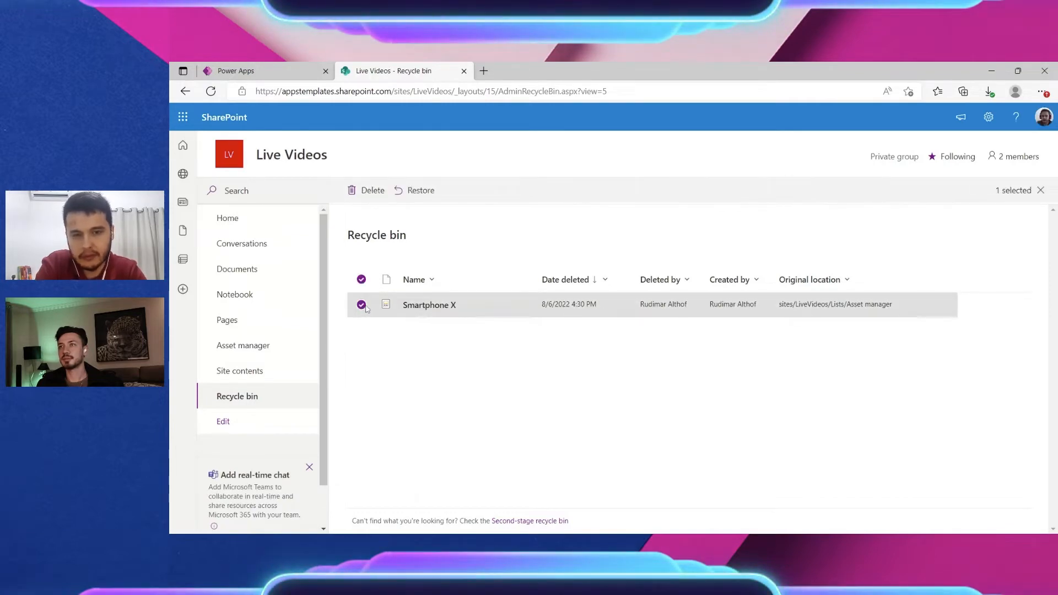
pyautogui.click(422, 193)
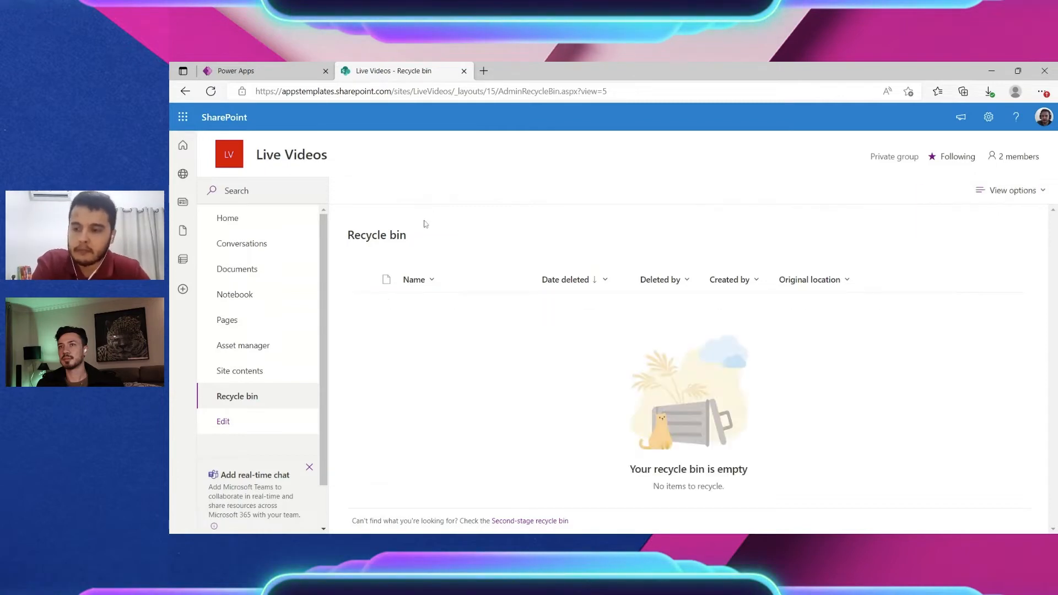
pyautogui.click(256, 345)
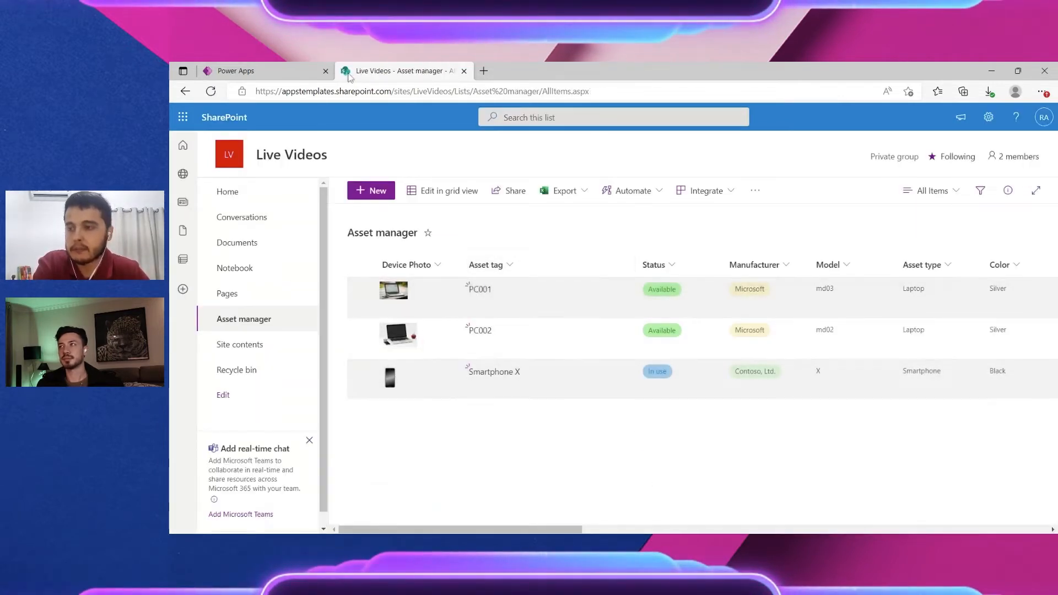
# Step: Switch back to Power Apps and check the asset gallery by leaving the preview, running it again and exiting
pyautogui.click(309, 71)
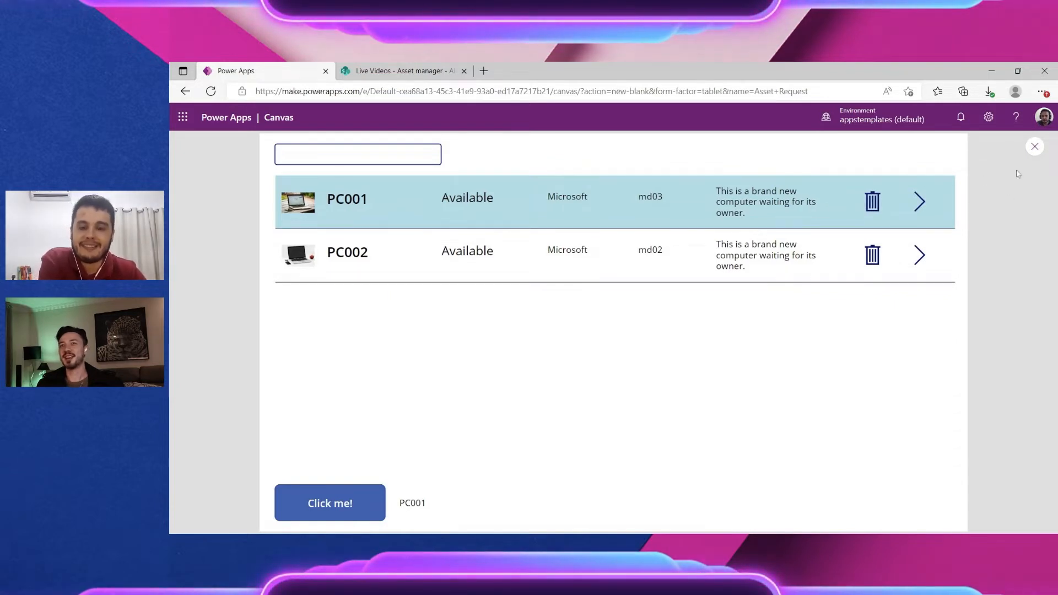
pyautogui.click(1034, 146)
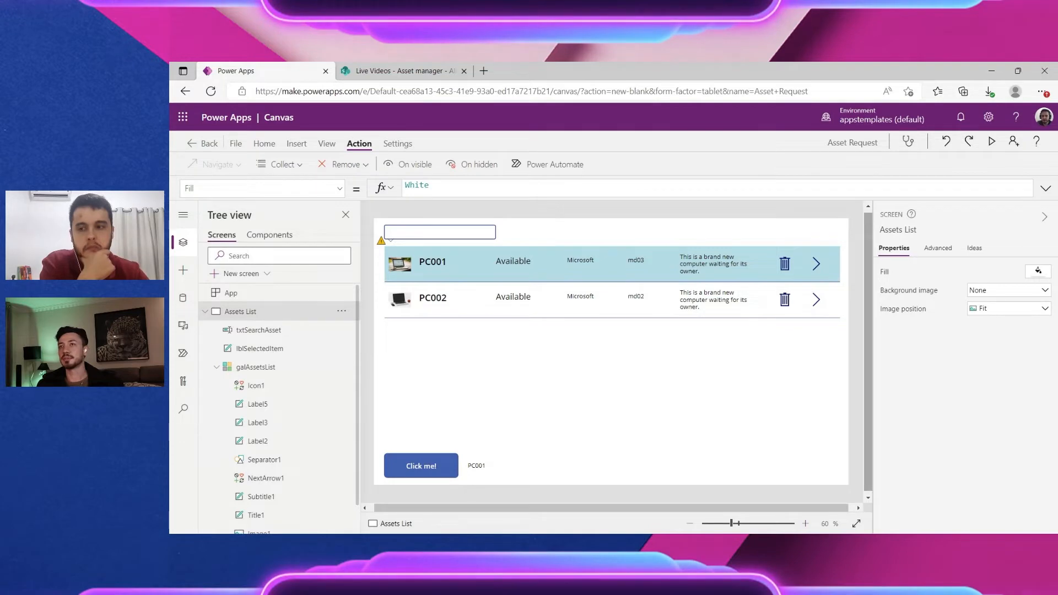
pyautogui.click(991, 143)
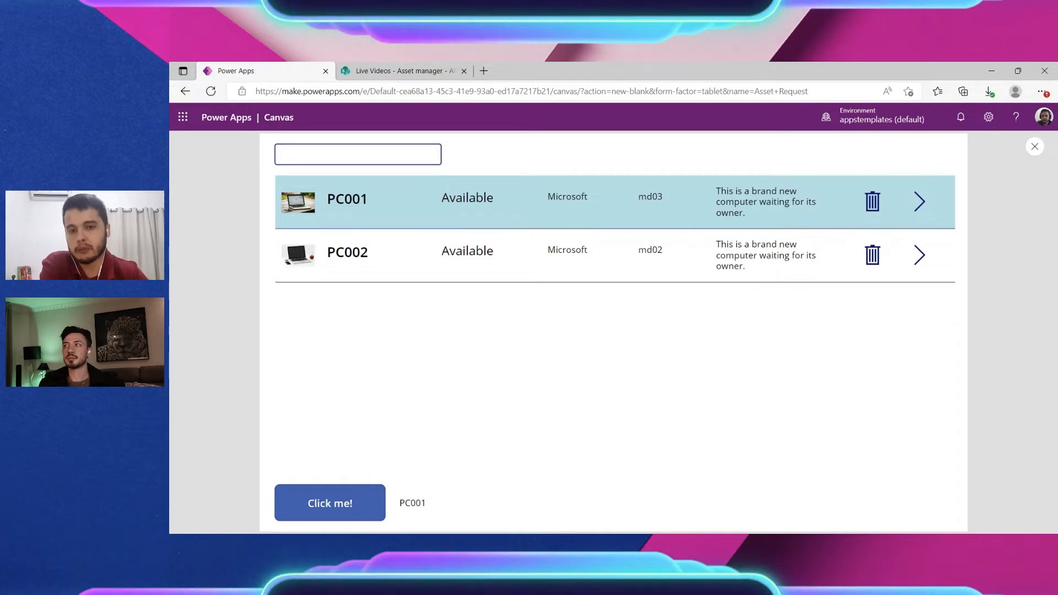
pyautogui.click(1035, 147)
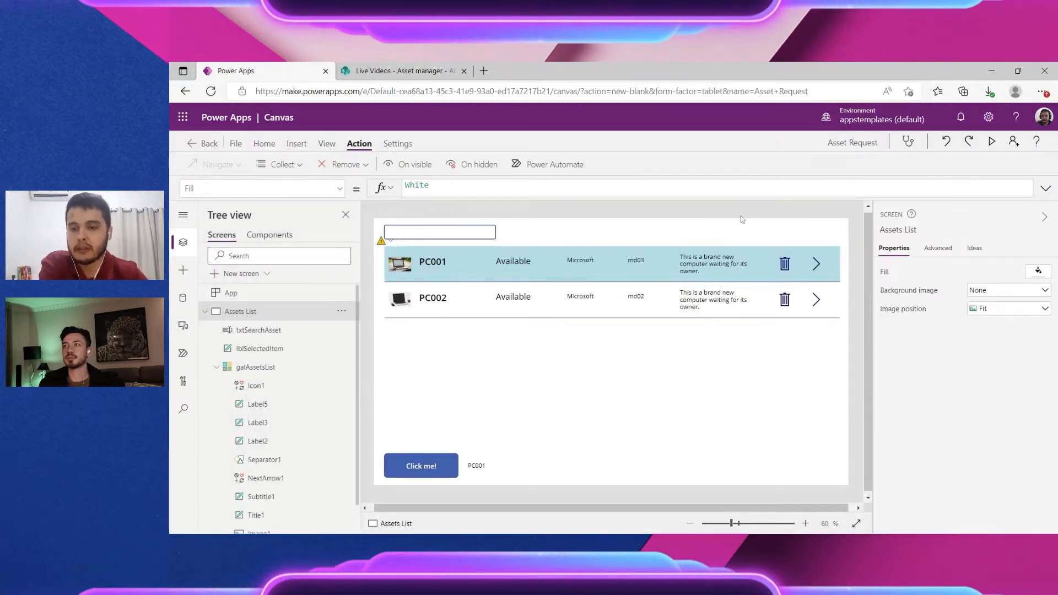
# Step: Insert a Reload icon on the Assets List screen and place it above the right end of the gallery at X 1266, Y 20
pyautogui.click(297, 143)
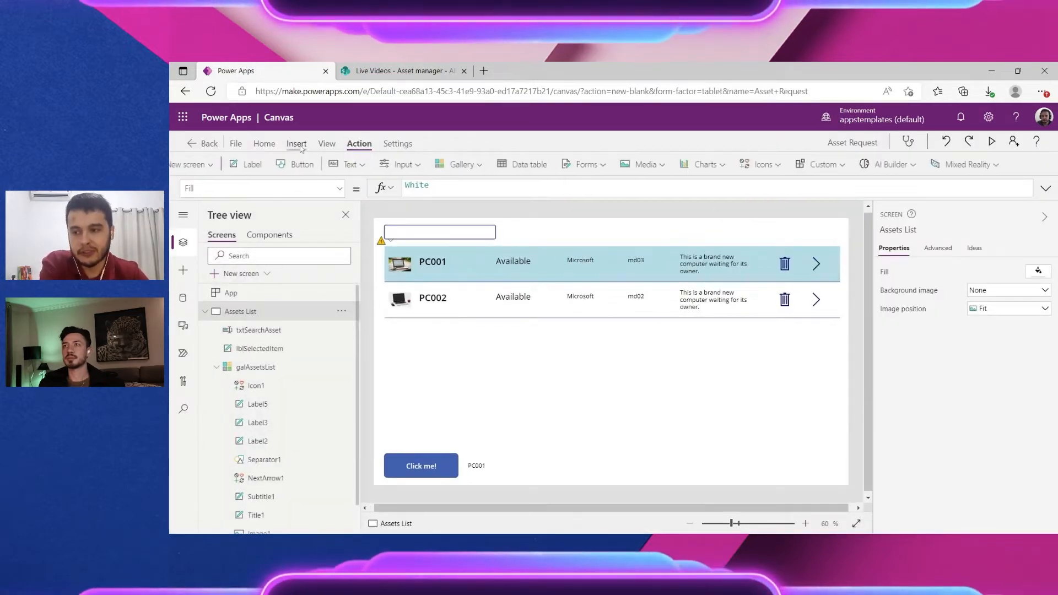
pyautogui.click(797, 164)
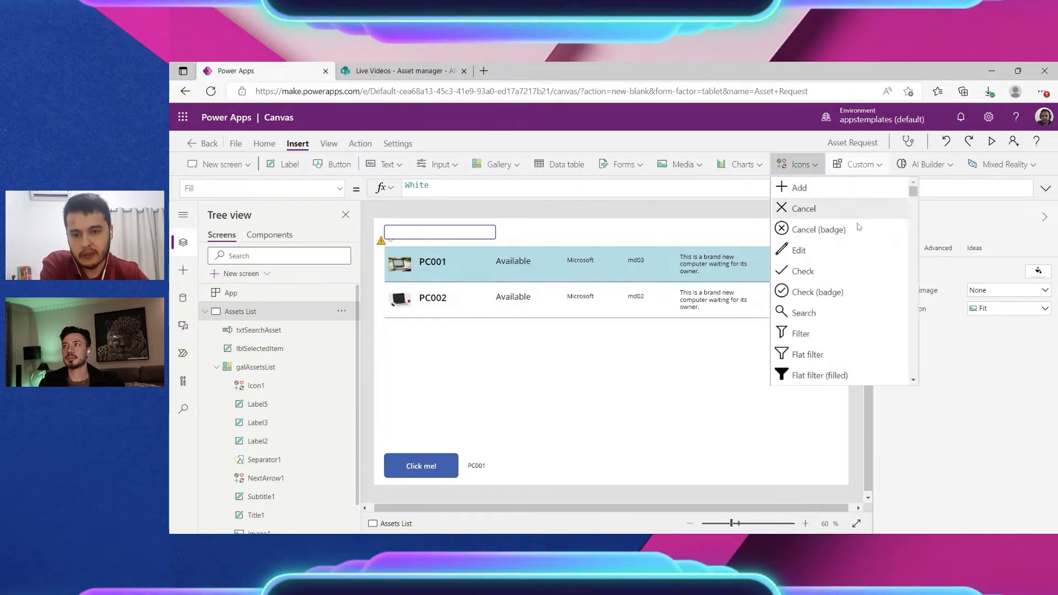
pyautogui.scroll(-2, 857, 231)
pyautogui.scroll(-2, 810, 242)
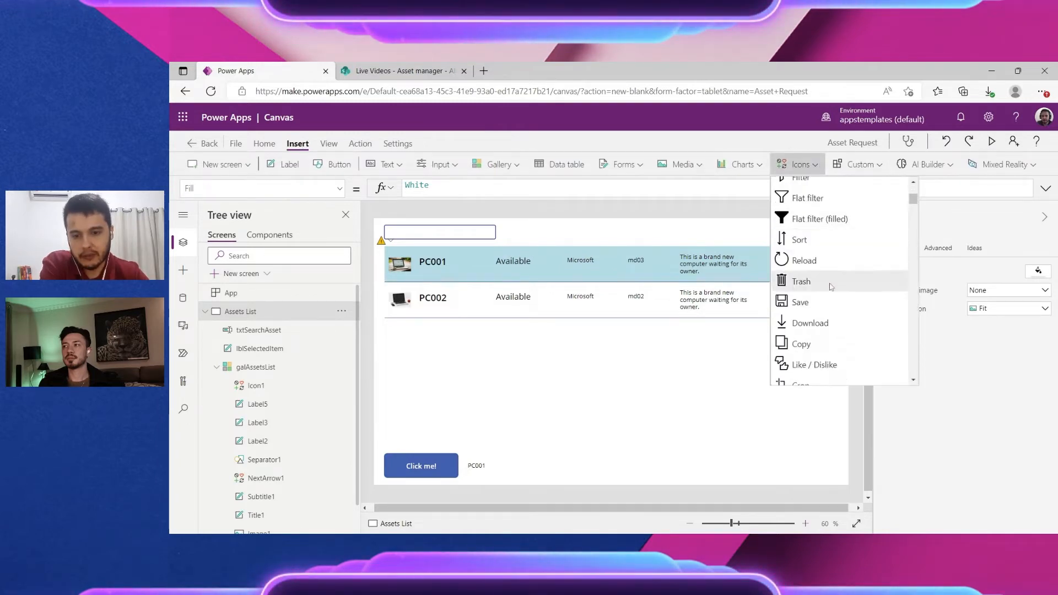
pyautogui.click(799, 262)
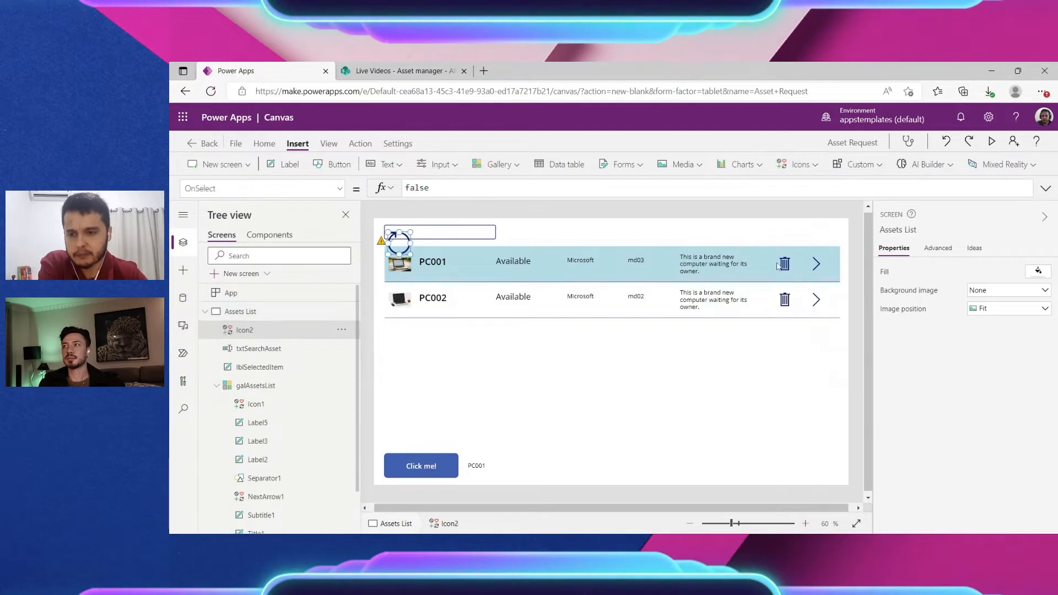
pyautogui.moveTo(399, 245); pyautogui.dragTo(831, 238)
pyautogui.click(634, 494)
# Step: Set the Reload icon's OnSelect formula to Refresh('Asset manager')
pyautogui.click(215, 188)
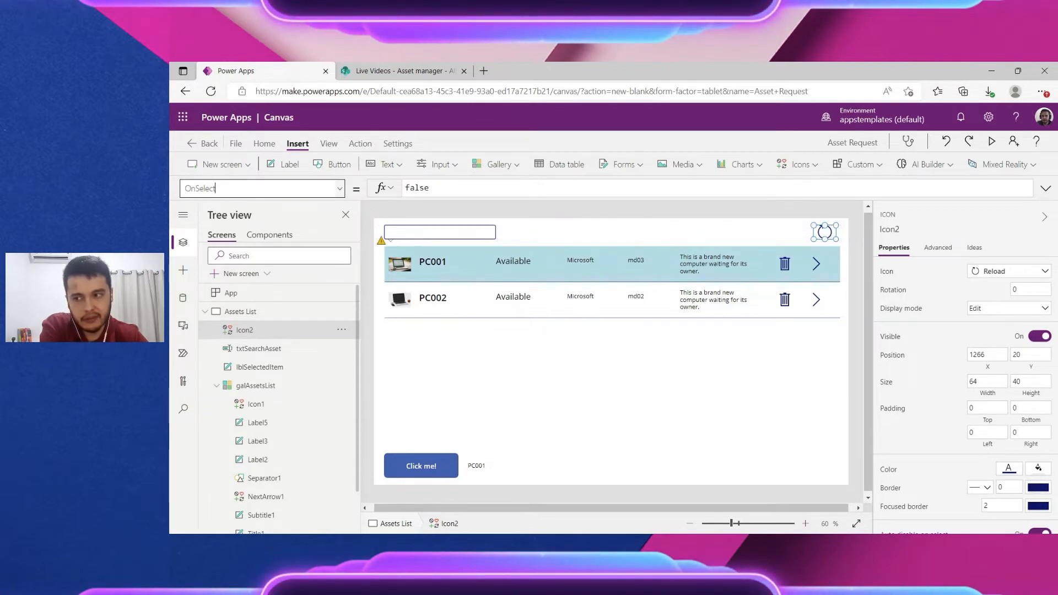
pyautogui.click(366, 145)
pyautogui.click(403, 168)
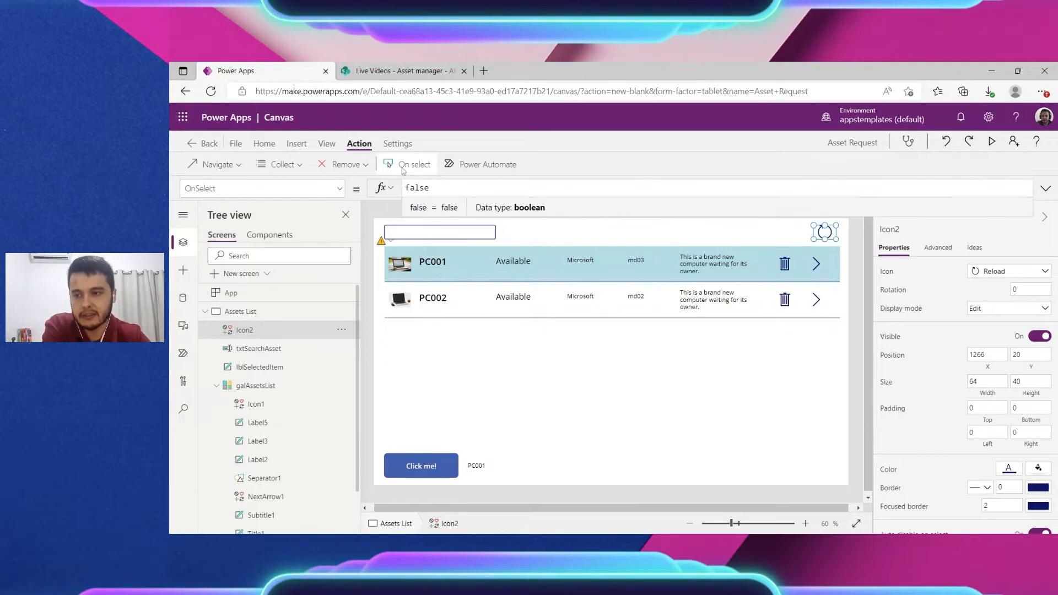
pyautogui.moveTo(431, 189); pyautogui.dragTo(386, 191)
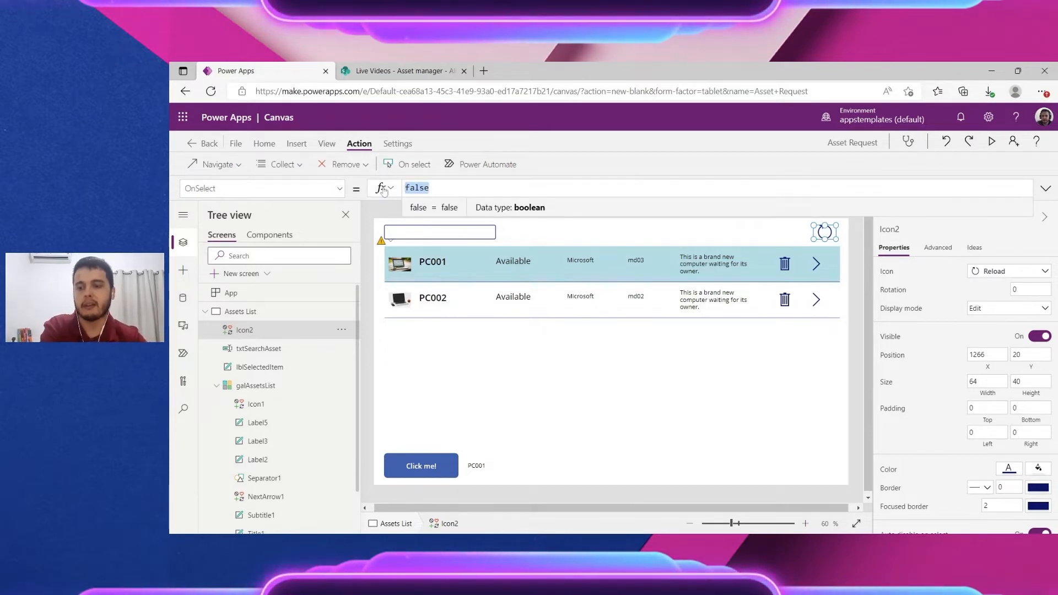
pyautogui.press('BackSpace')
pyautogui.write('Re')
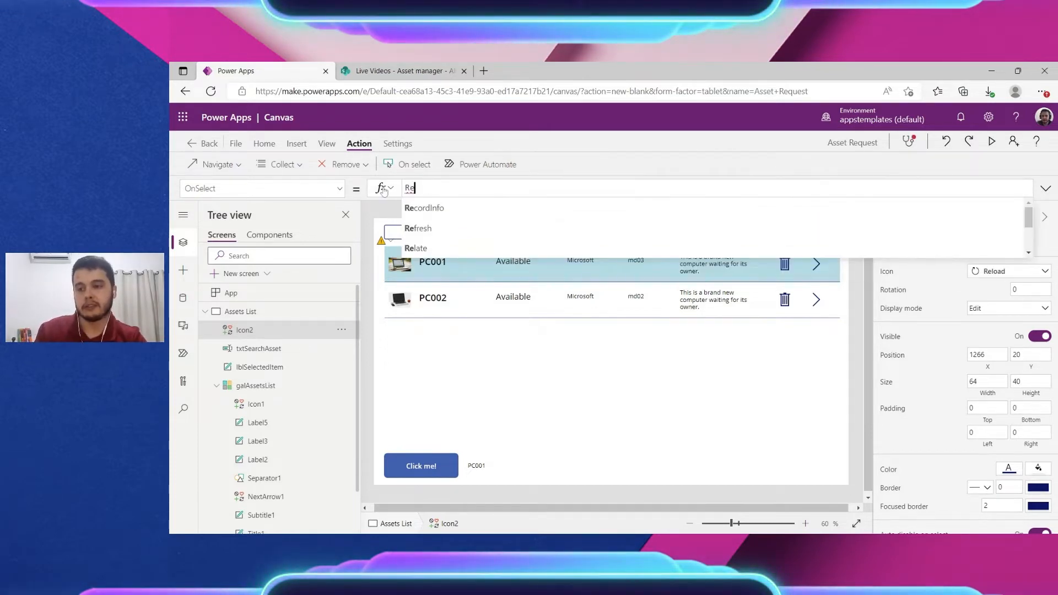
pyautogui.write('fresh(')
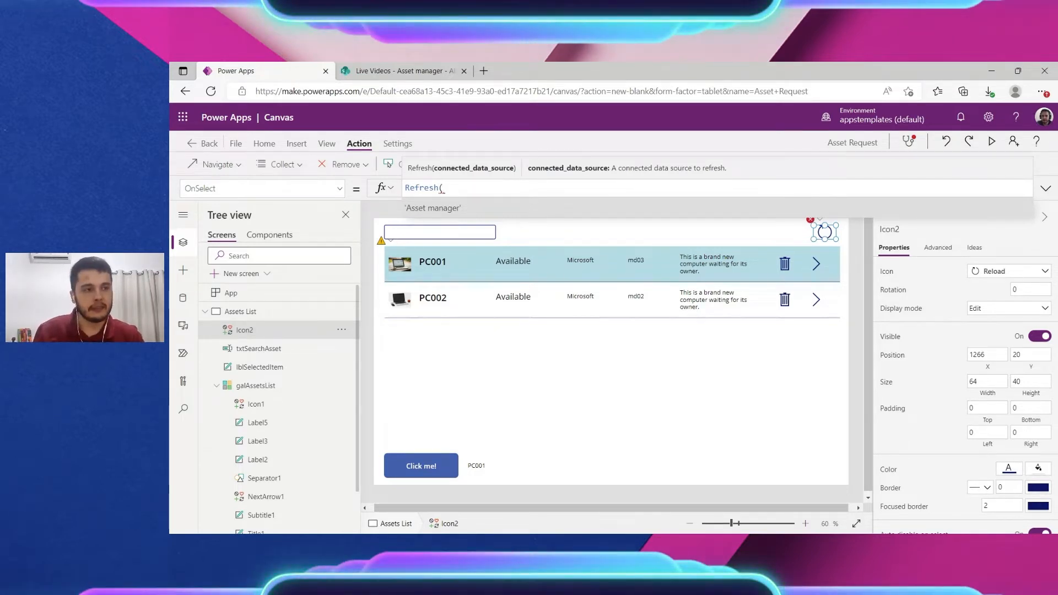
pyautogui.click(434, 210)
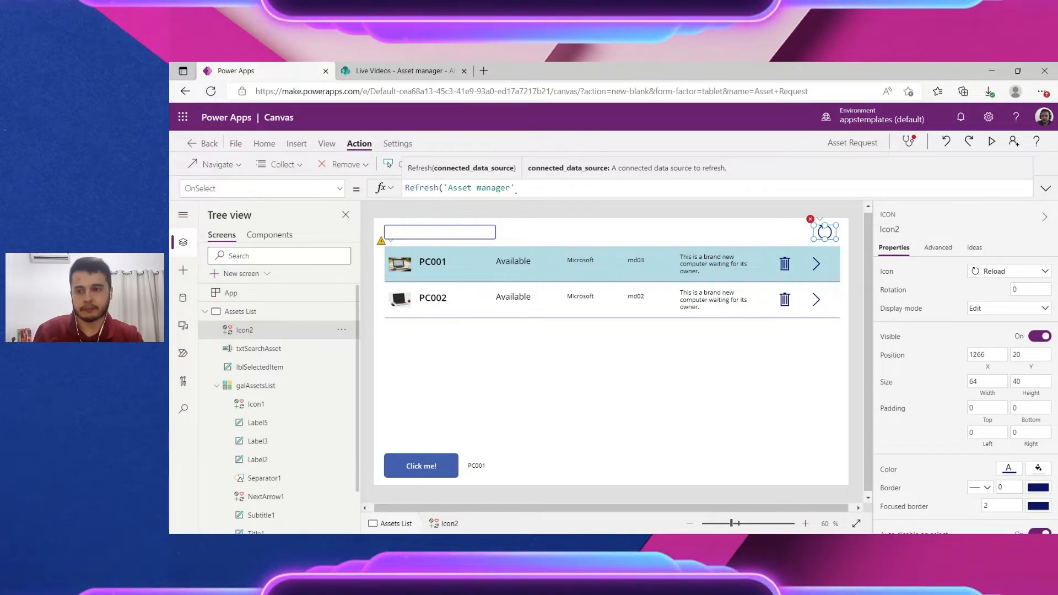
pyautogui.write(')')
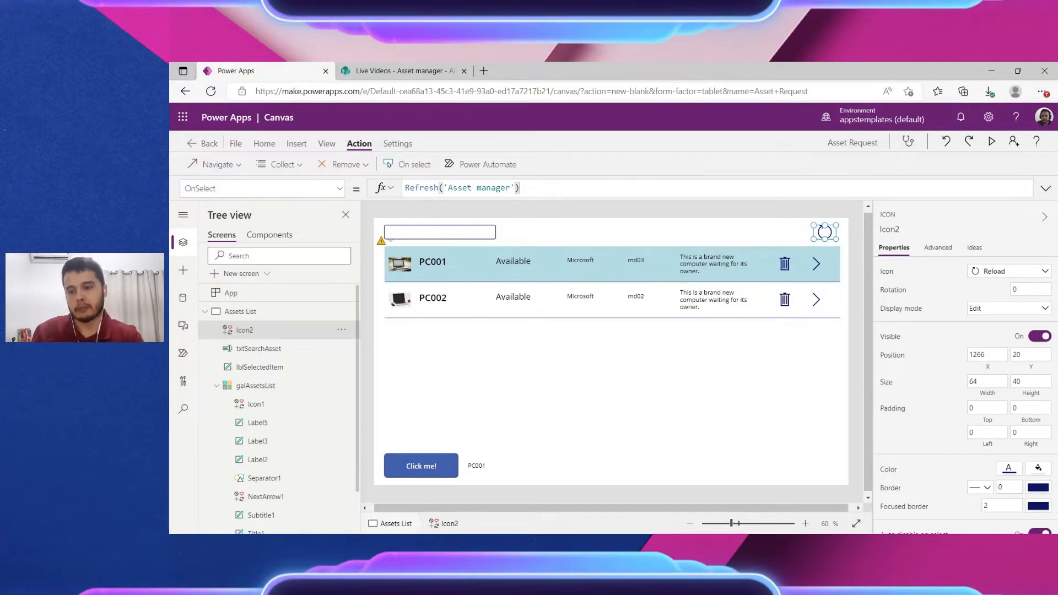
# Step: Preview the app, reload the asset gallery with the Reload icon, and exit the preview
pyautogui.click(992, 141)
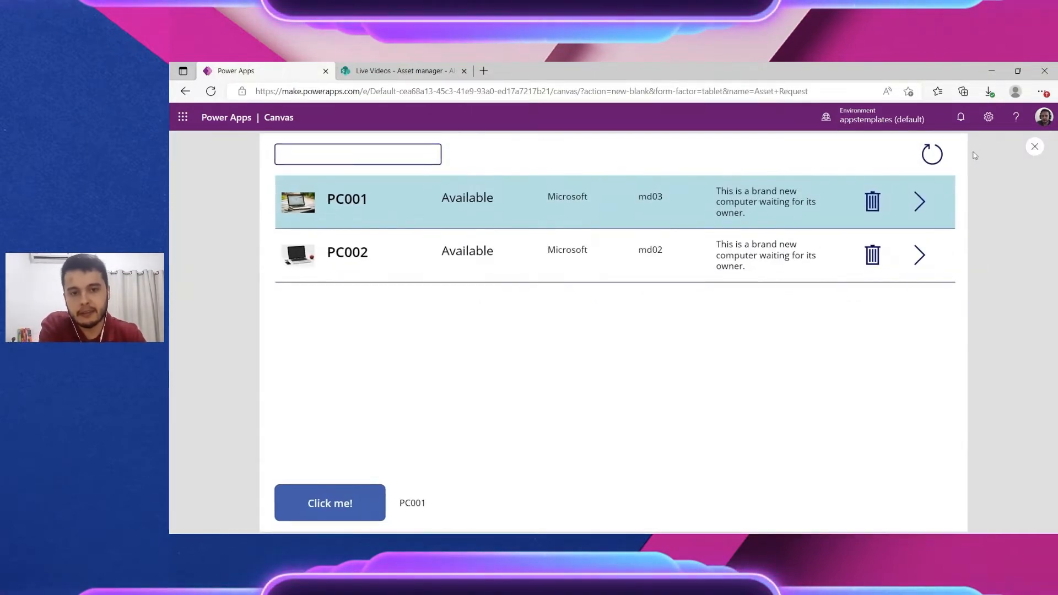
pyautogui.click(937, 154)
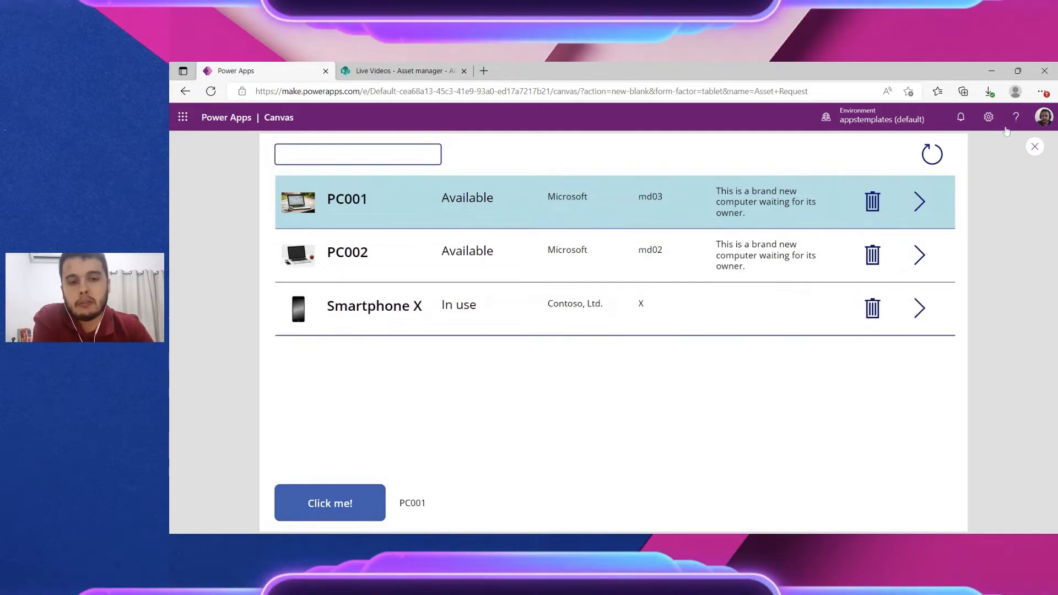
pyautogui.click(1034, 148)
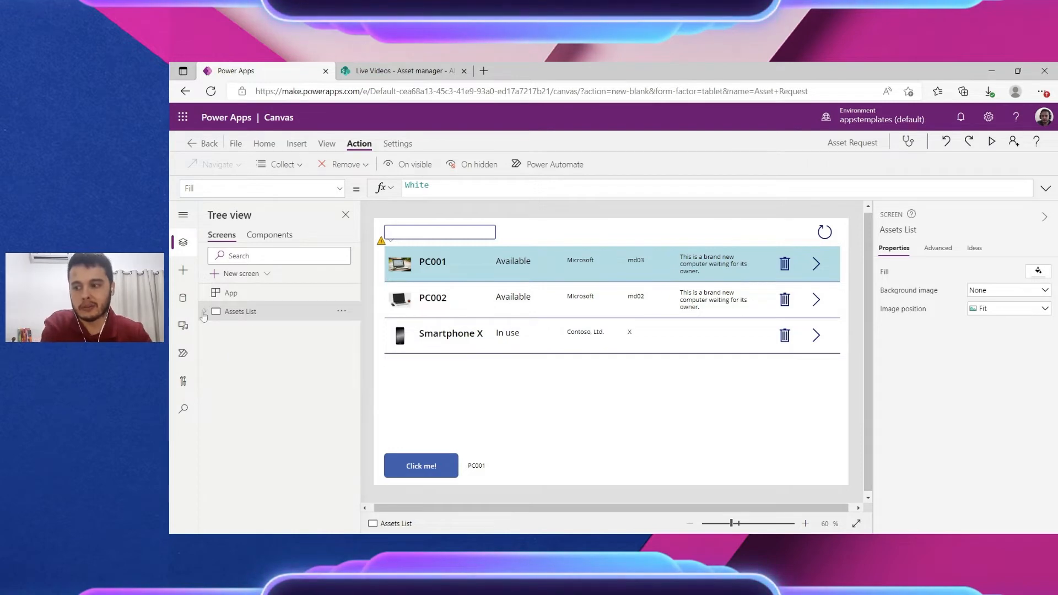
# Step: Insert a Container and place it in the lower-right corner of the Assets List screen at X 866, Y 568
pyautogui.click(183, 270)
pyautogui.scroll(-3, 288, 312)
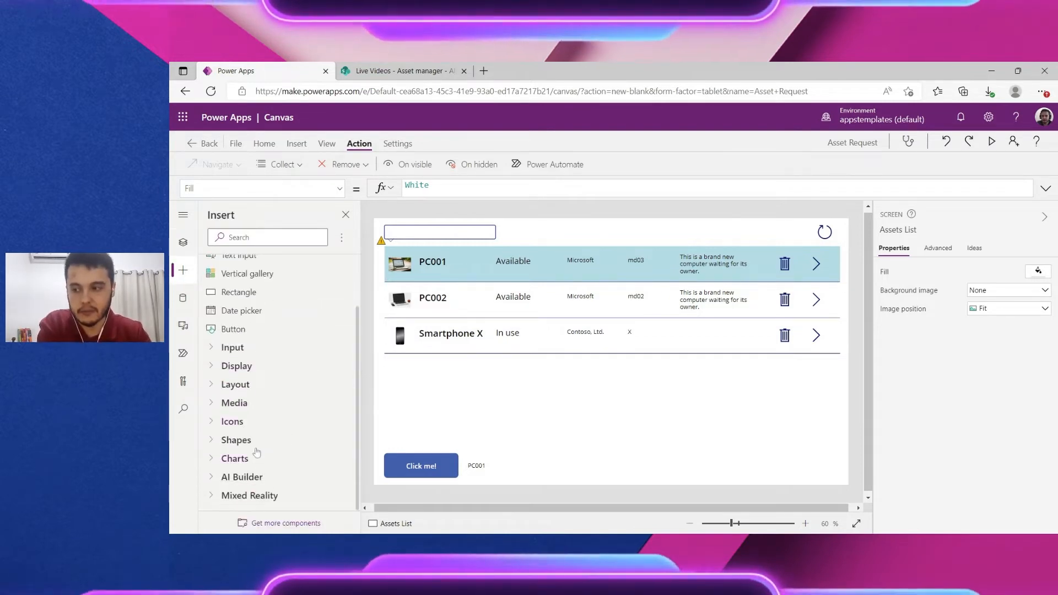
pyautogui.scroll(3, 248, 403)
pyautogui.scroll(-1, 237, 429)
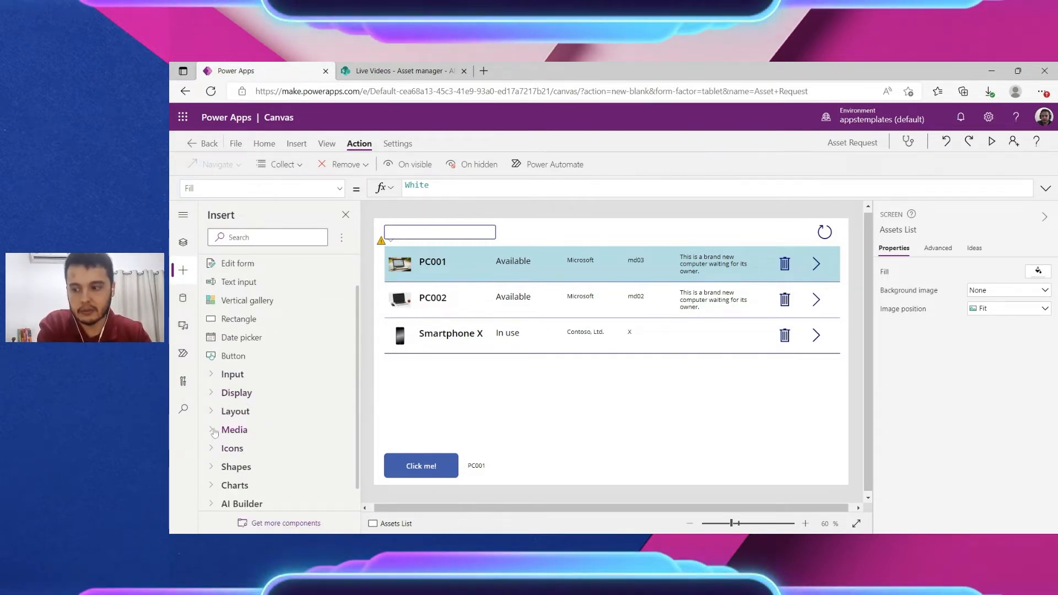
pyautogui.click(220, 430)
pyautogui.click(220, 412)
pyautogui.scroll(-1, 220, 411)
pyautogui.scroll(-2, 221, 411)
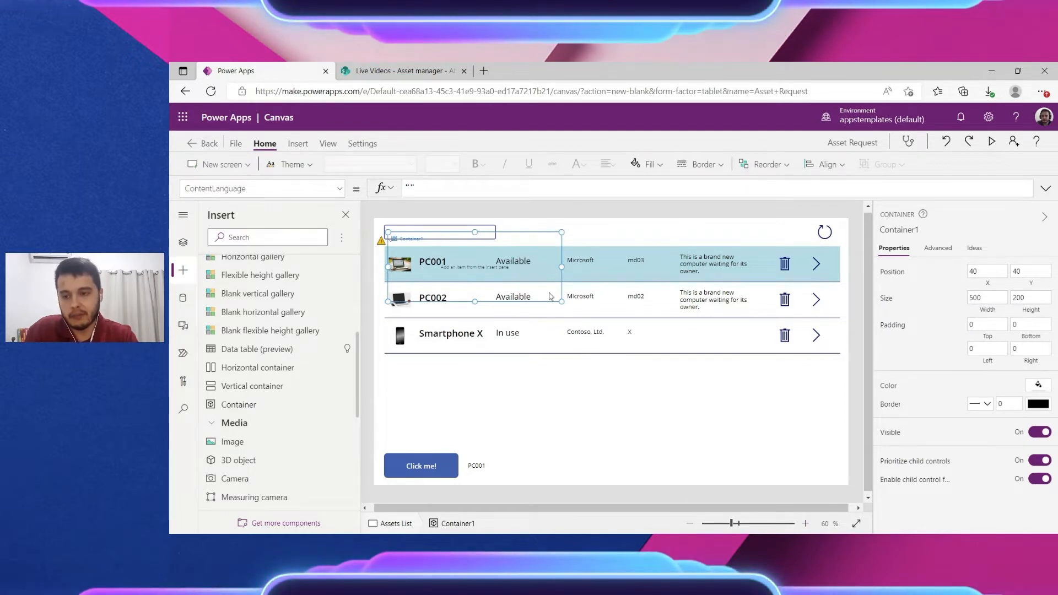
pyautogui.moveTo(520, 230); pyautogui.dragTo(816, 428)
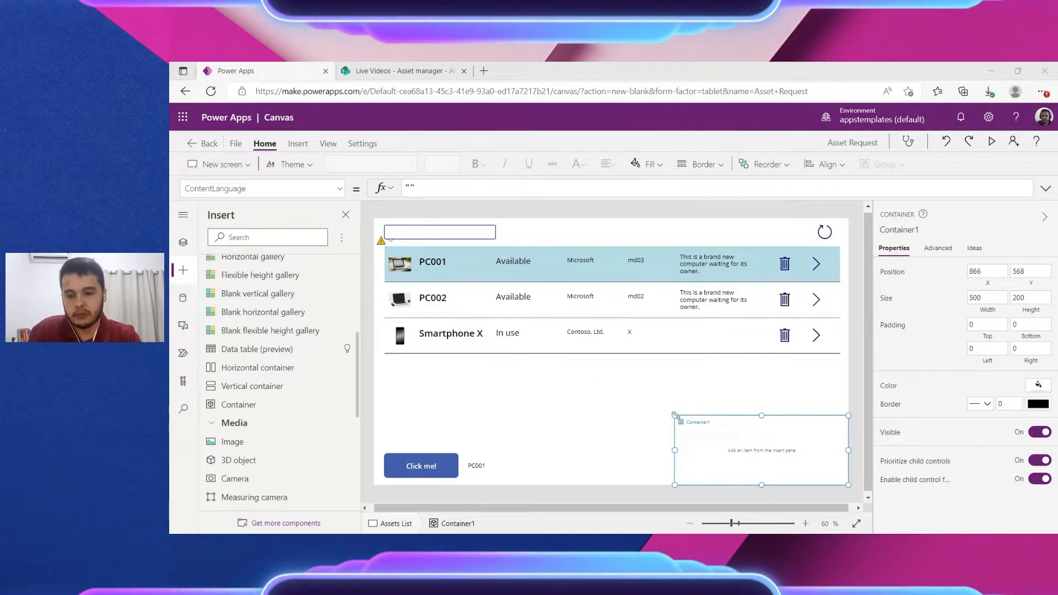
# Step: Enlarge the container to X 0, Y 0 at 1366 by 768 and fill it with the light gray theme color
pyautogui.moveTo(675, 416); pyautogui.dragTo(397, 222)
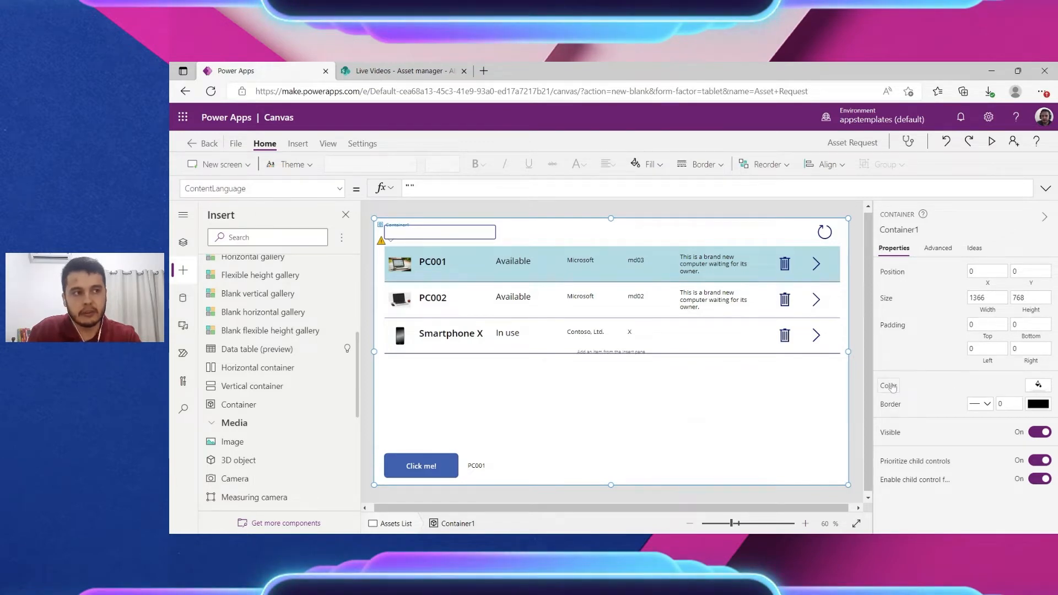
pyautogui.click(1035, 388)
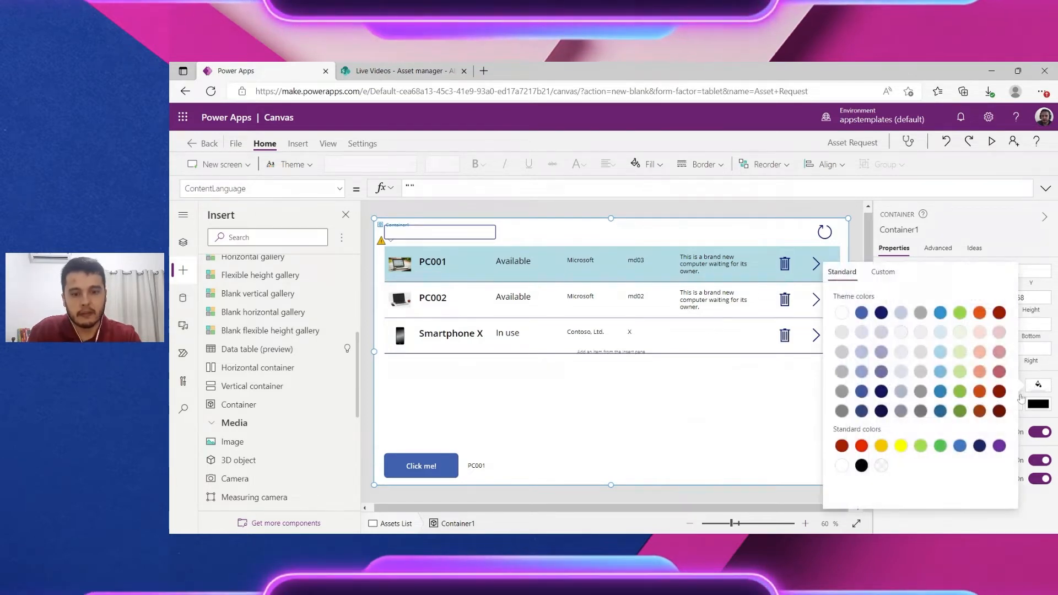
pyautogui.click(842, 333)
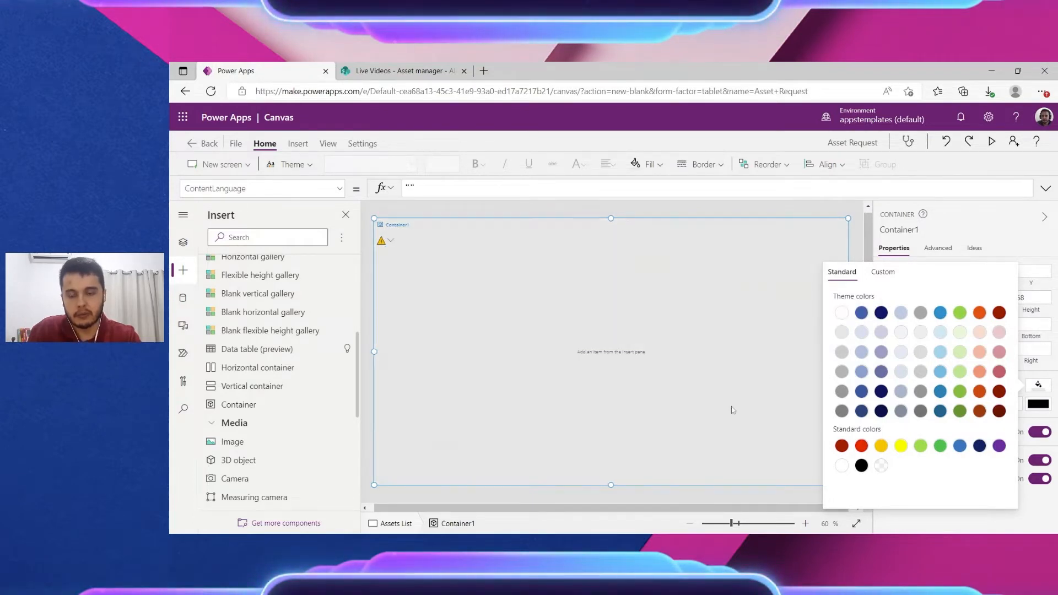
pyautogui.click(502, 305)
pyautogui.click(531, 215)
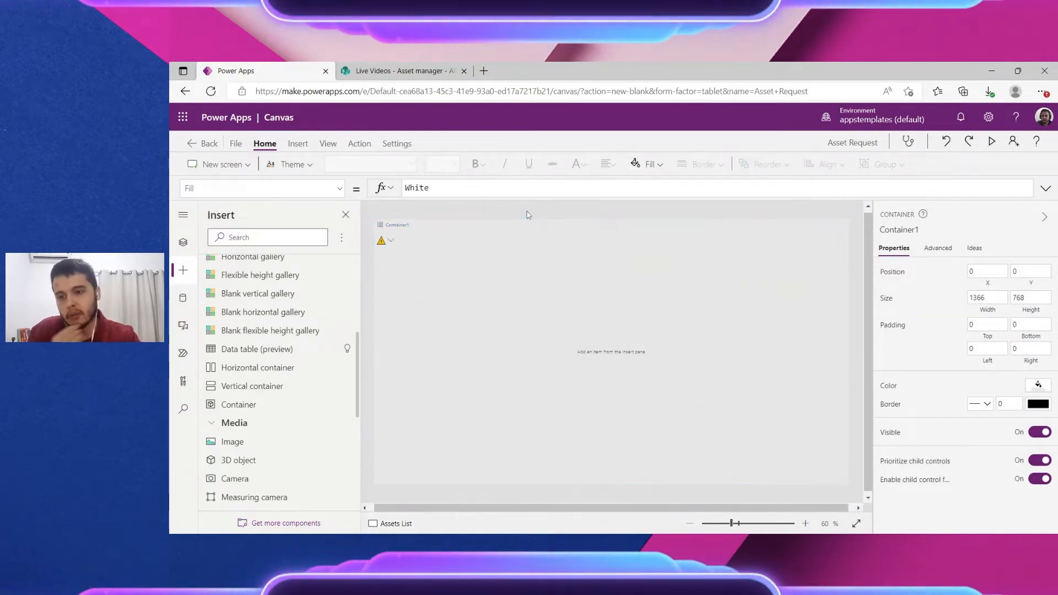
# Step: Shrink the container to 832 by 464 to inspect the trash icon's OnSelect formula, and stretch it back over the full screen
pyautogui.click(379, 227)
pyautogui.moveTo(376, 219); pyautogui.dragTo(560, 324)
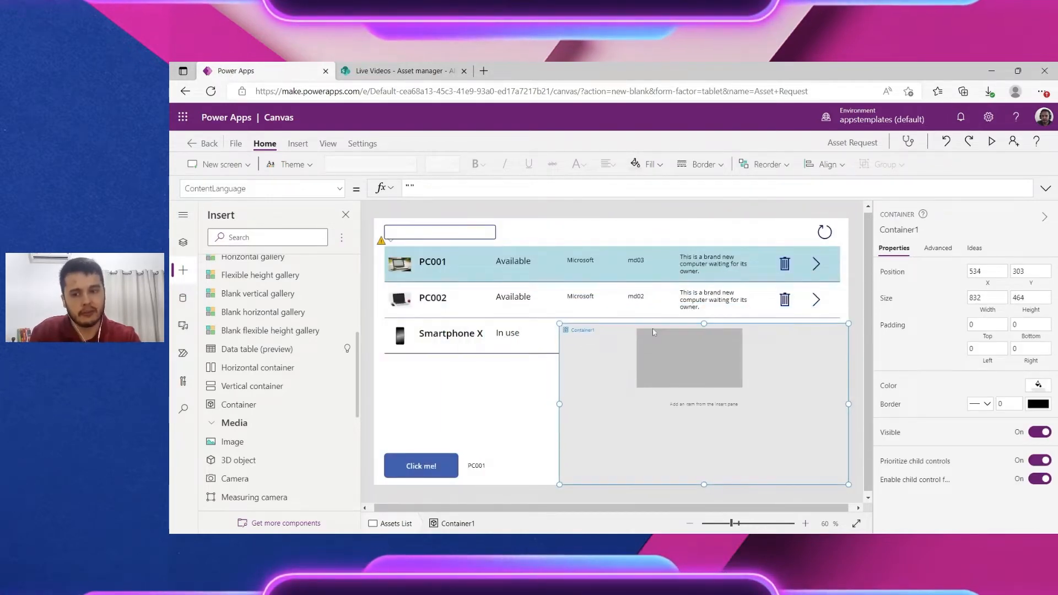
pyautogui.click(183, 243)
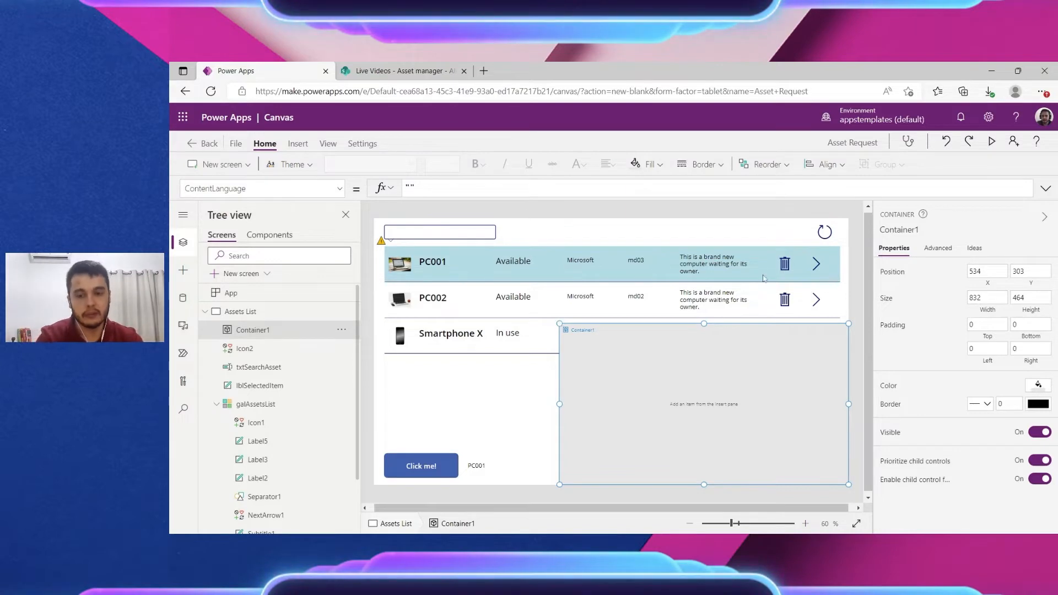
pyautogui.click(784, 264)
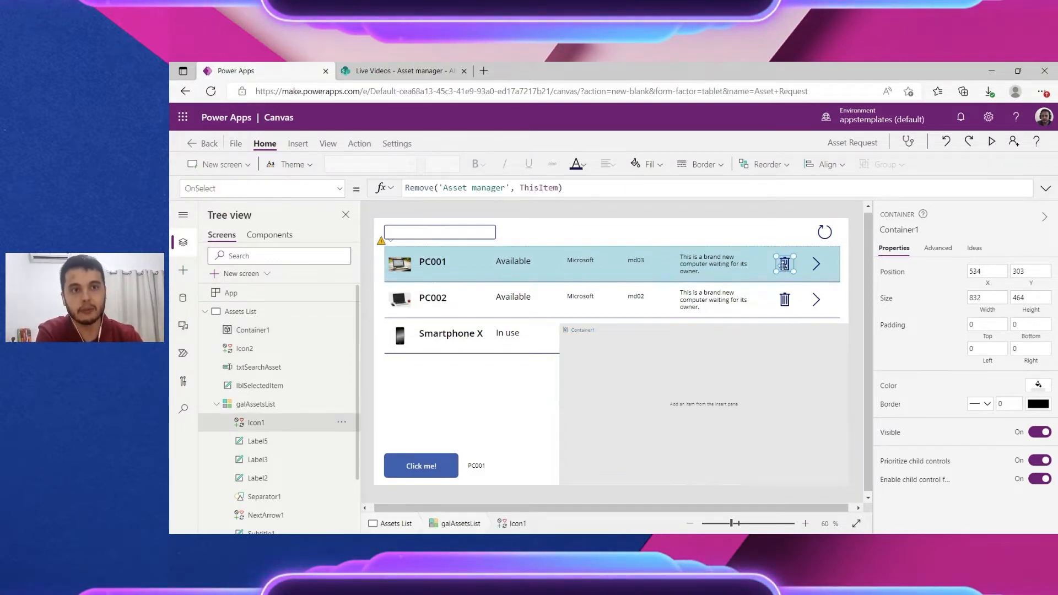
pyautogui.click(608, 331)
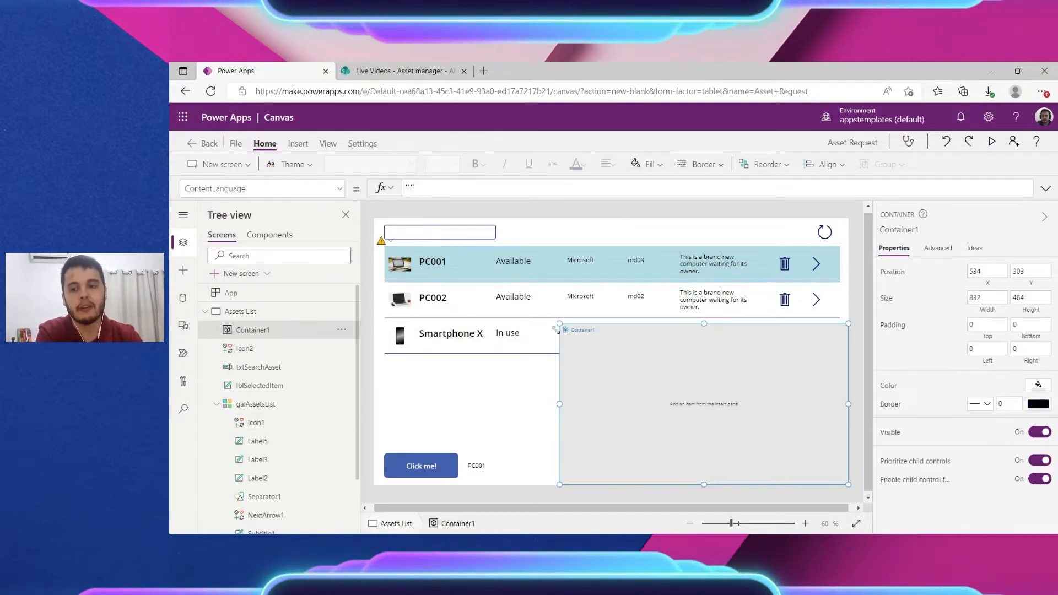
pyautogui.moveTo(556, 329); pyautogui.dragTo(358, 210)
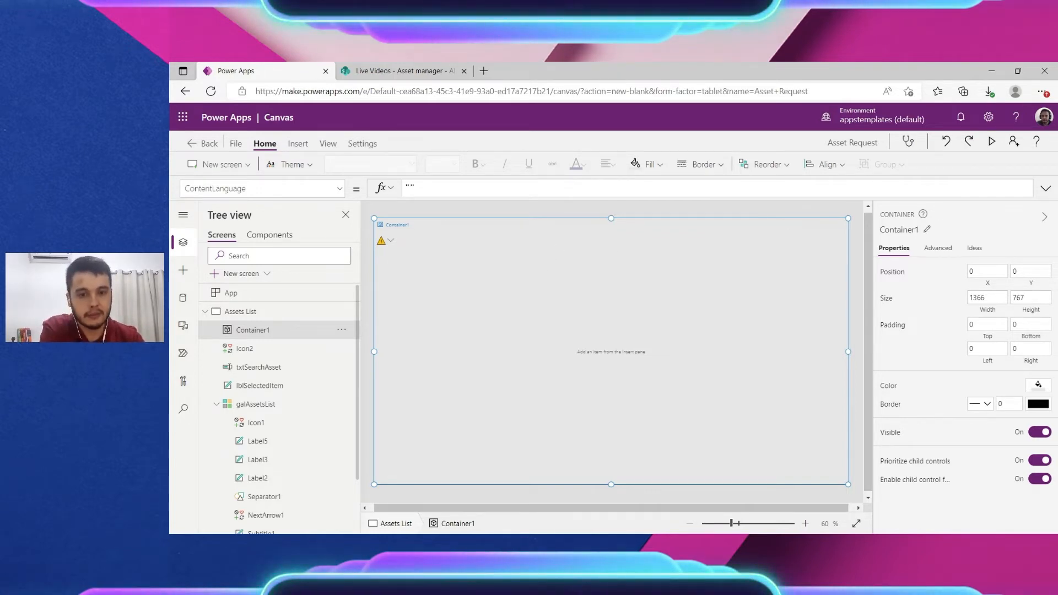
# Step: Rename the full-screen container to conDeleteConfirmation
pyautogui.click(905, 229)
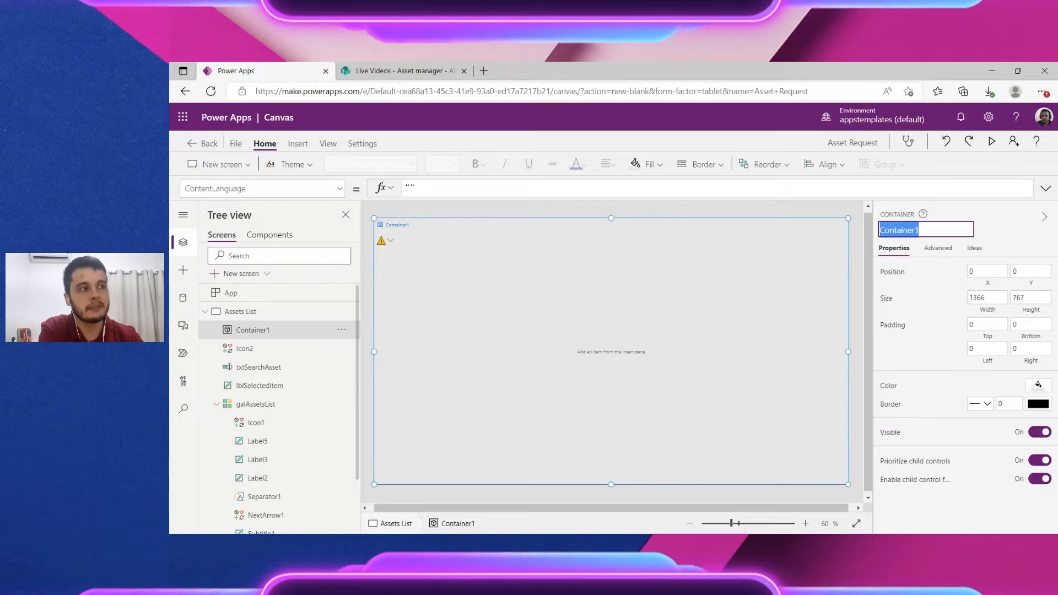
pyautogui.click(777, 268)
pyautogui.click(905, 230)
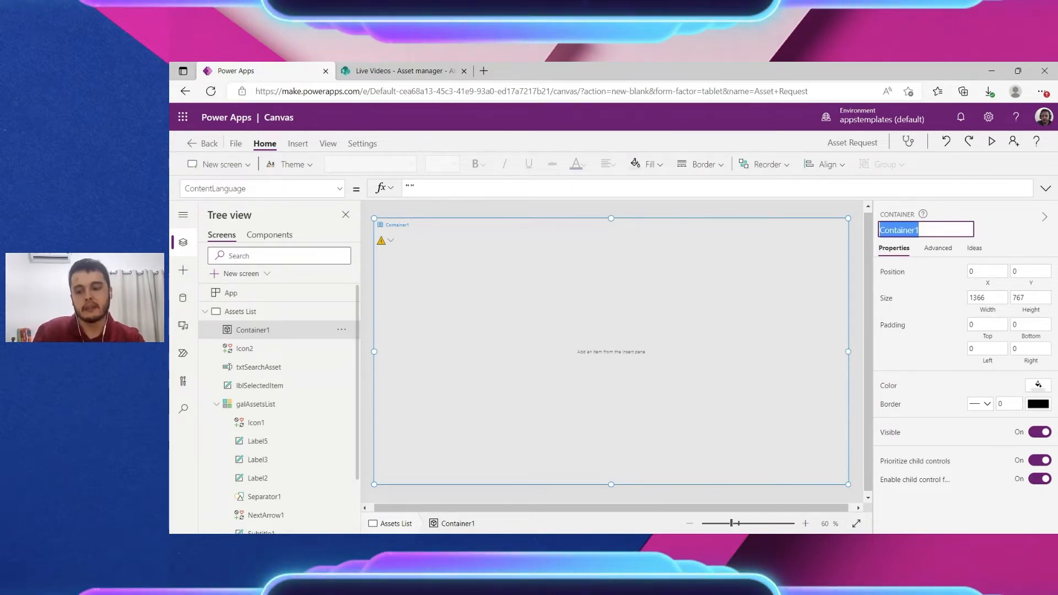
pyautogui.write('con')
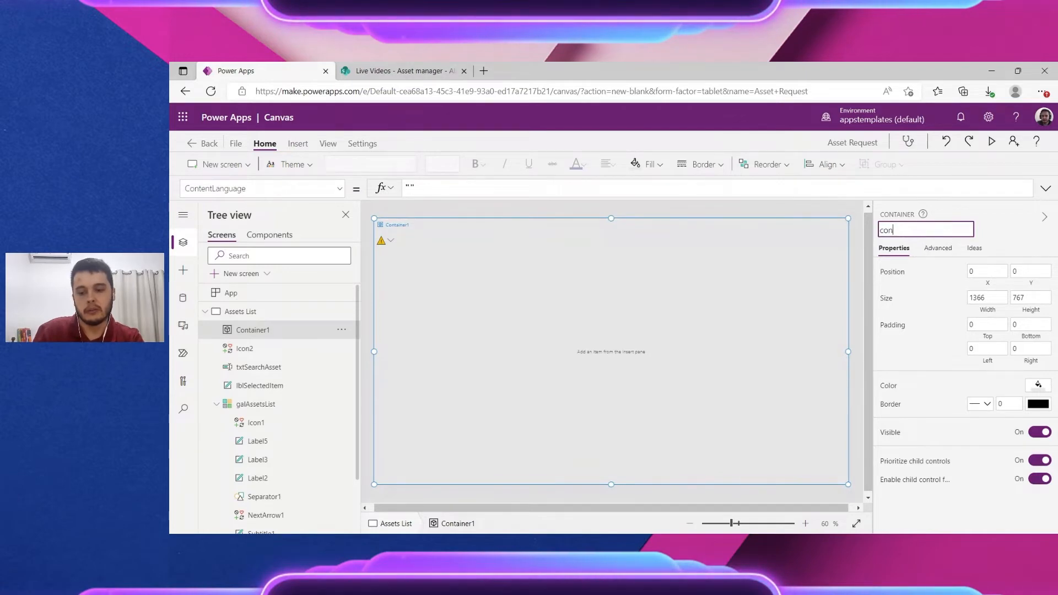
pyautogui.write('DeleteCon')
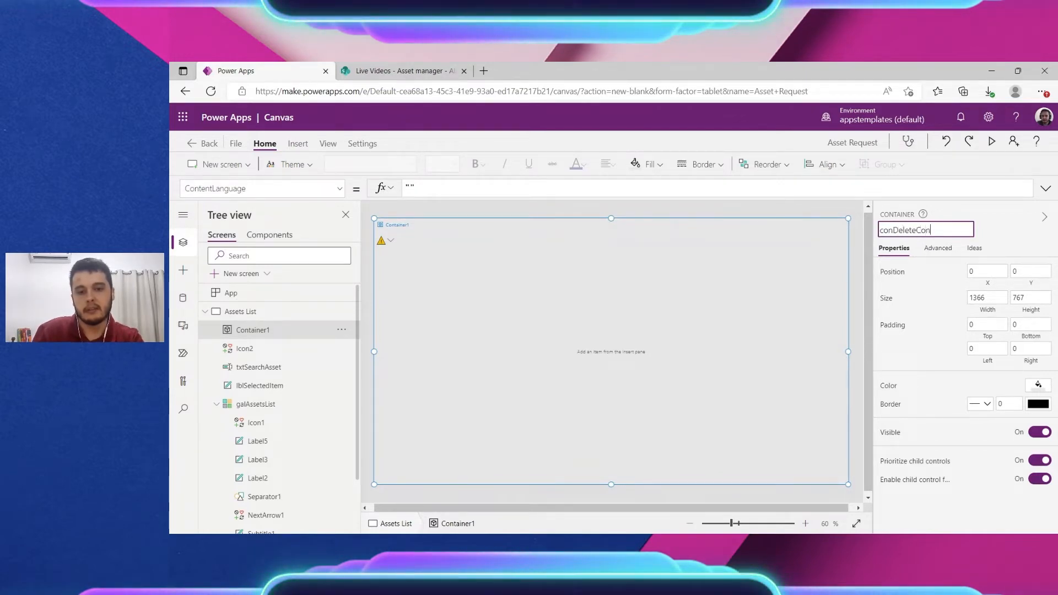
pyautogui.write('firmation')
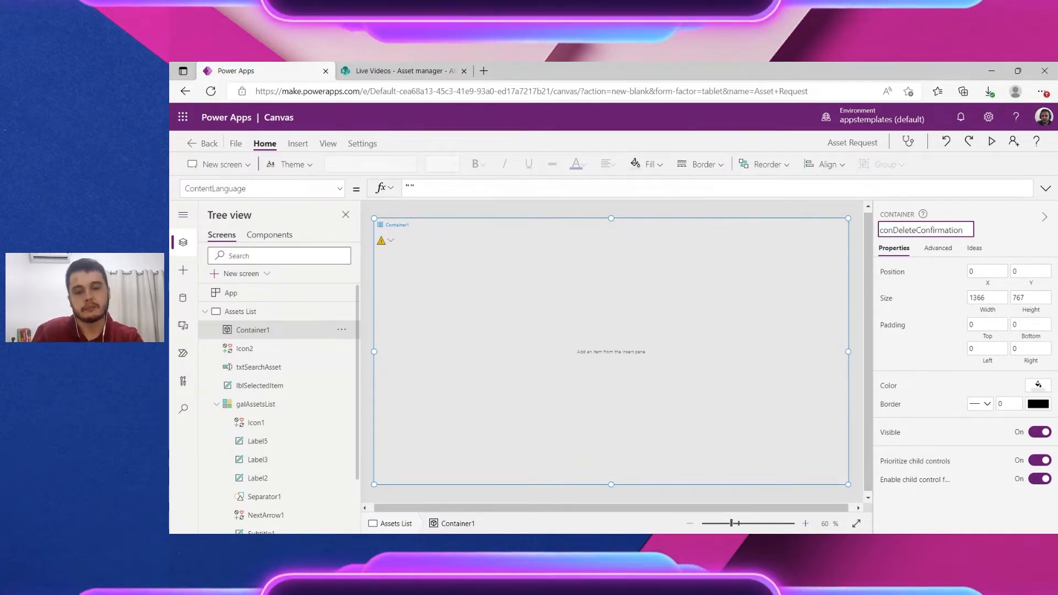
pyautogui.click(998, 233)
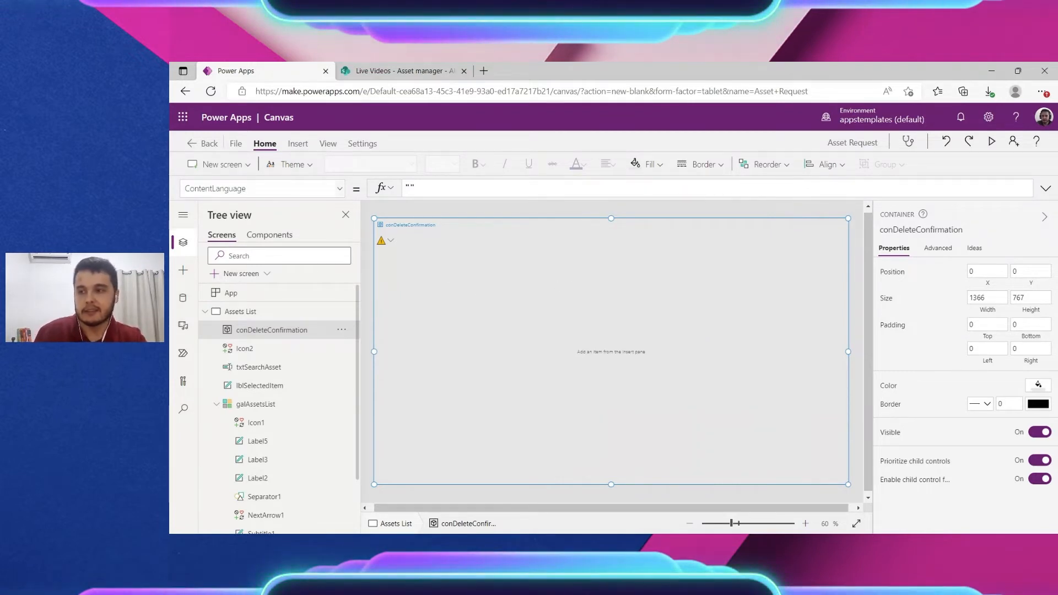
# Step: Insert a label in the conDeleteConfirmation container, sized 500 by 86 and placed at X 426, Y 240
pyautogui.click(297, 143)
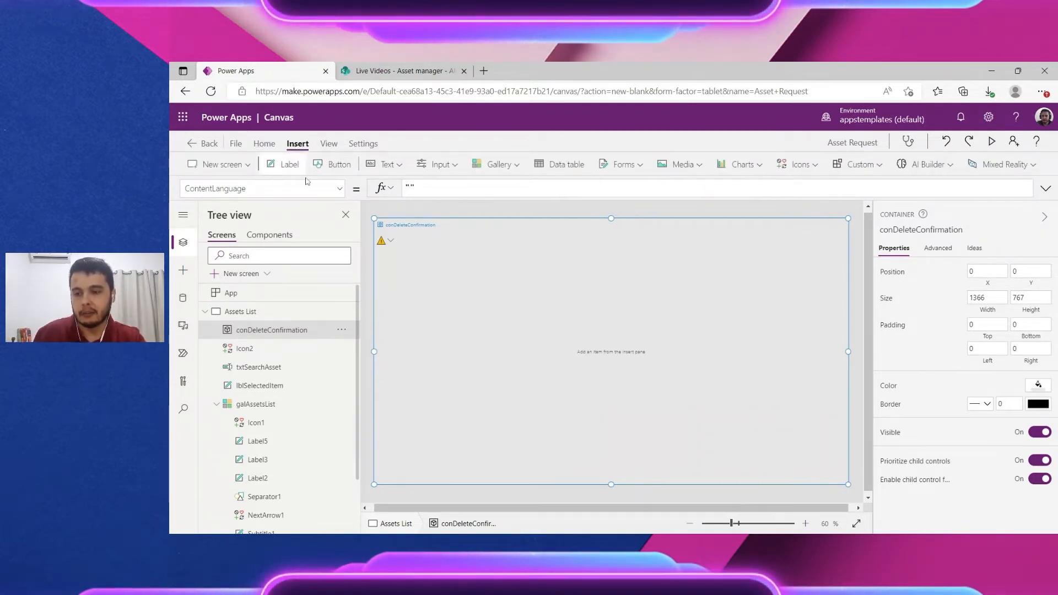
pyautogui.click(285, 164)
pyautogui.moveTo(417, 237); pyautogui.dragTo(696, 331)
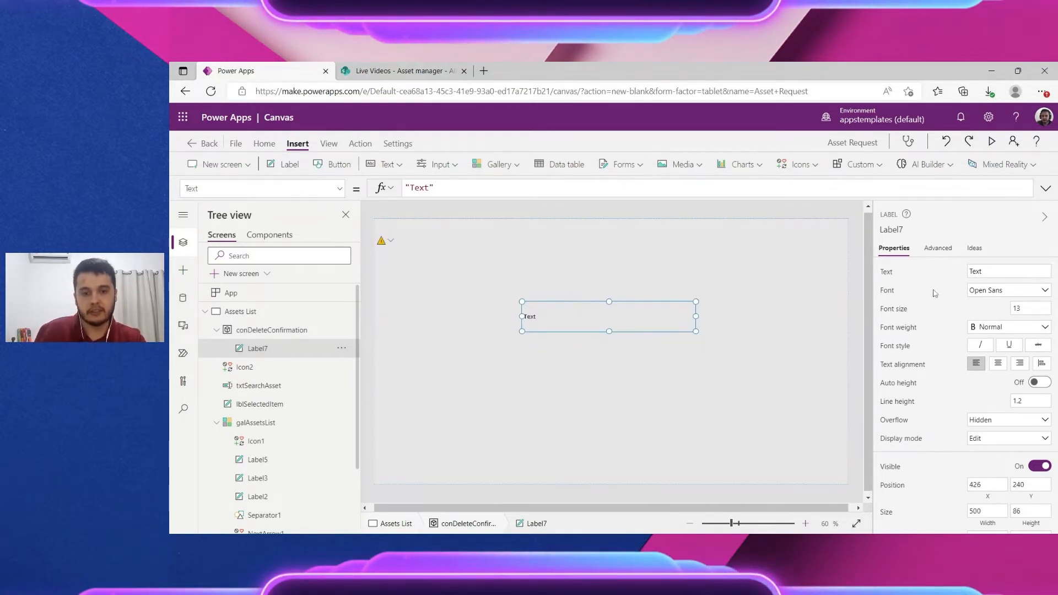
# Step: Set the new label's Text to "Are you sure you want to delete this item?"
pyautogui.click(884, 275)
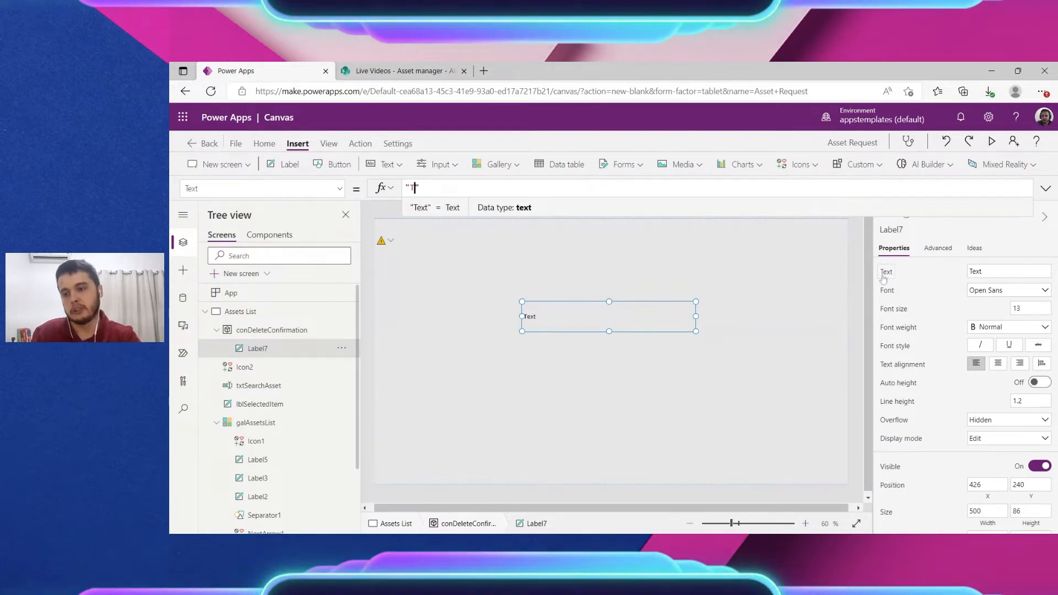
pyautogui.write('Are you ')
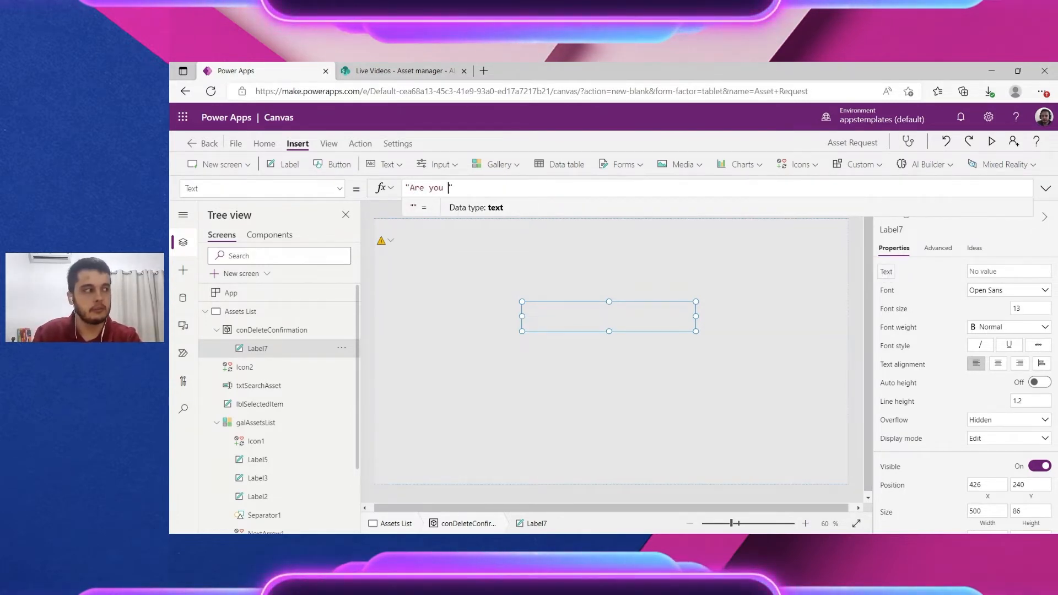
pyautogui.write('sure you want to ')
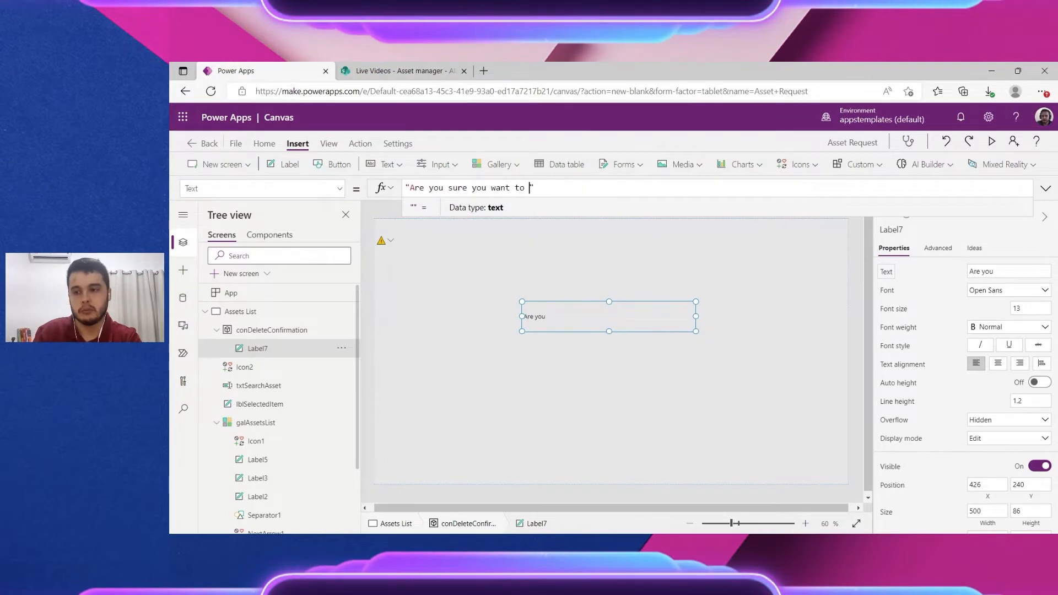
pyautogui.write('delete this ite')
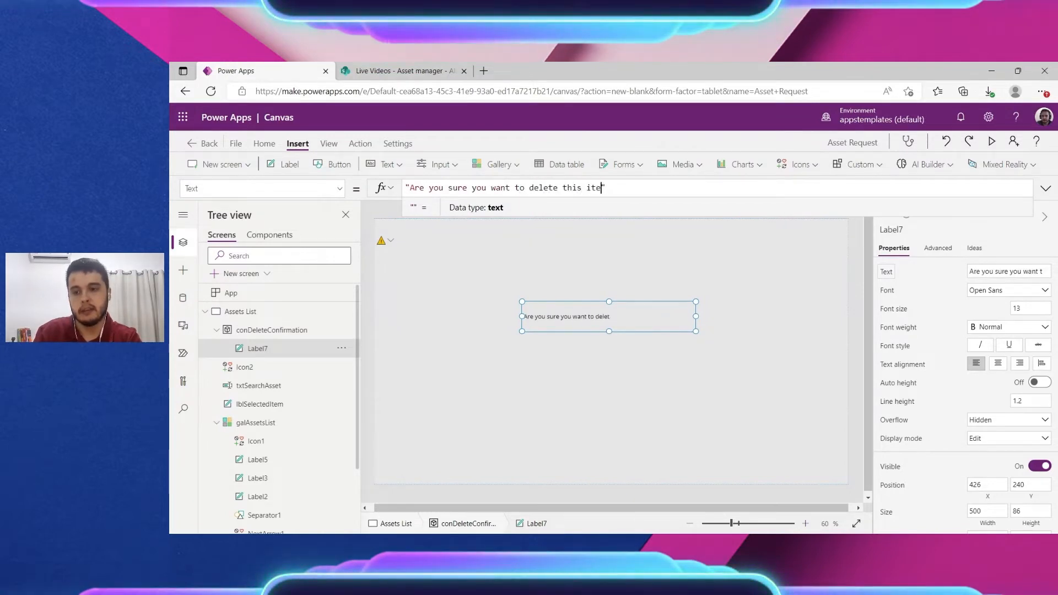
pyautogui.write('m?')
pyautogui.click(732, 356)
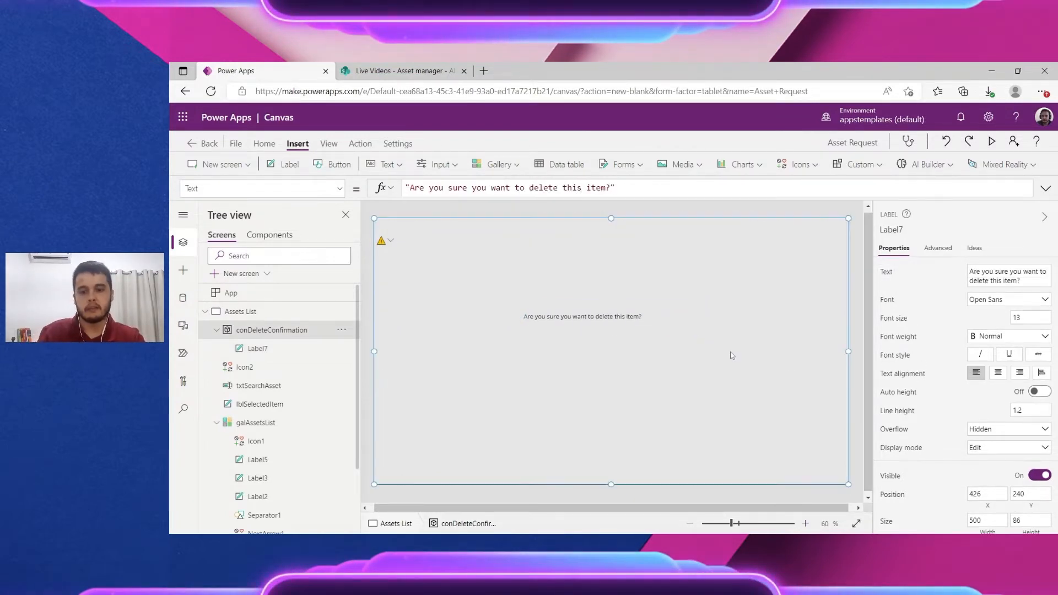
# Step: Set the confirmation label to font size 25 with centered text and reposition it at X 438, Y 249
pyautogui.click(666, 318)
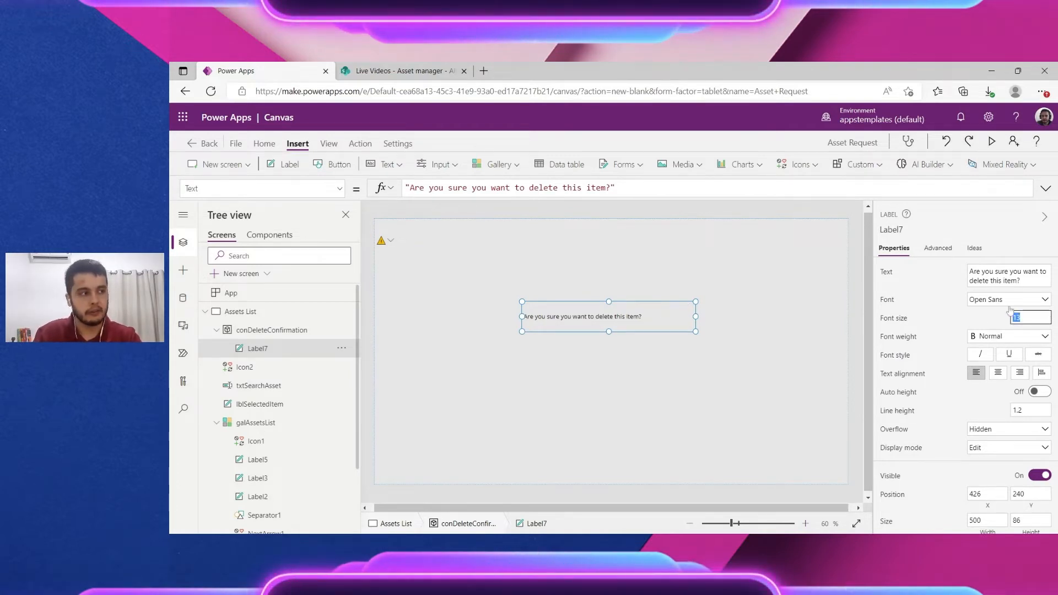
pyautogui.write('25')
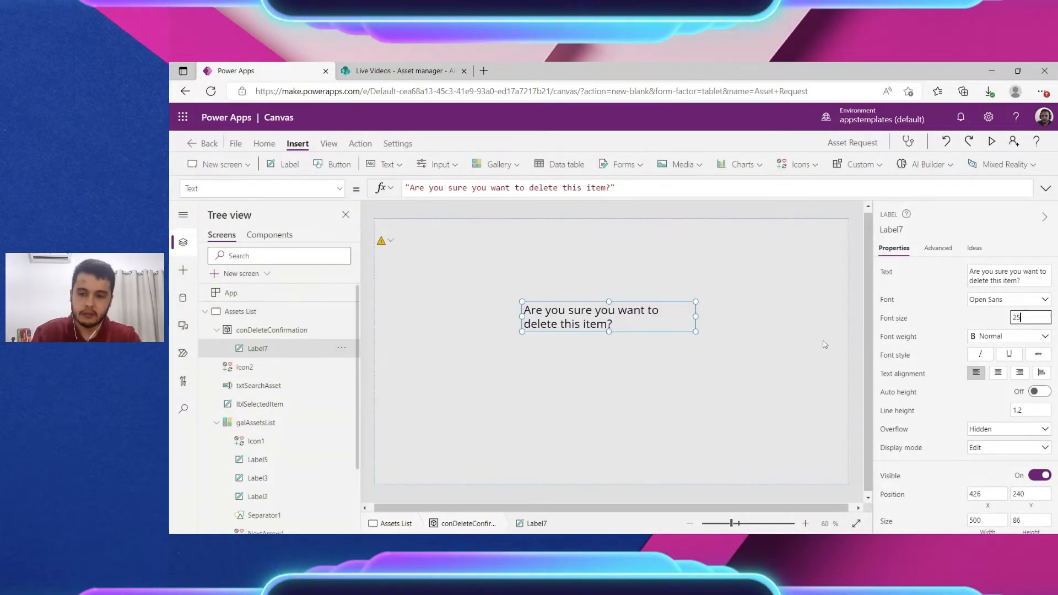
pyautogui.click(998, 374)
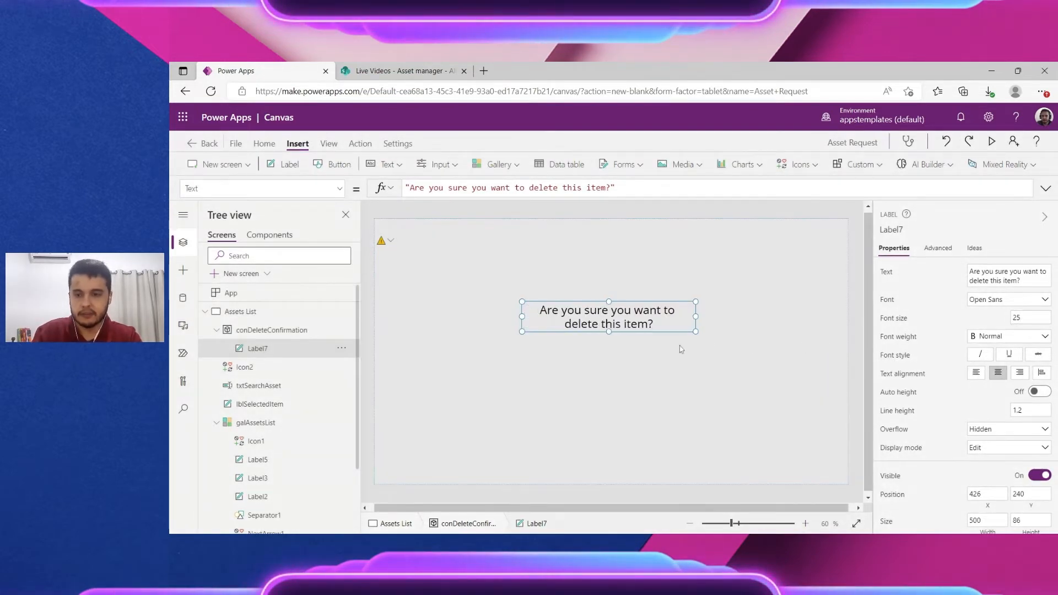
pyautogui.moveTo(648, 326)
pyautogui.mouseDown()
pyautogui.moveTo(629, 326)
pyautogui.moveTo(655, 326)
pyautogui.moveTo(631, 329)
pyautogui.moveTo(652, 308)
pyautogui.mouseUp()
pyautogui.click(746, 282)
pyautogui.click(663, 272)
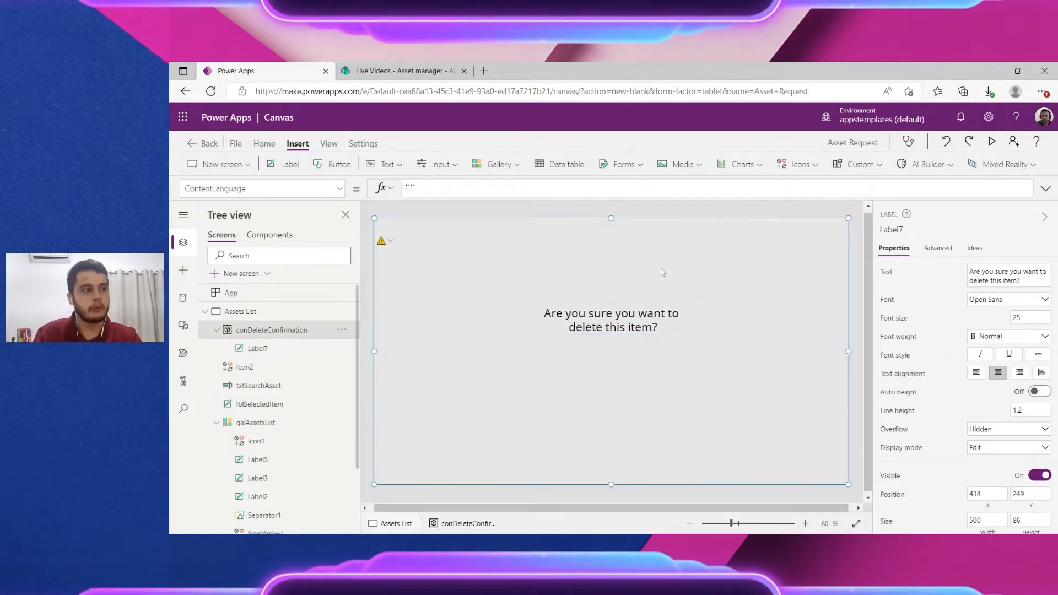
pyautogui.click(565, 321)
# Step: Insert two buttons in the conDeleteConfirmation container and place them below the label at X 720 and X 506, both at Y 447
pyautogui.click(735, 286)
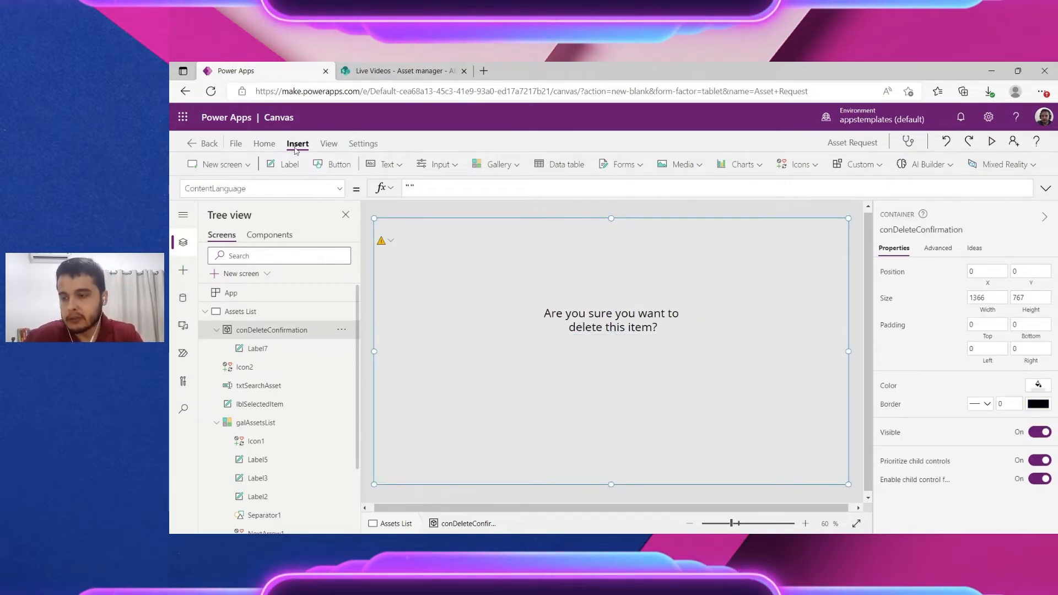
pyautogui.click(327, 165)
pyautogui.moveTo(426, 241); pyautogui.dragTo(662, 375)
pyautogui.click(500, 285)
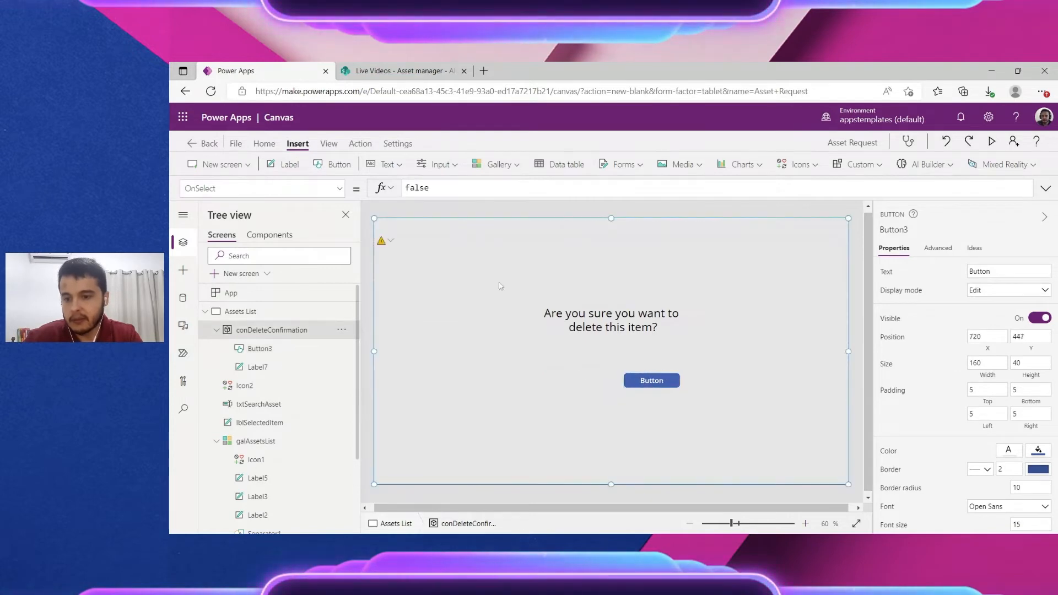
pyautogui.click(333, 165)
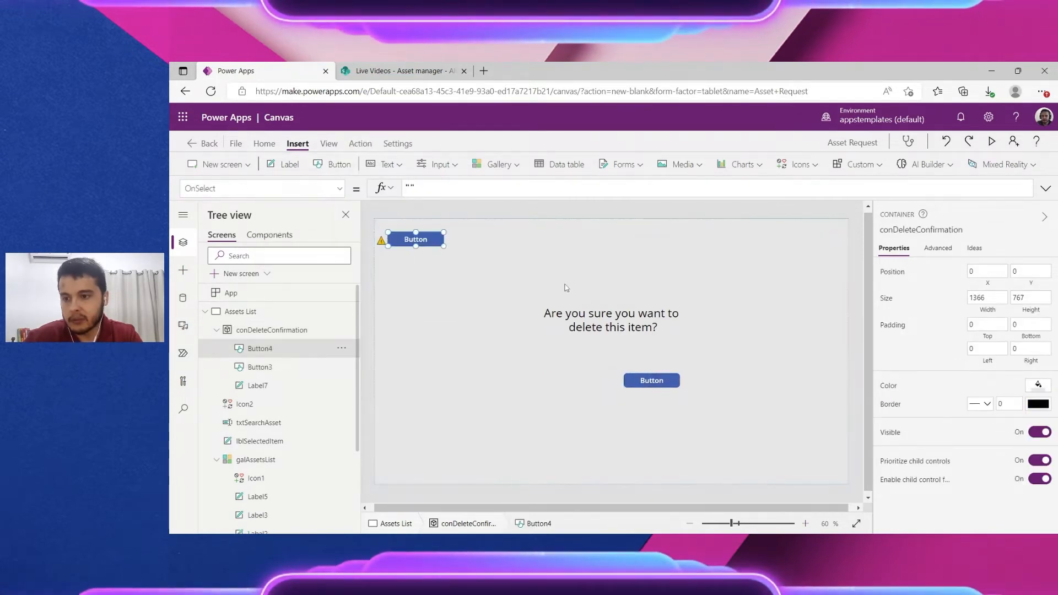
pyautogui.moveTo(433, 240); pyautogui.dragTo(594, 381)
# Step: Set the text of the button at X 720 to Yes and of the button at X 506 to No
pyautogui.click(652, 380)
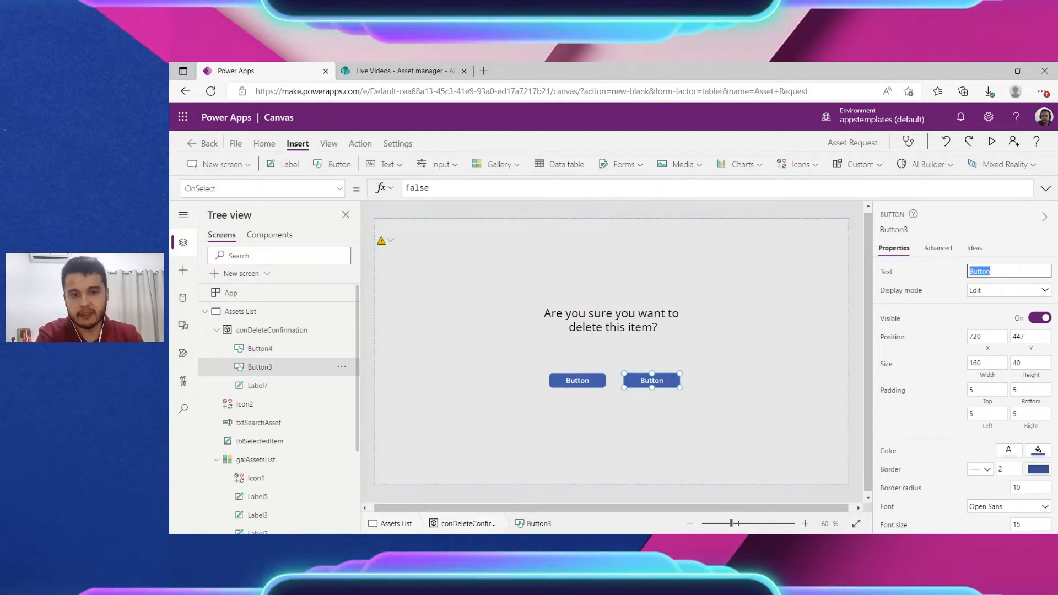
pyautogui.write('Yes')
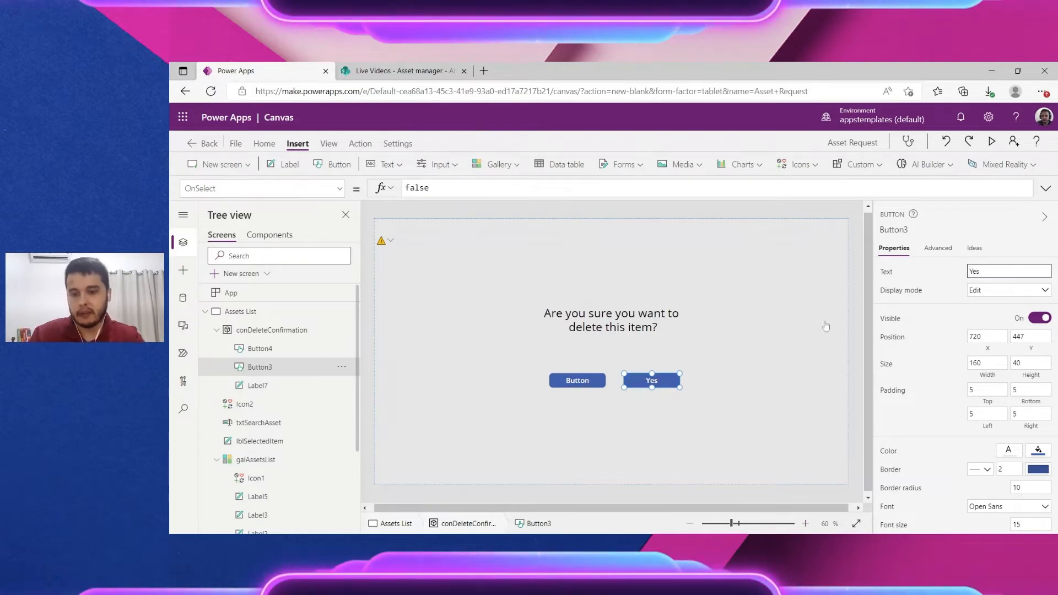
pyautogui.click(577, 380)
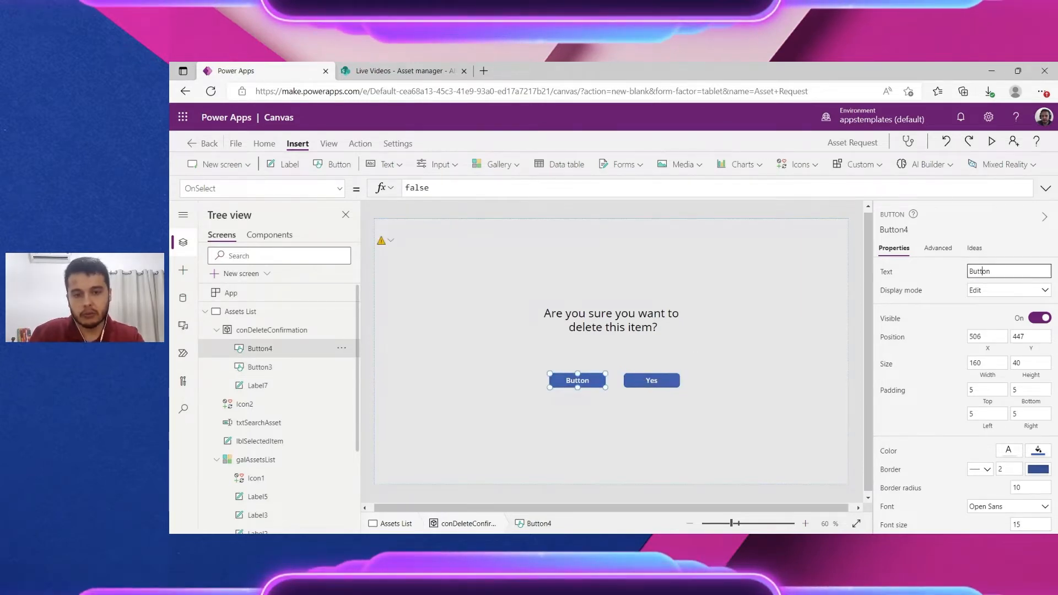
pyautogui.click(980, 271)
pyautogui.write('No')
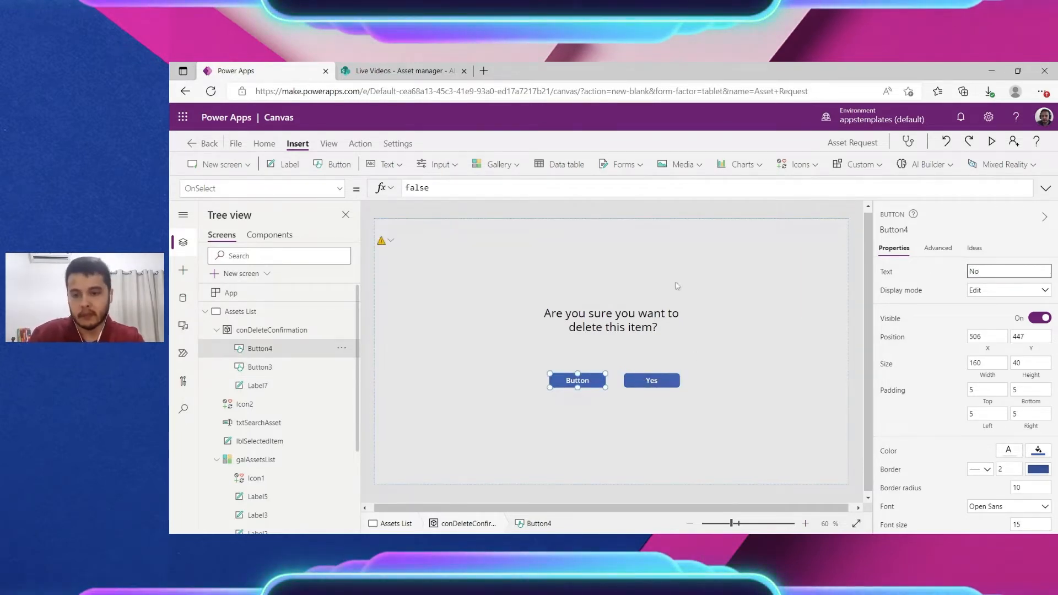
pyautogui.click(677, 286)
# Step: Move the Yes button slightly closer to the No button in the delete confirmation container, keeping both buttons aligned
pyautogui.click(648, 380)
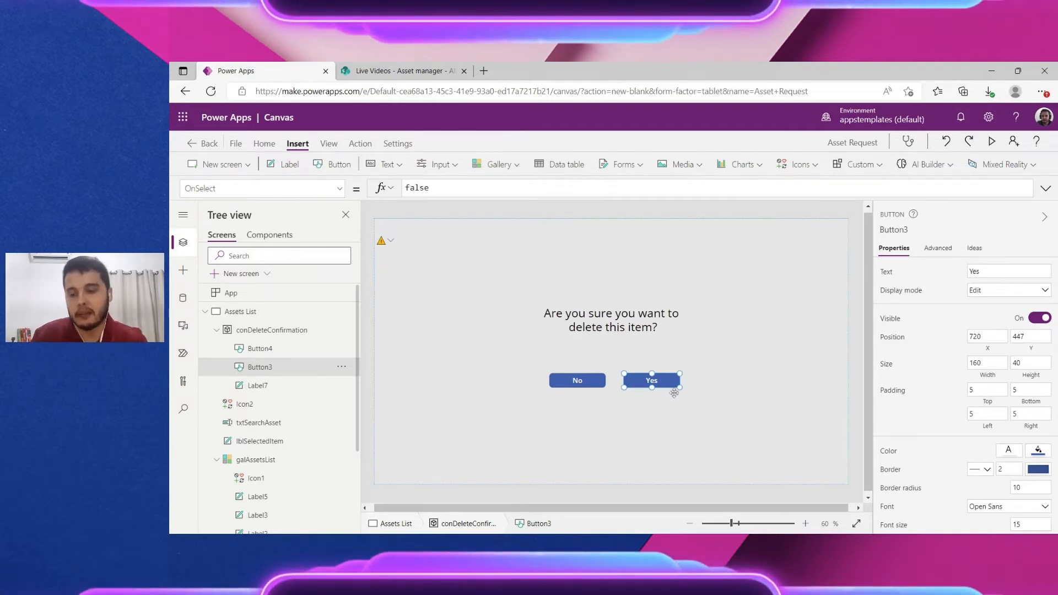
pyautogui.moveTo(674, 381); pyautogui.dragTo(670, 381)
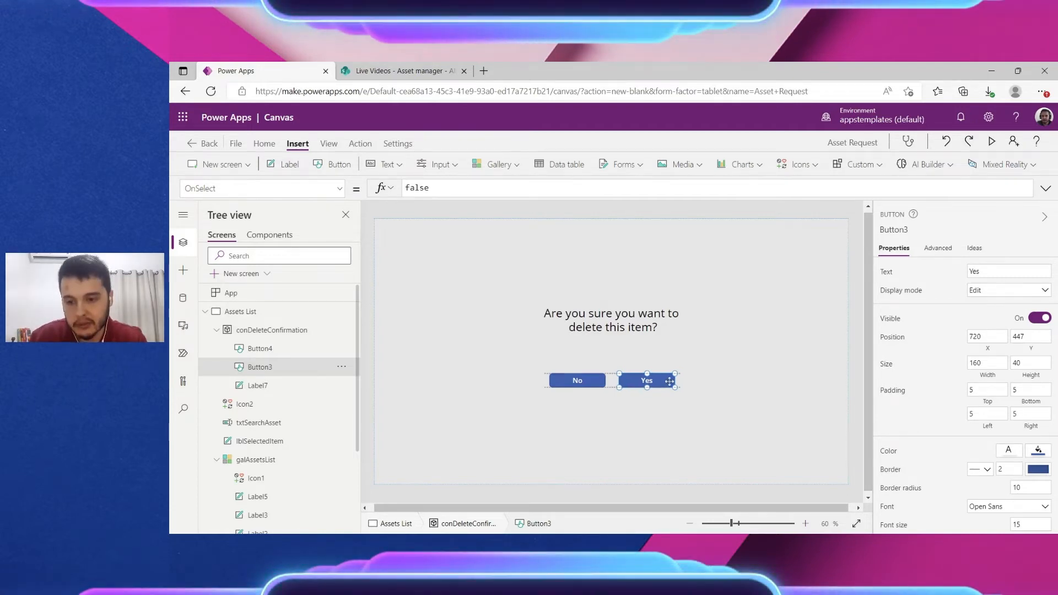
# Step: Toggle the visibility of the conDeleteConfirmation container off and back on twice
pyautogui.click(584, 366)
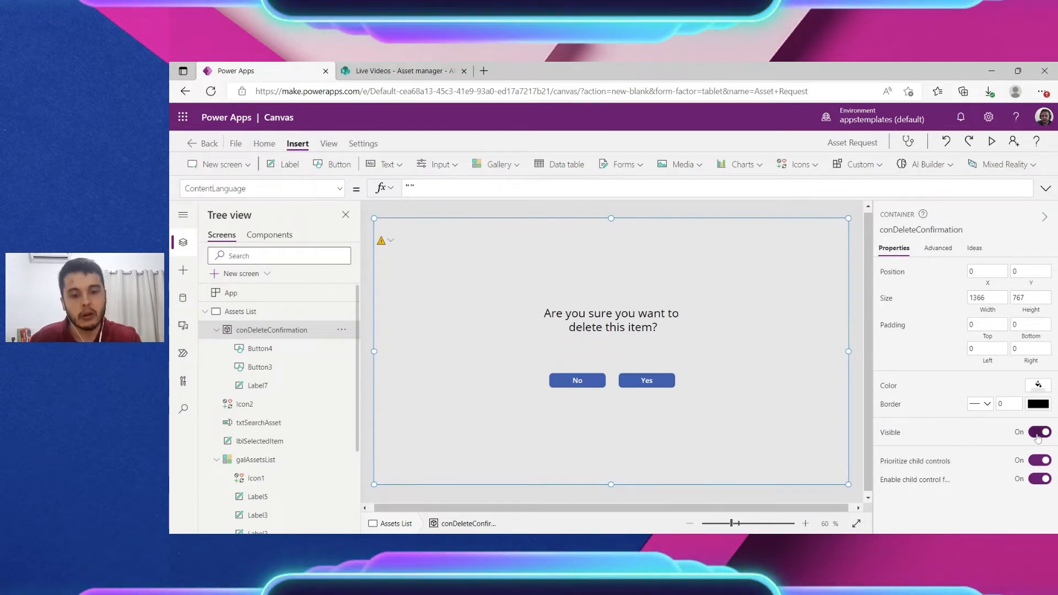
pyautogui.click(1039, 432)
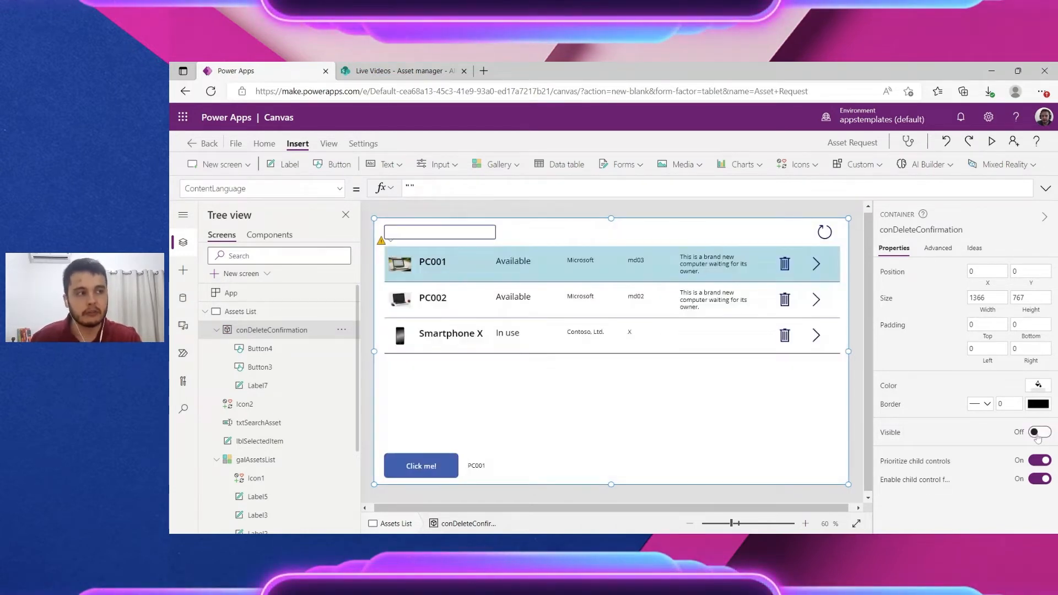
pyautogui.click(1039, 432)
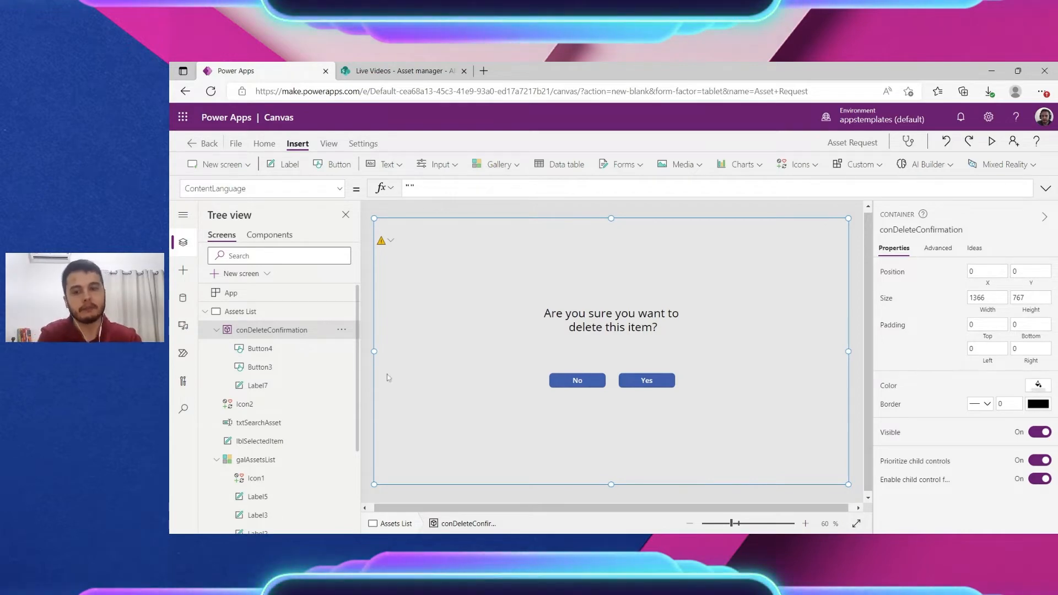
pyautogui.click(1039, 432)
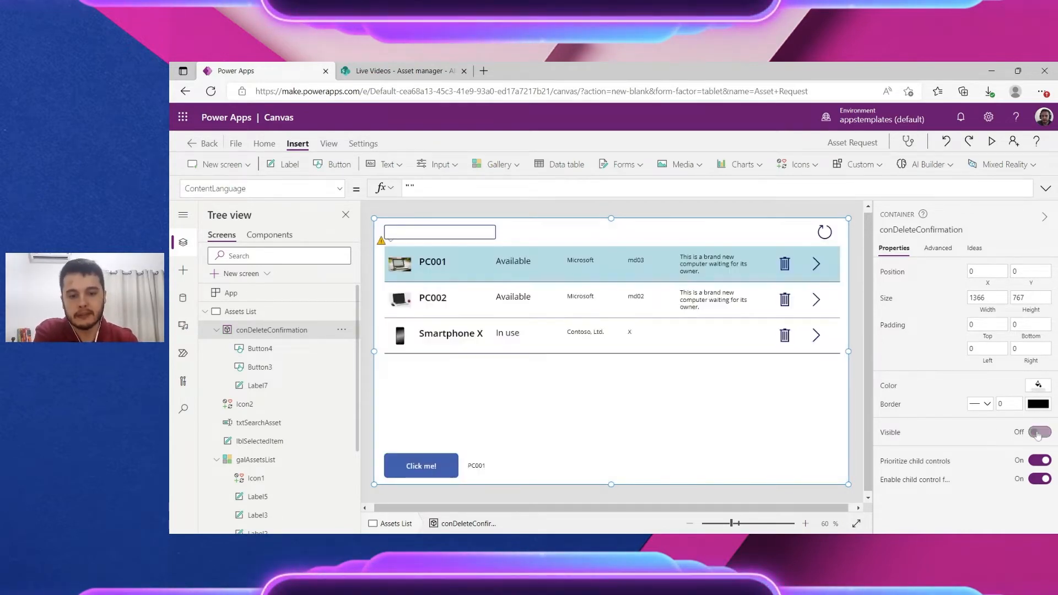
pyautogui.click(1039, 432)
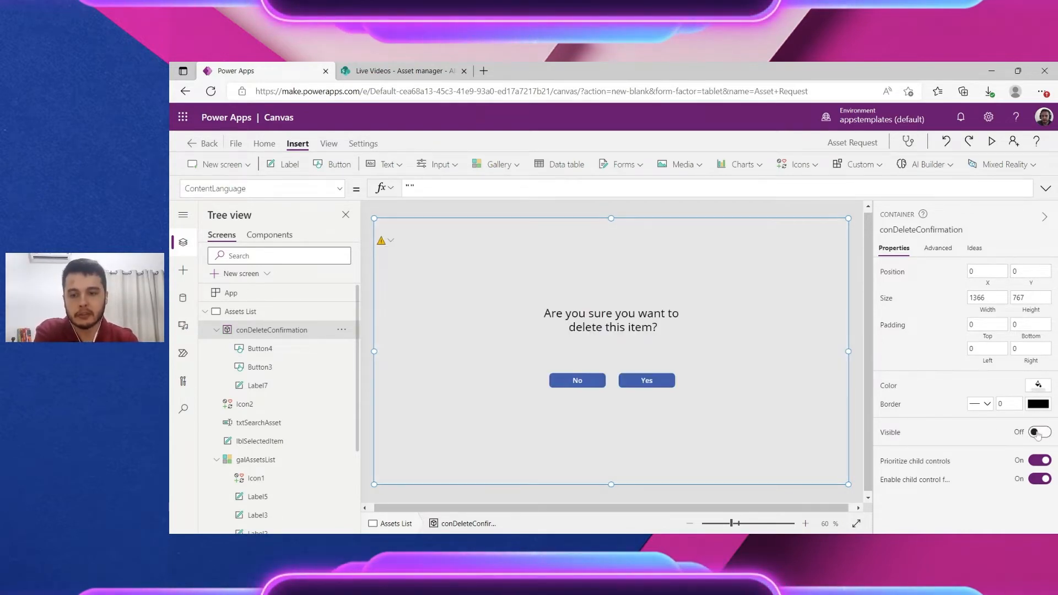
# Step: Try the value false in the conDeleteConfirmation container's Visible formula and switch its visibility back on
pyautogui.click(890, 432)
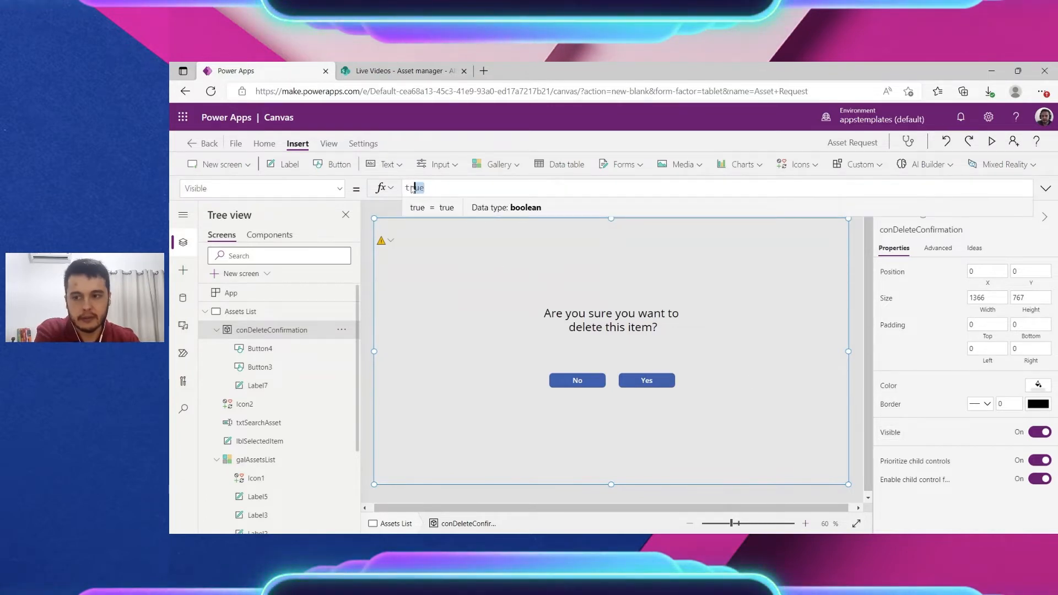
pyautogui.hotkey('ctrl', 'a')
pyautogui.write('fal')
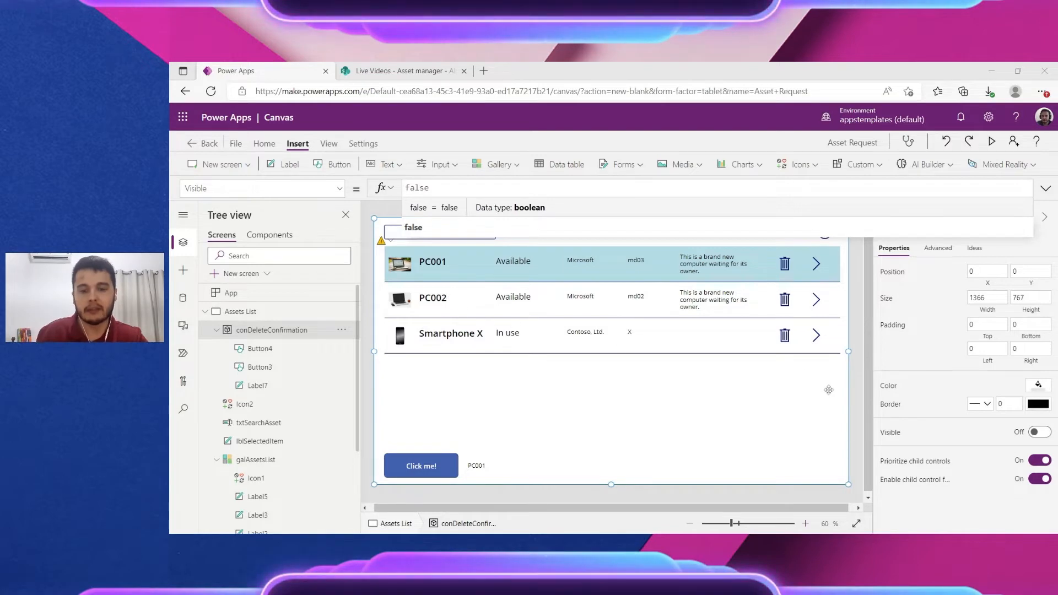
pyautogui.click(1037, 433)
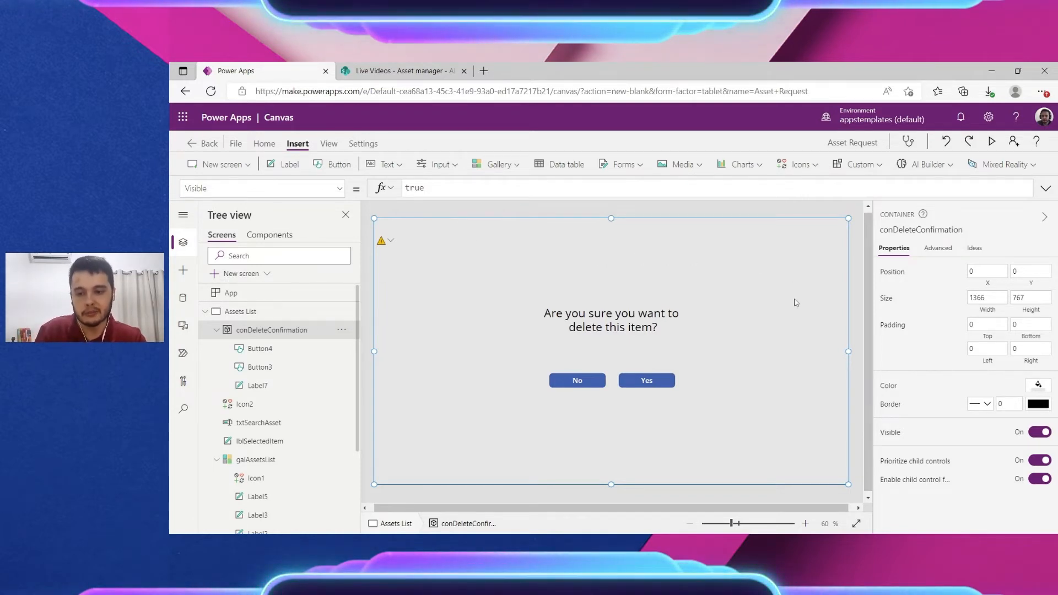
# Step: Collapse the Assets List screen in the tree and add a new blank screen
pyautogui.click(853, 260)
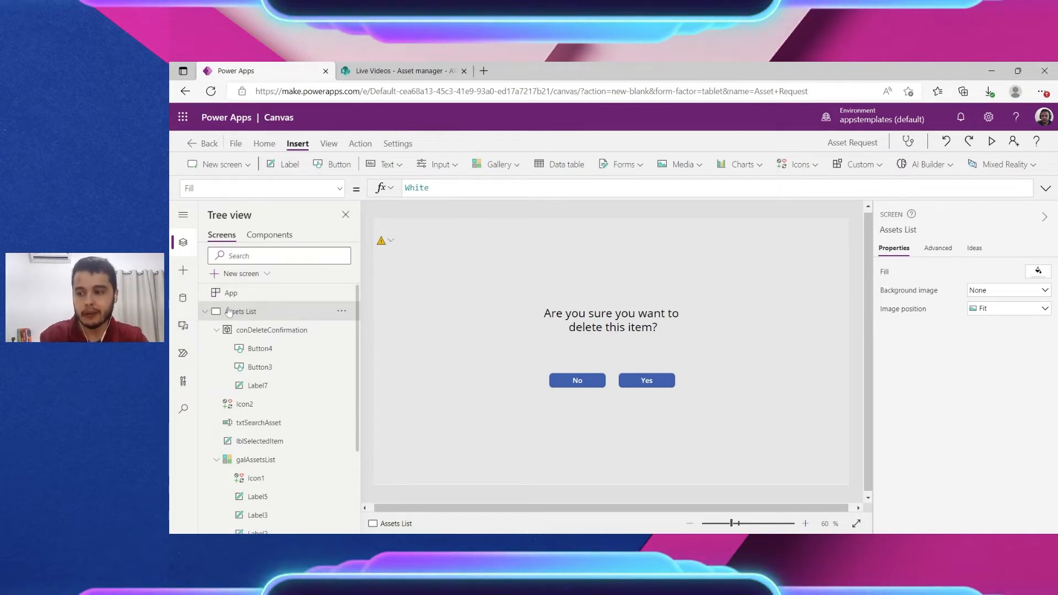
pyautogui.click(204, 312)
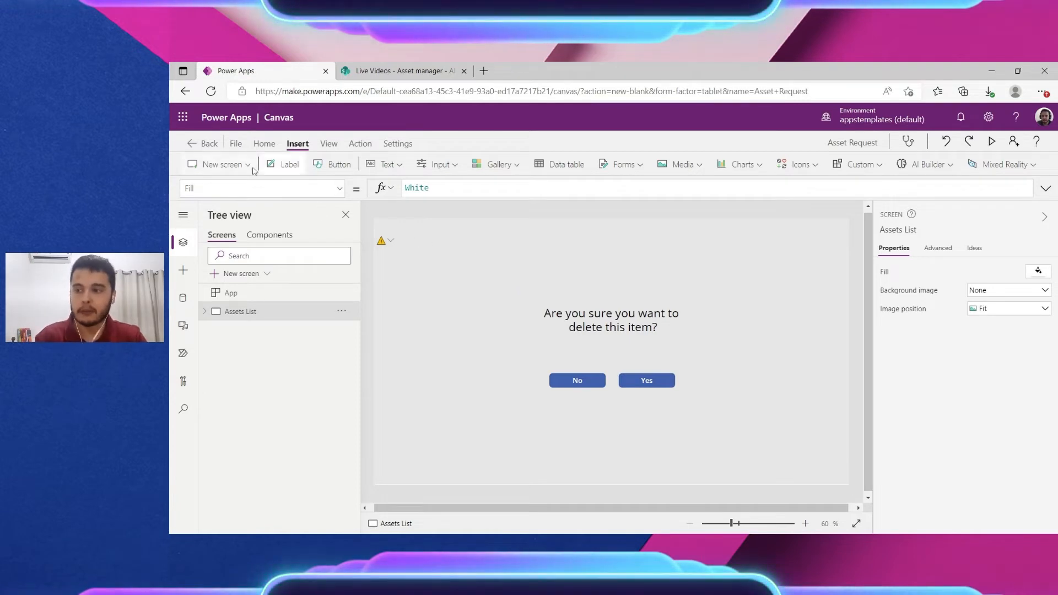
pyautogui.click(220, 165)
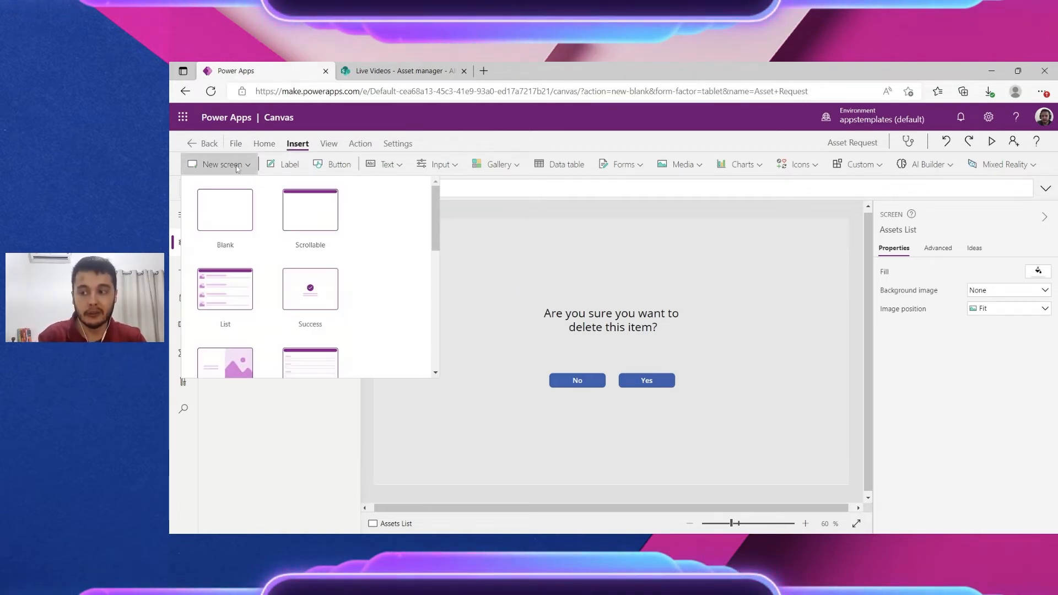
pyautogui.scroll(-5, 320, 276)
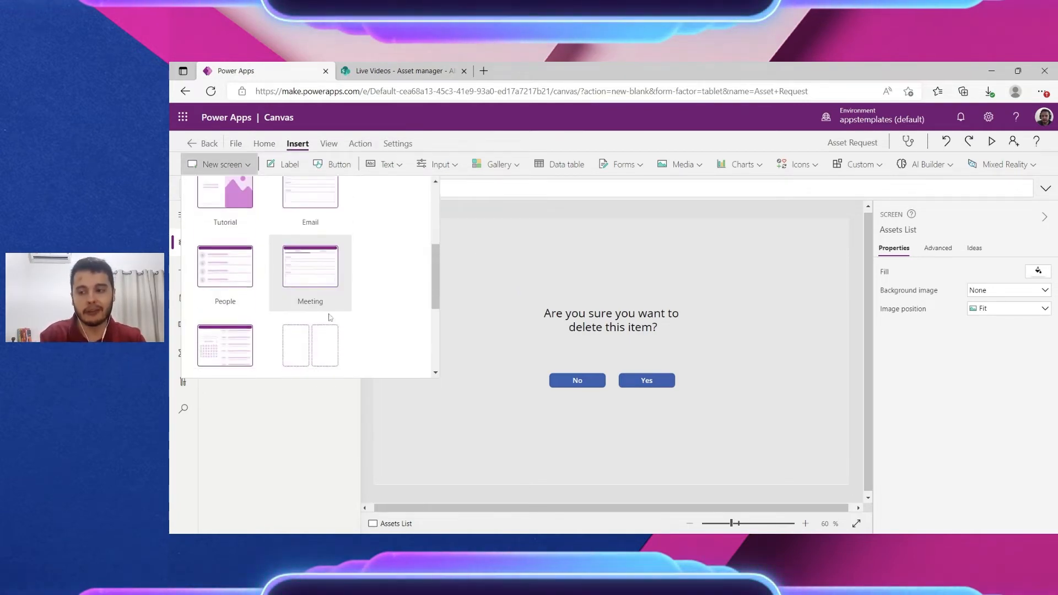
pyautogui.scroll(3, 302, 312)
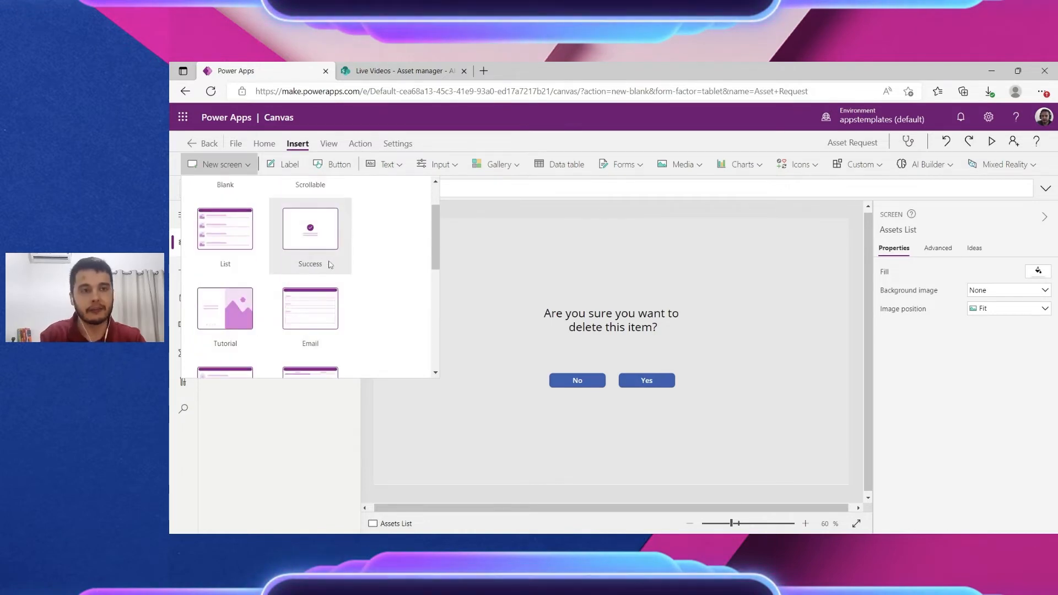
pyautogui.scroll(1, 322, 264)
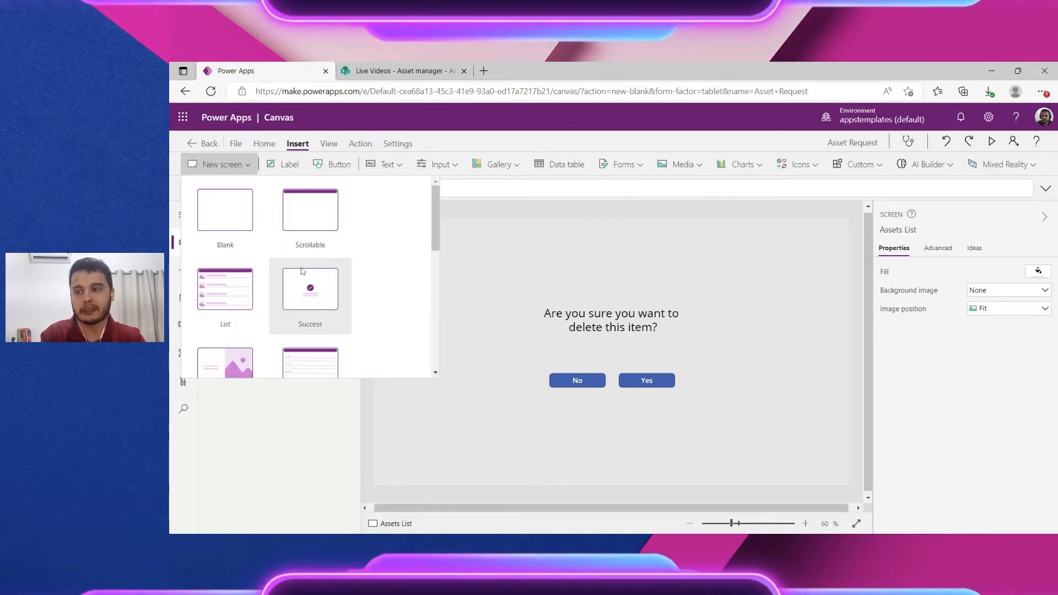
pyautogui.click(227, 223)
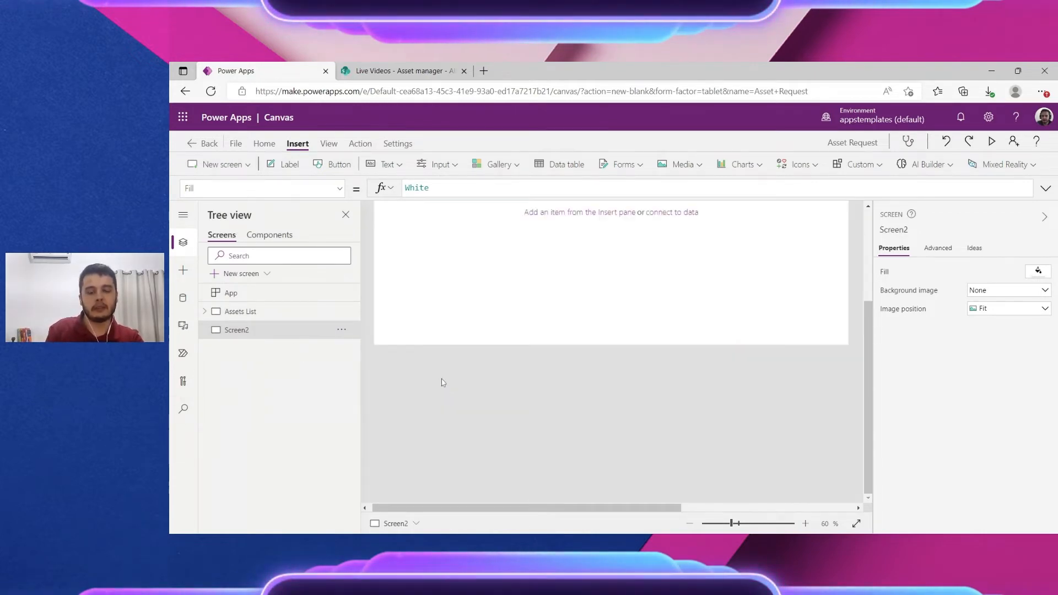
# Step: Insert a button on the blank new screen and place it near the upper-left corner at X 81, Y 51
pyautogui.scroll(-2, 495, 368)
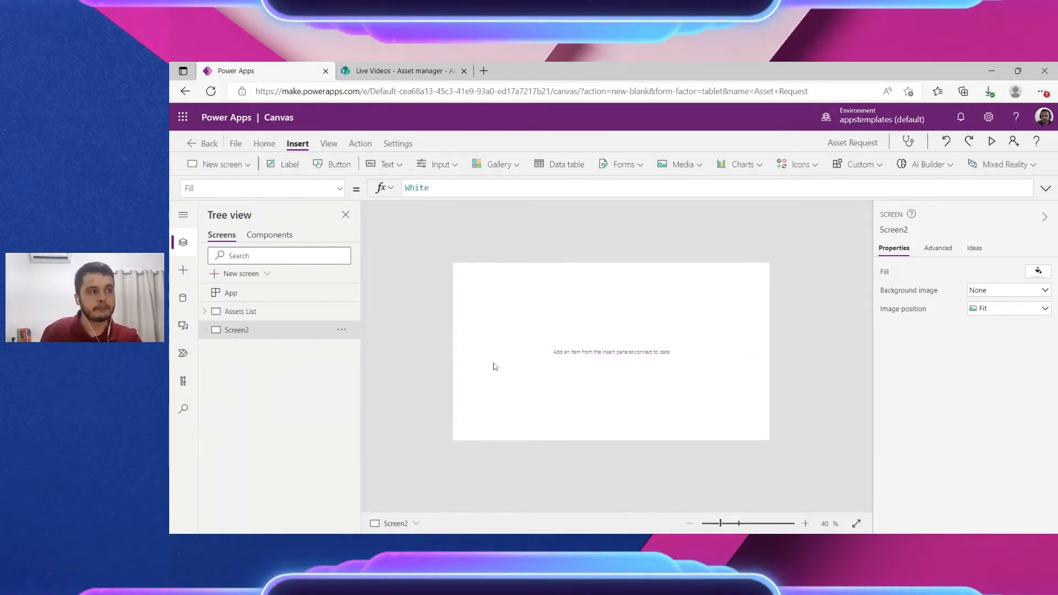
pyautogui.scroll(1, 494, 368)
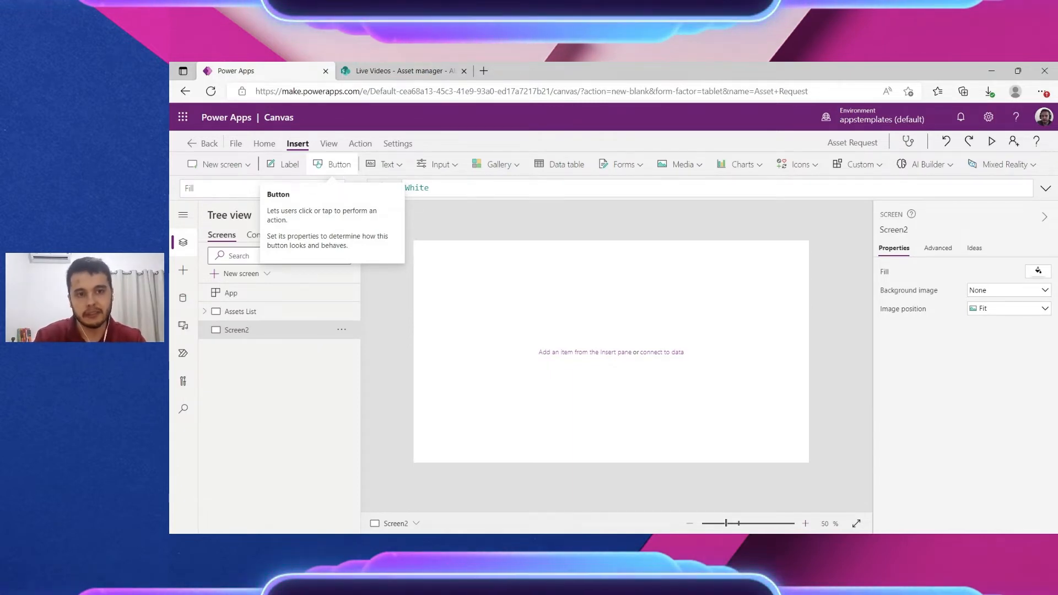
pyautogui.click(333, 164)
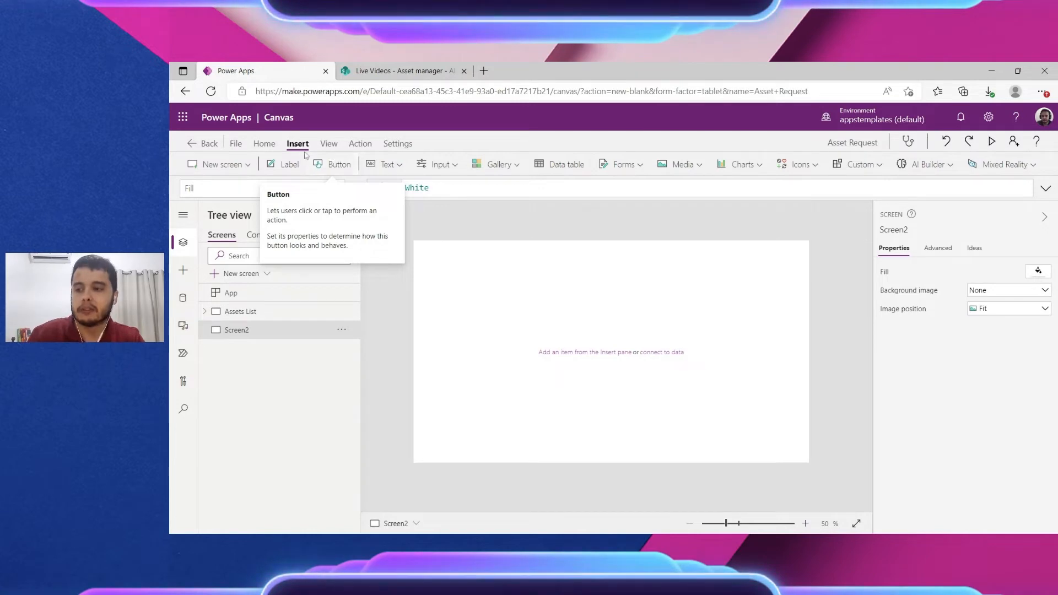
pyautogui.moveTo(468, 258)
pyautogui.mouseDown()
pyautogui.moveTo(506, 288)
pyautogui.moveTo(475, 261)
pyautogui.mouseUp()
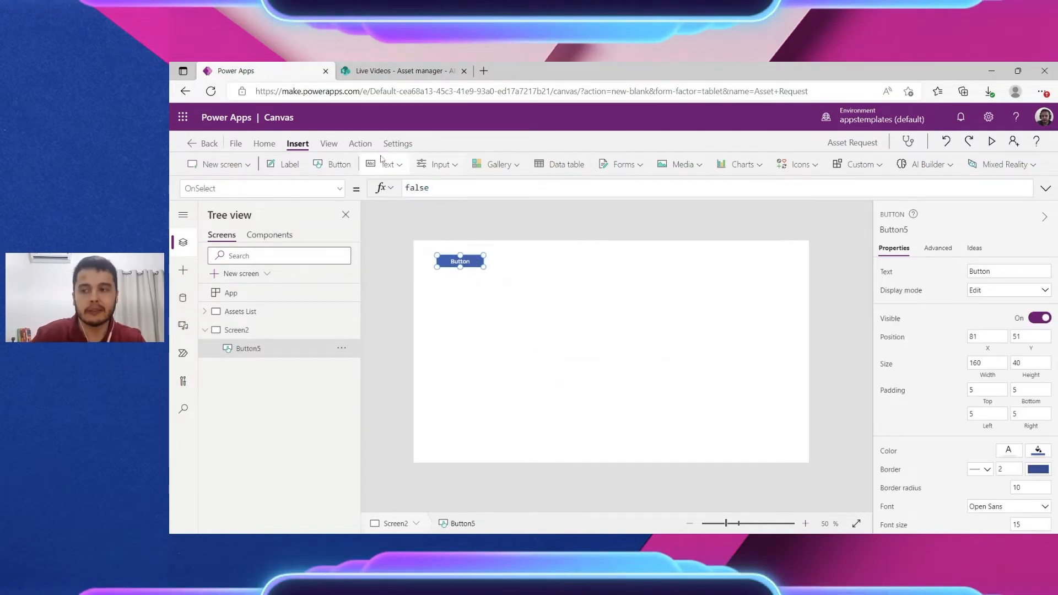
# Step: Expand the formula bar and replace the new button's OnSelect formula with the start of an UpdateContext function
pyautogui.click(360, 144)
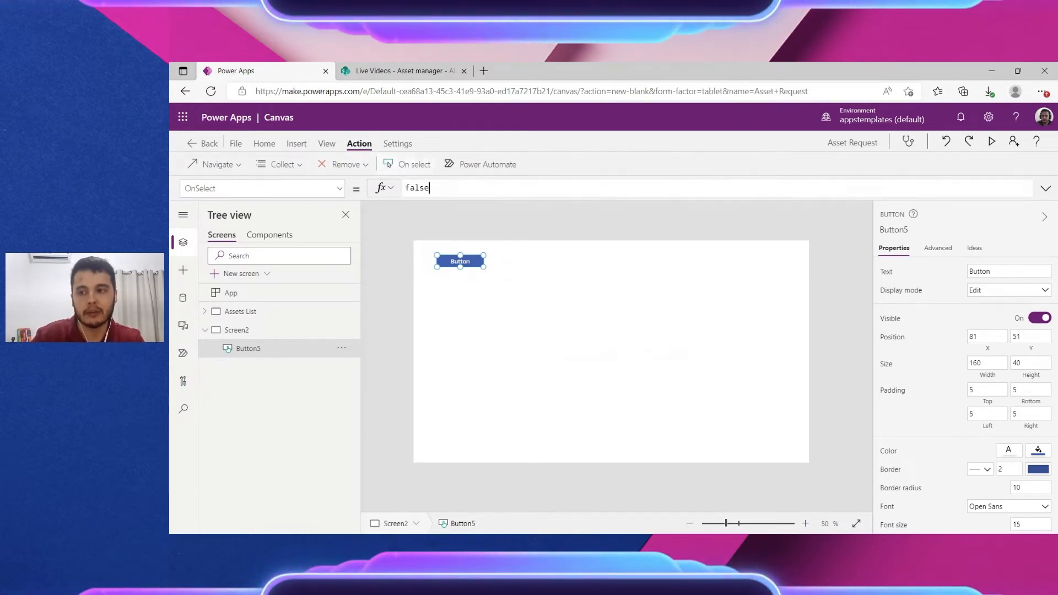
pyautogui.moveTo(430, 188); pyautogui.dragTo(415, 188)
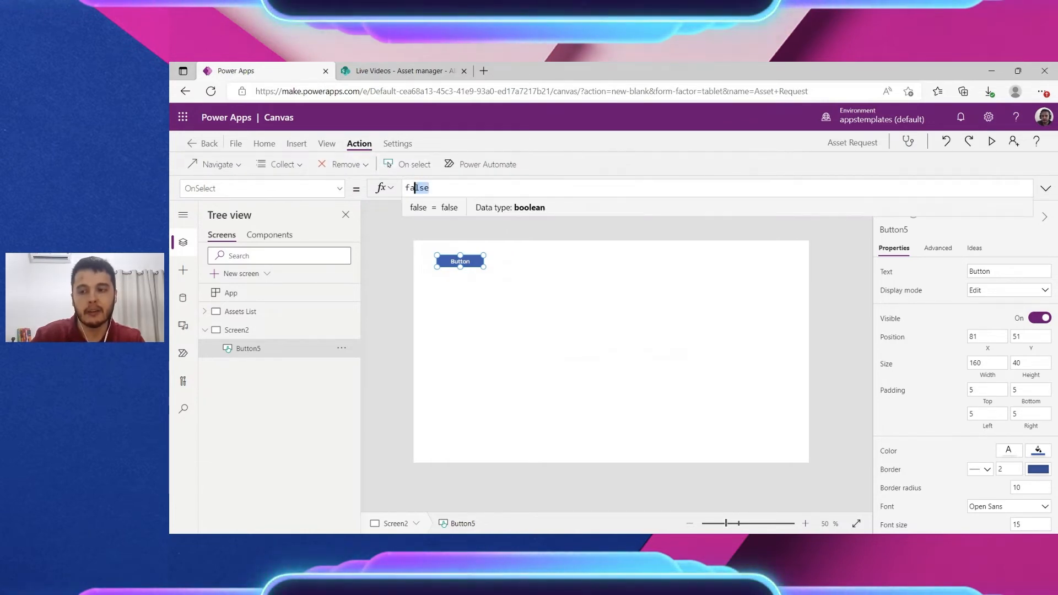
pyautogui.click(1045, 188)
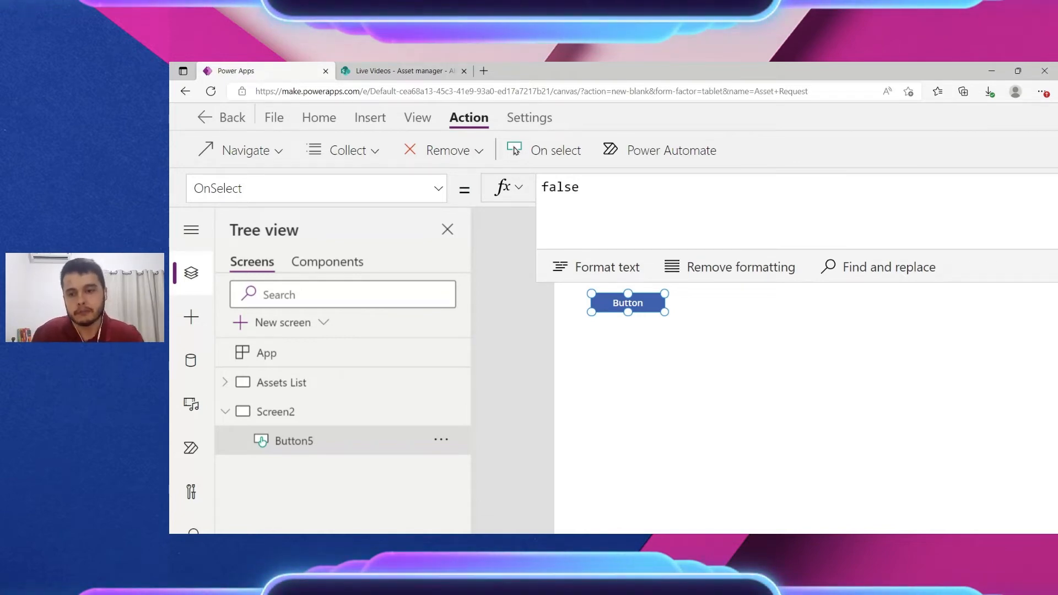
pyautogui.scroll(-4, 937, 441)
pyautogui.scroll(1, 937, 441)
pyautogui.scroll(-1, 803, 162)
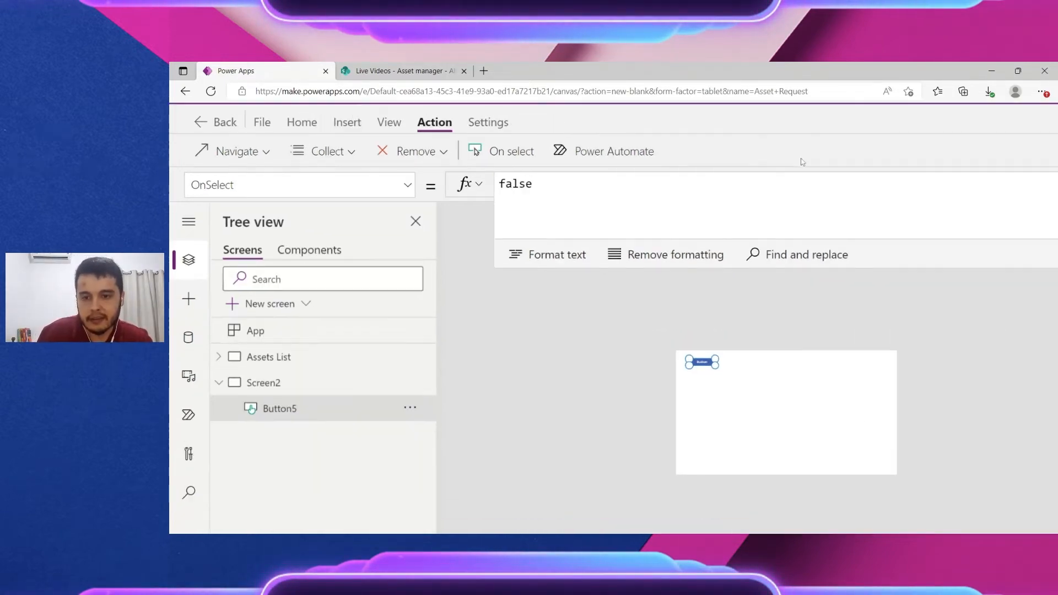
pyautogui.scroll(-2, 803, 162)
pyautogui.scroll(3, 567, 338)
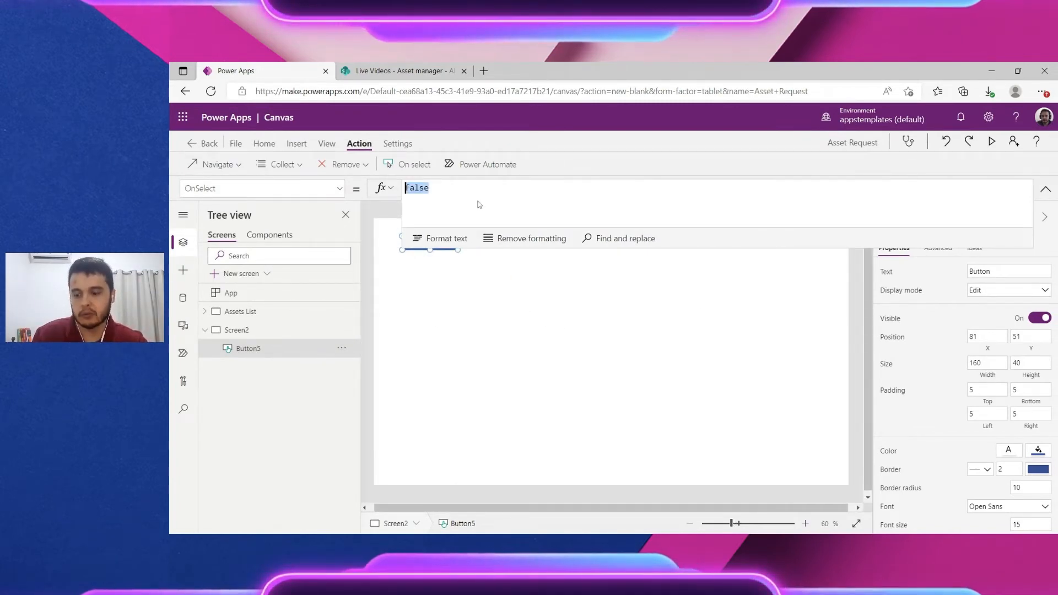
pyautogui.write('Upd')
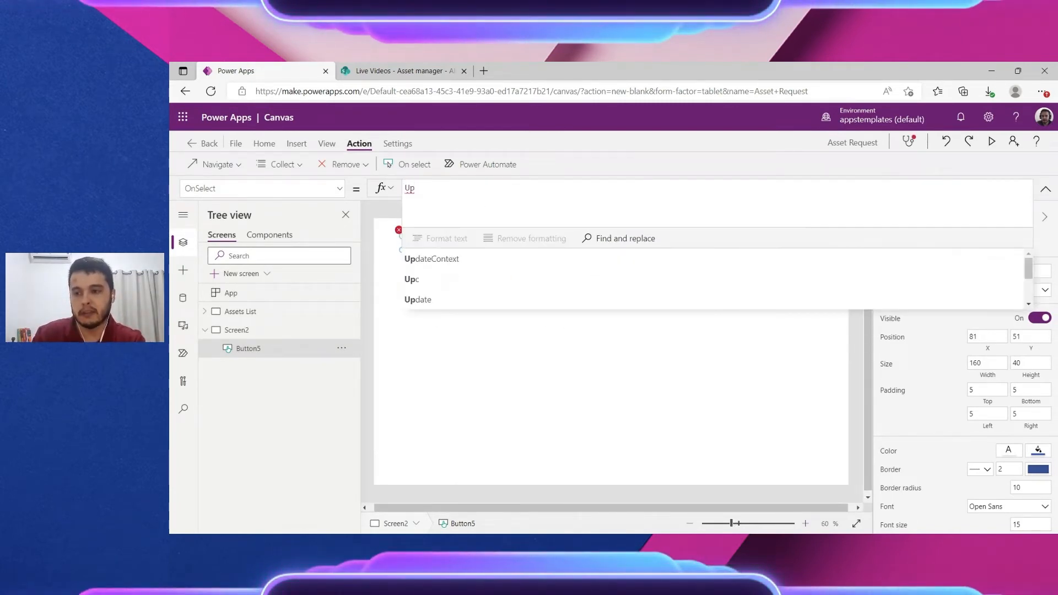
pyautogui.press('Tab')
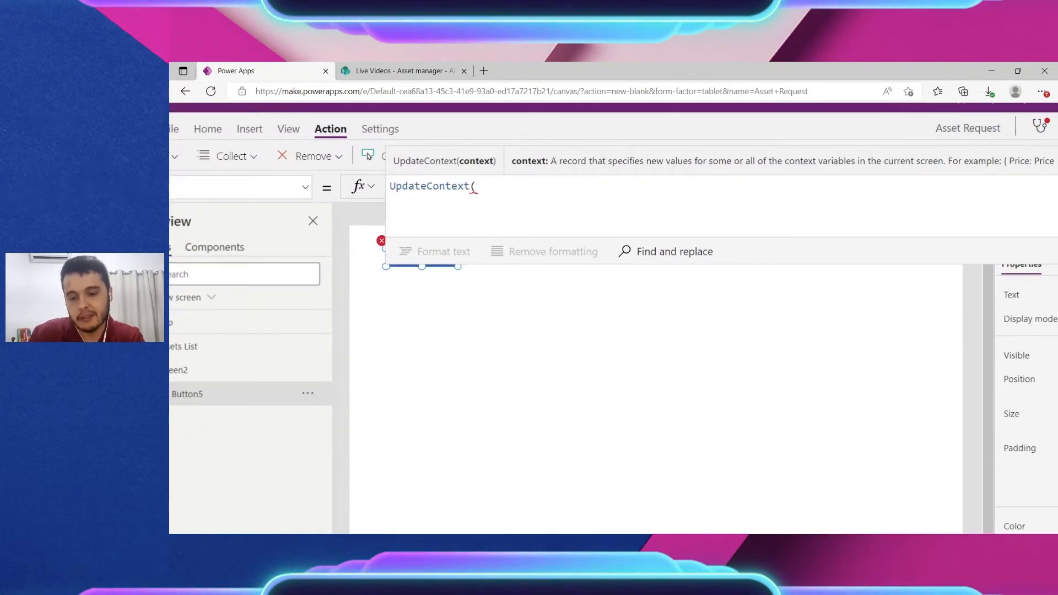
# Step: Complete the button's OnSelect formula as UpdateContext({ locTrueFalse: true }) and collapse the formula bar
pyautogui.write('{')
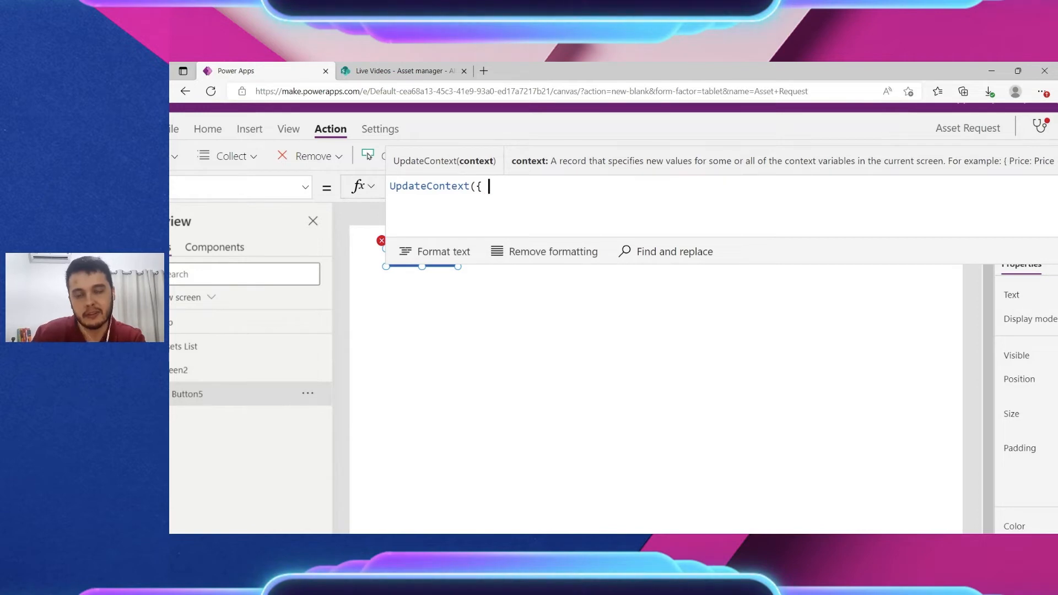
pyautogui.write(' locTrue')
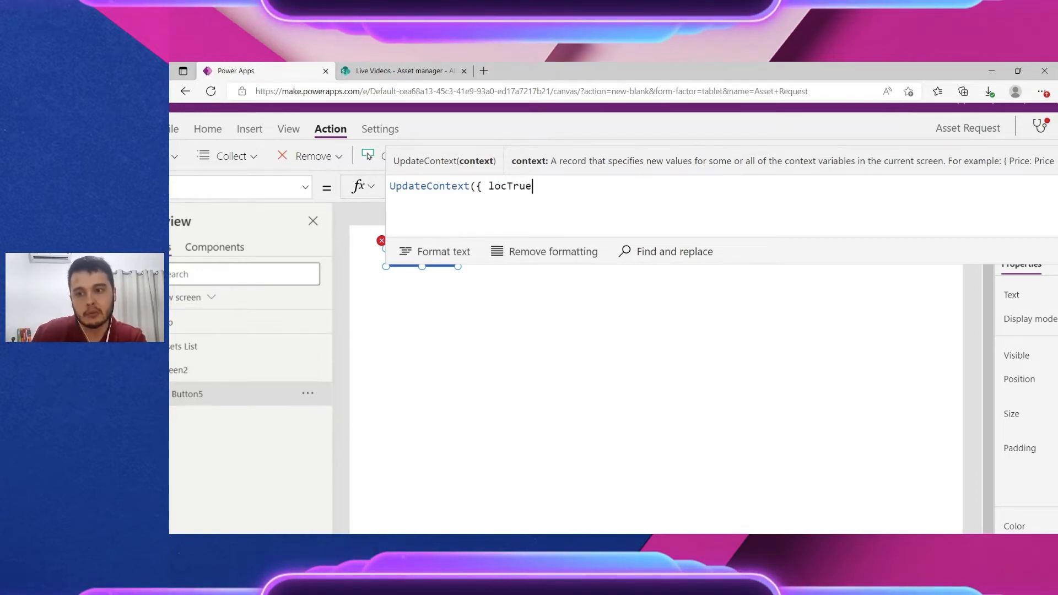
pyautogui.write('False')
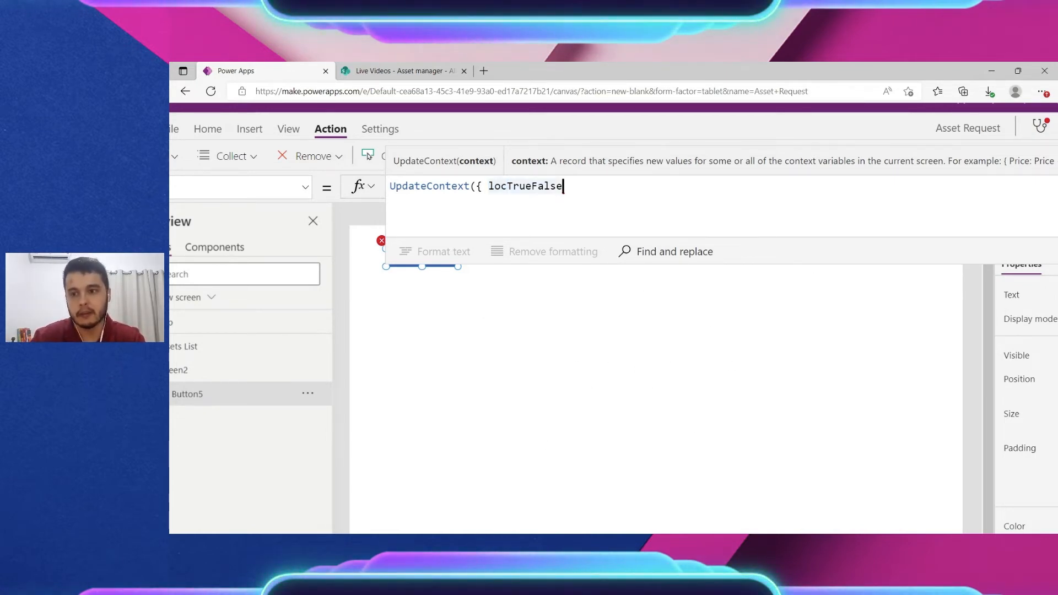
pyautogui.write(': ')
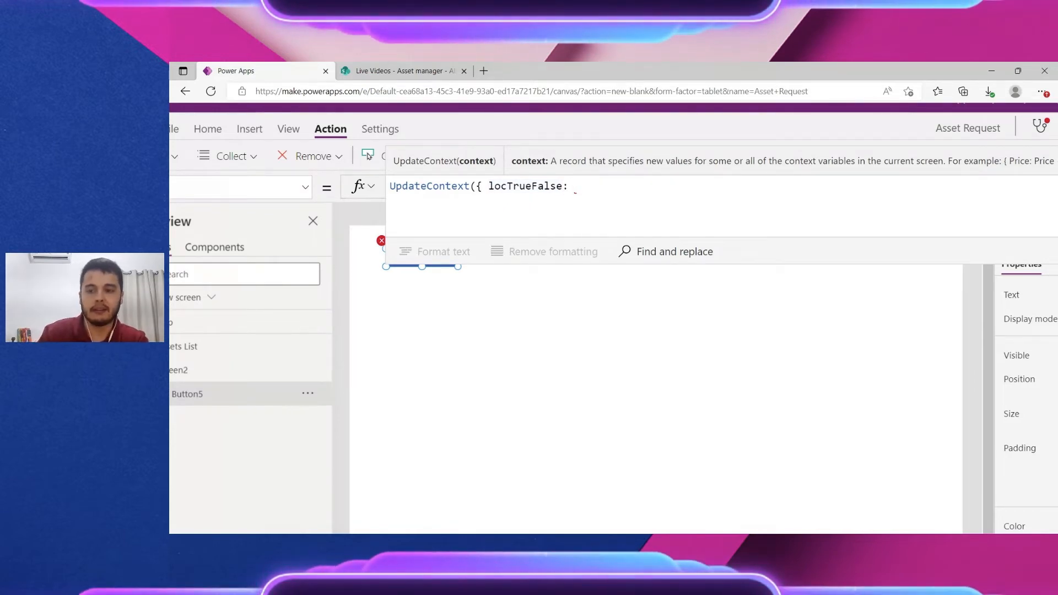
pyautogui.write('ture')
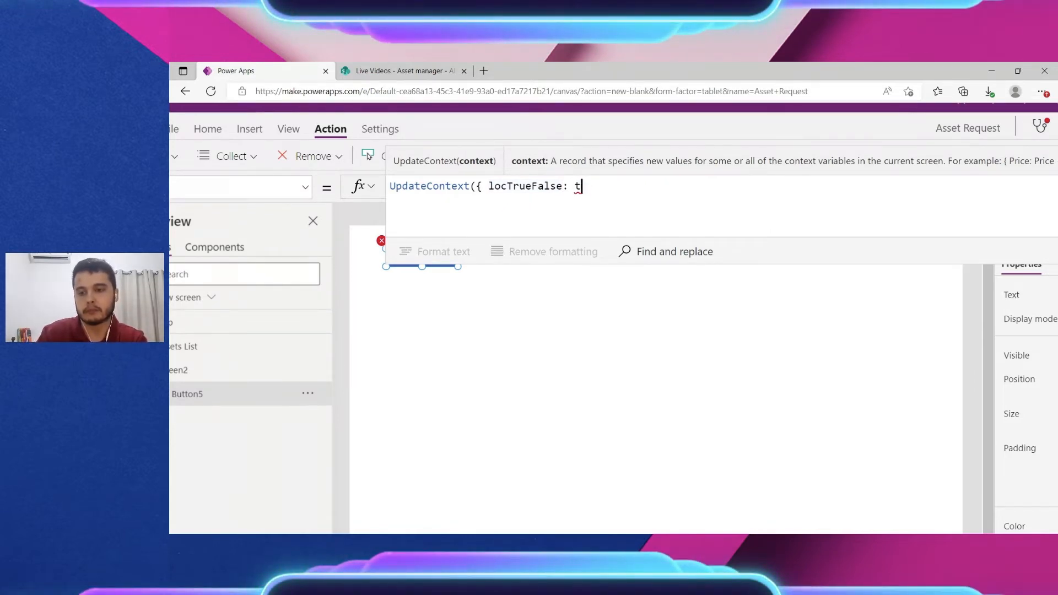
pyautogui.press('BackSpace')
pyautogui.write('rue')
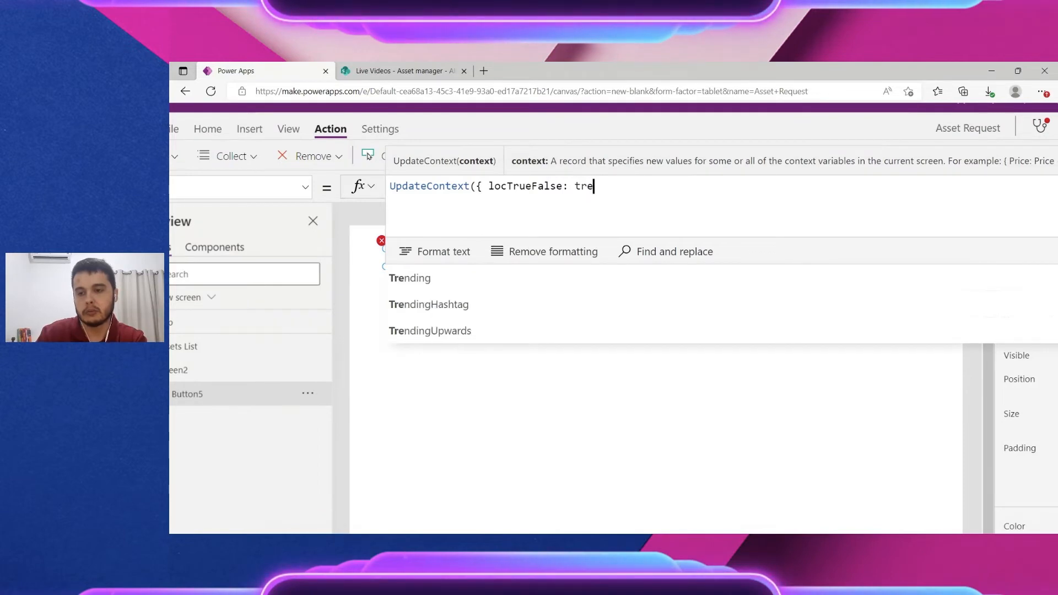
pyautogui.press('BackSpace')
pyautogui.write('ue }')
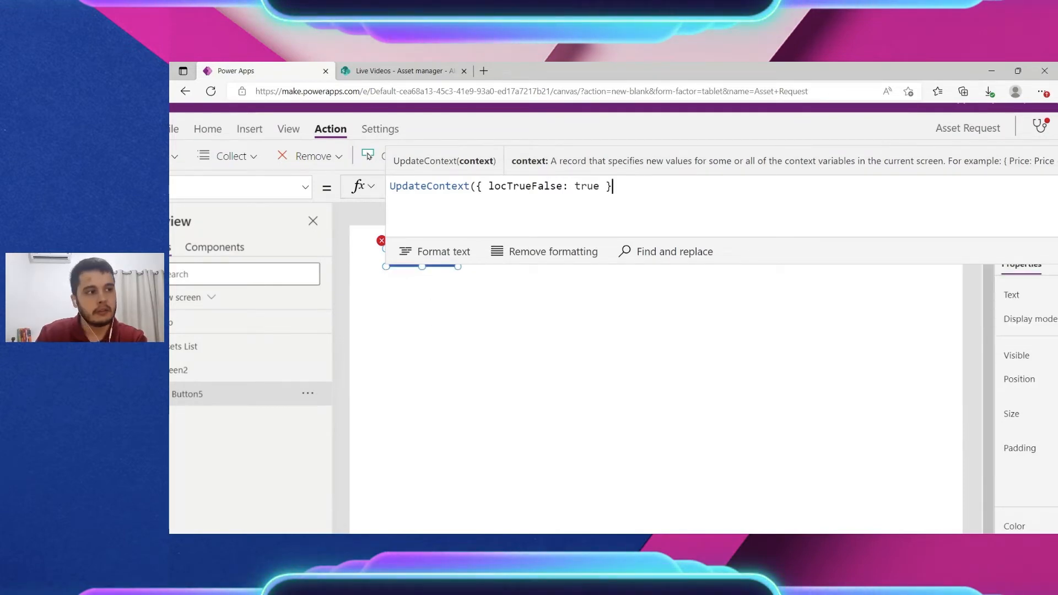
pyautogui.write(')')
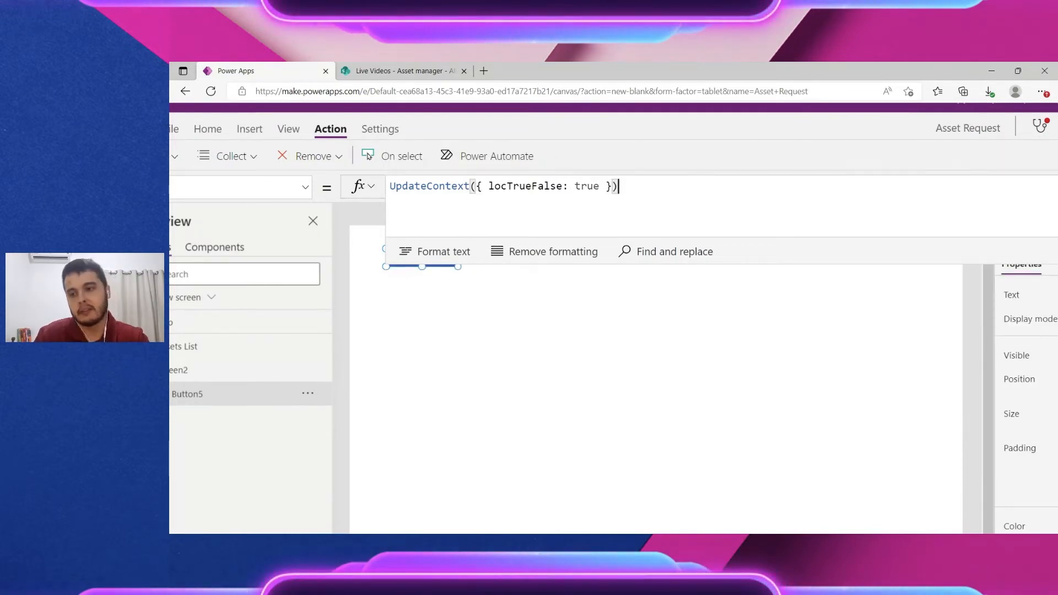
pyautogui.scroll(-3, 614, 319)
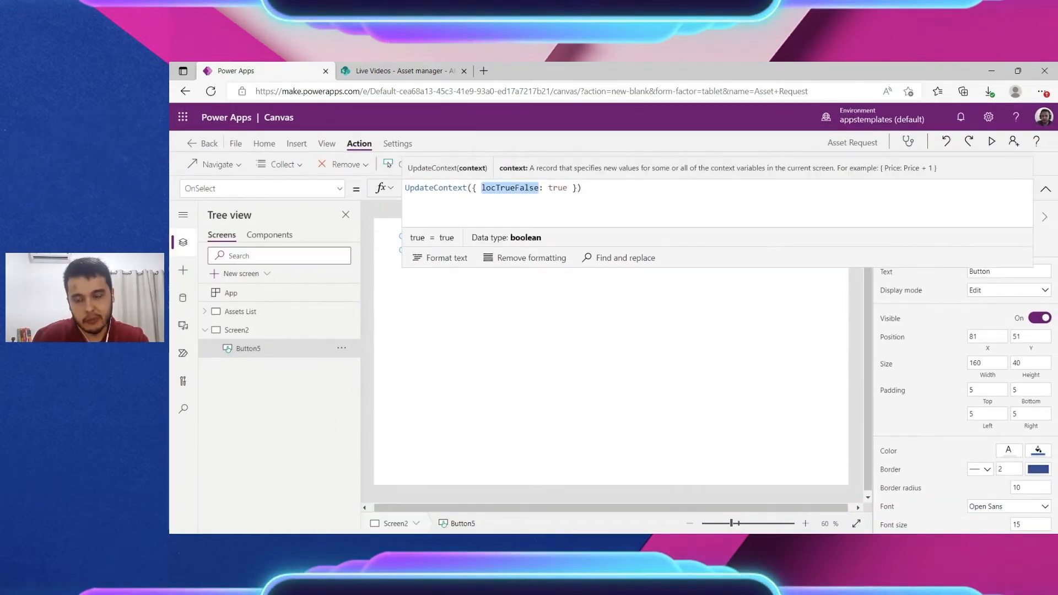
pyautogui.click(554, 188)
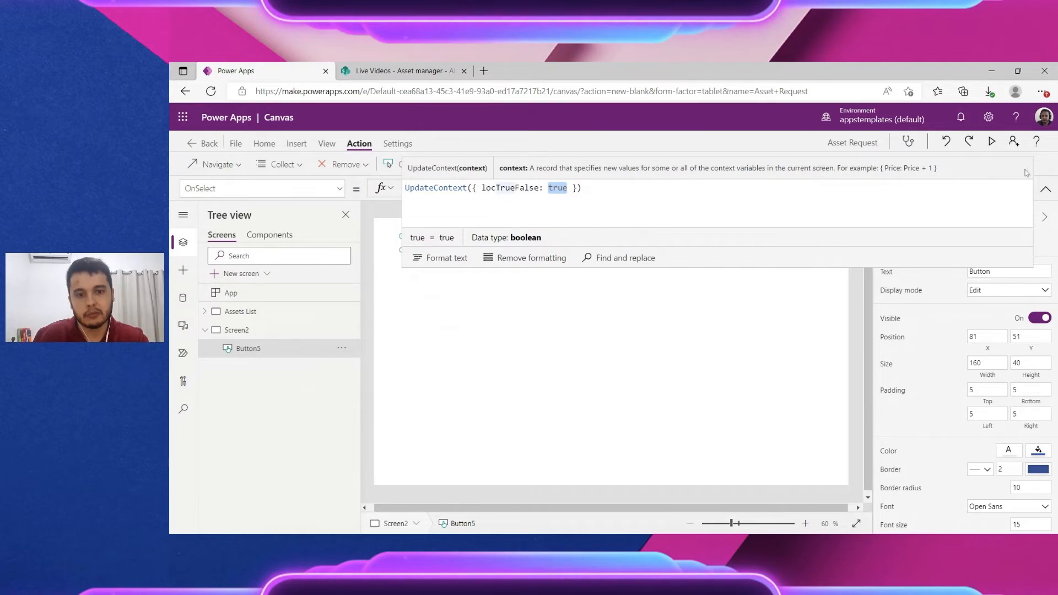
pyautogui.click(1046, 188)
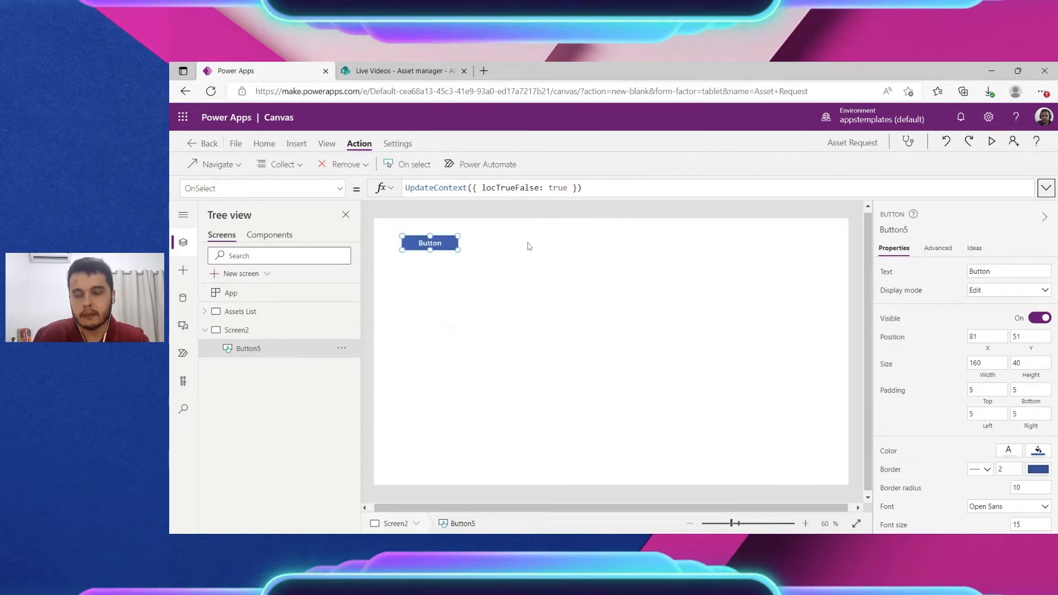
# Step: Insert a text label on Screen2 and place it below the button at X 105, Y 180
pyautogui.click(539, 188)
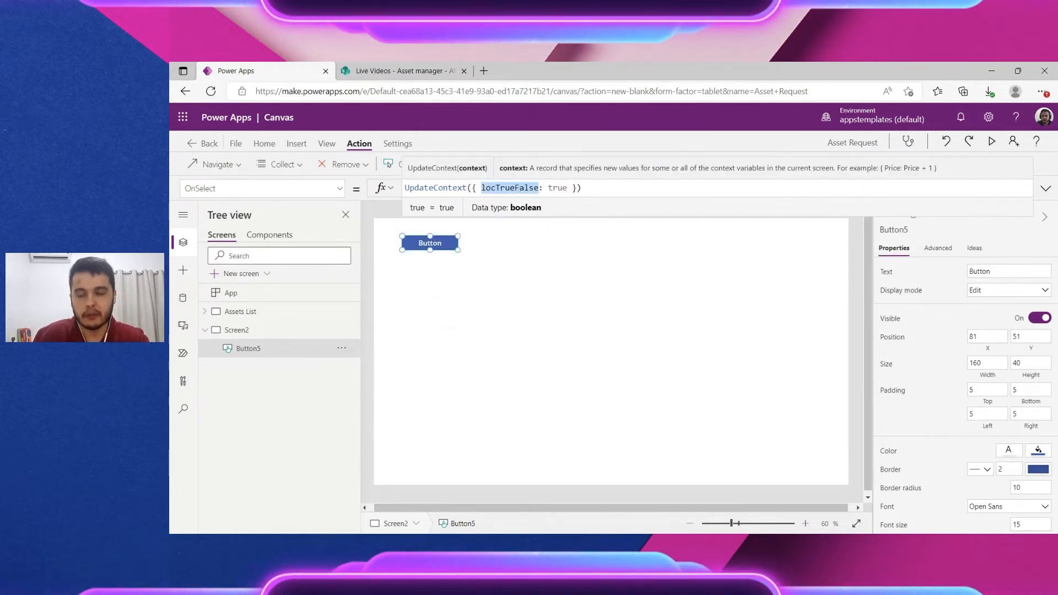
pyautogui.click(520, 231)
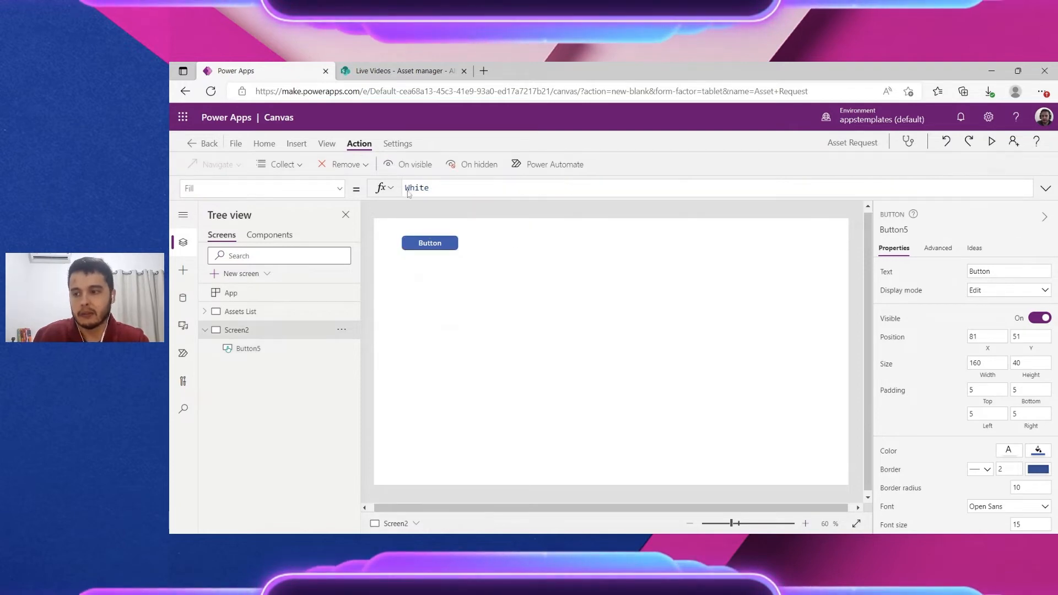
pyautogui.click(298, 145)
pyautogui.click(291, 165)
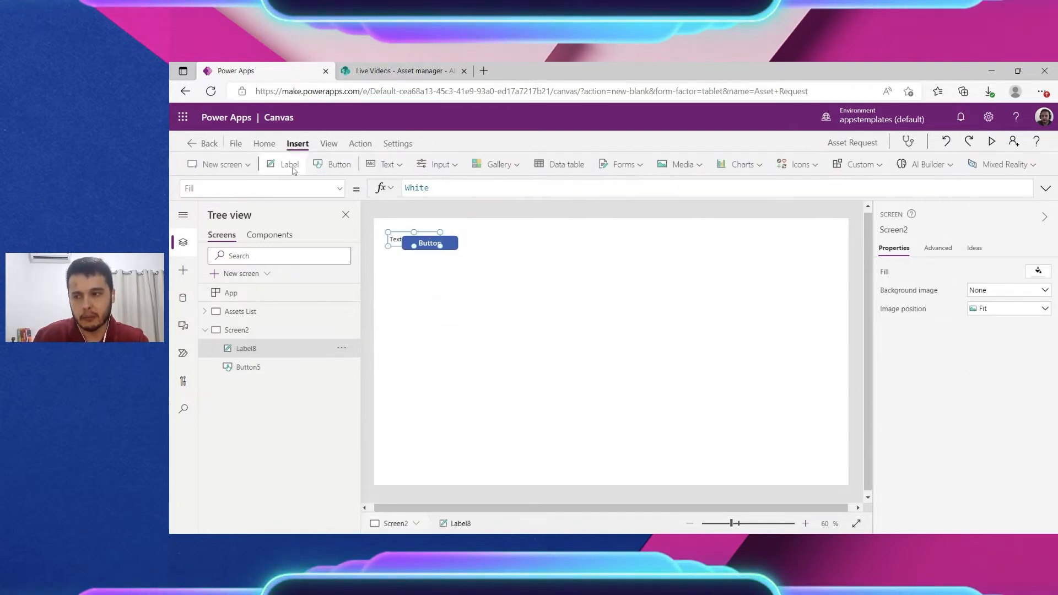
pyautogui.moveTo(416, 237); pyautogui.dragTo(440, 286)
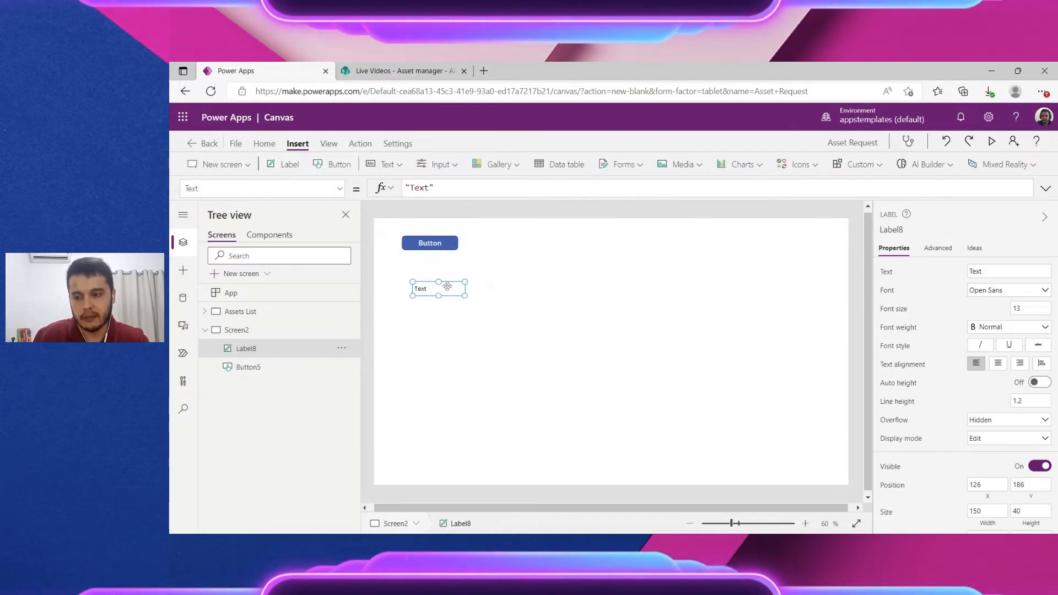
# Step: Set the label's Text formula to locTrueFalse and move the label closer to the button, to X 91, Y 158
pyautogui.moveTo(435, 188); pyautogui.dragTo(394, 191)
pyautogui.write('l')
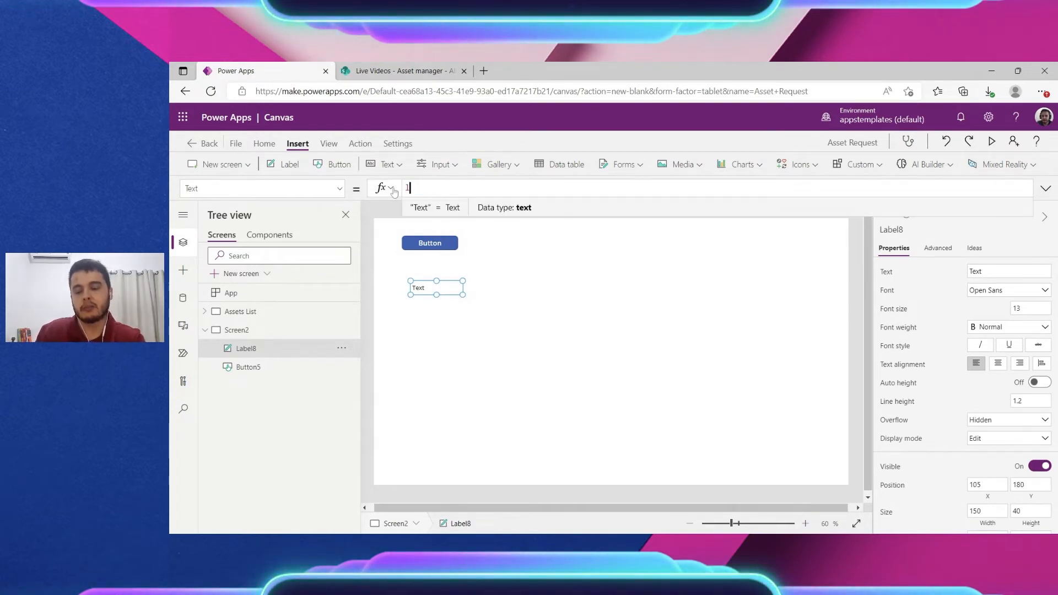
pyautogui.write('oc')
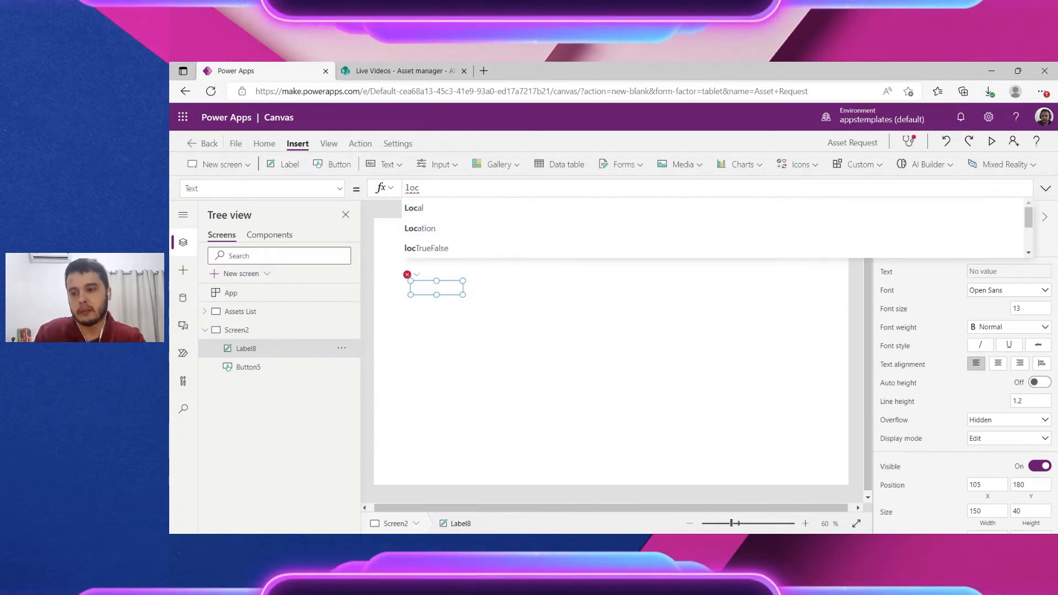
pyautogui.write('t')
pyautogui.press('Tab')
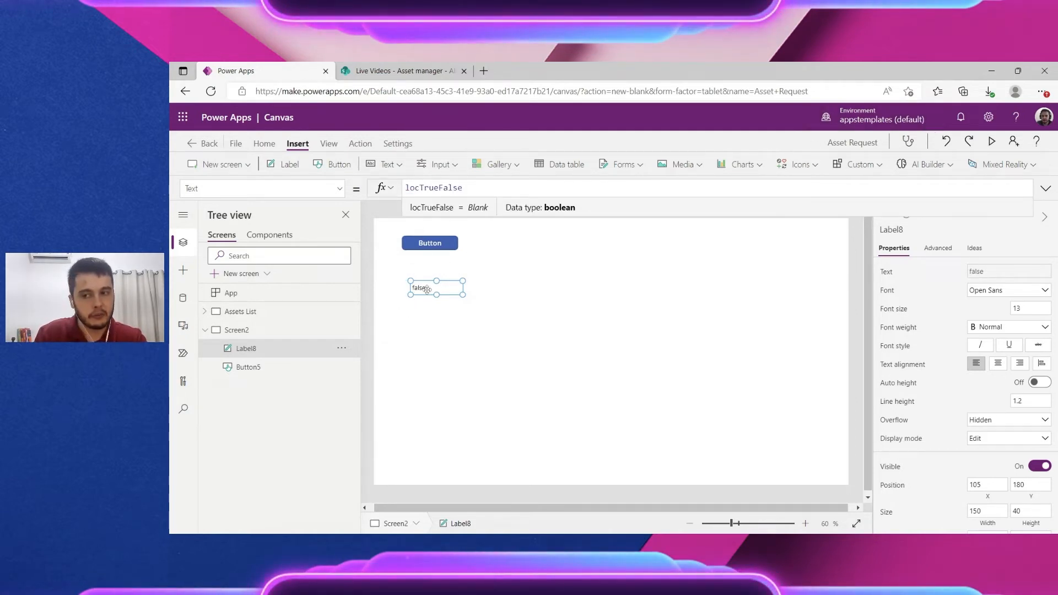
pyautogui.moveTo(426, 289); pyautogui.dragTo(423, 282)
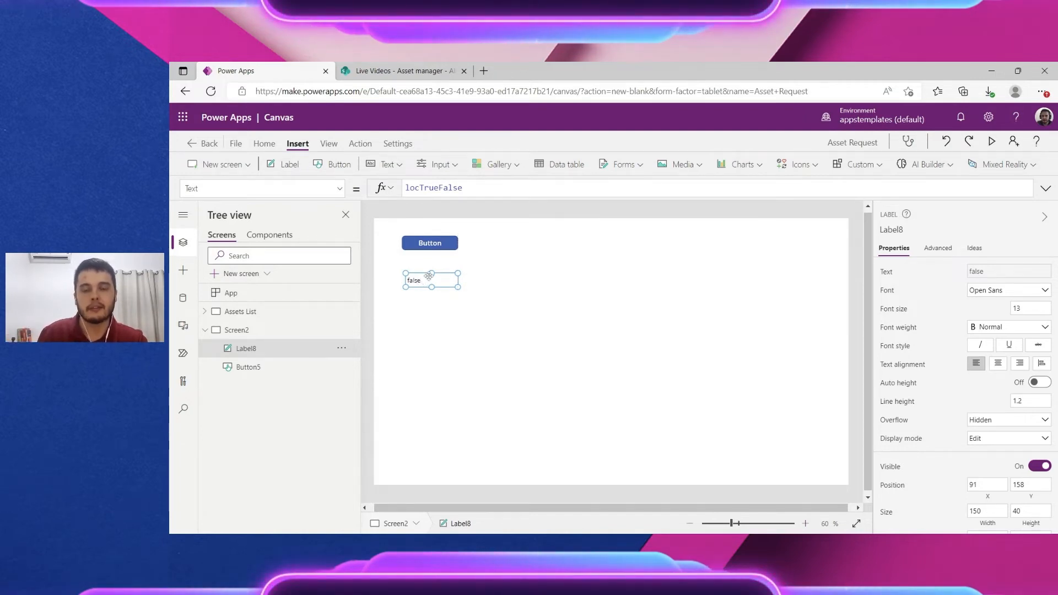
# Step: Preview the app, try the button to check the label's value, and close the preview
pyautogui.press('F5')
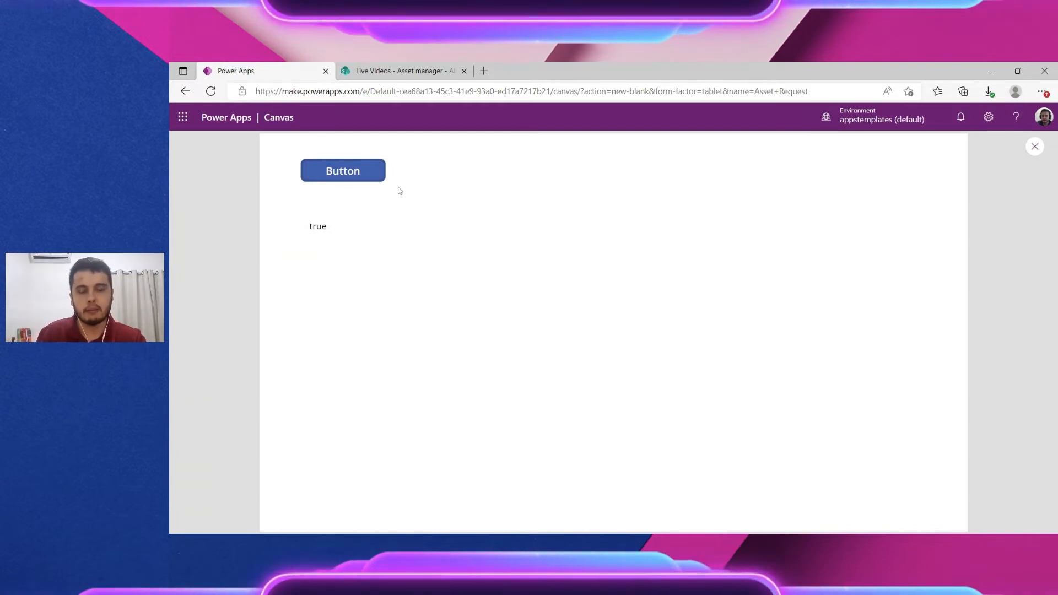
pyautogui.click(361, 173)
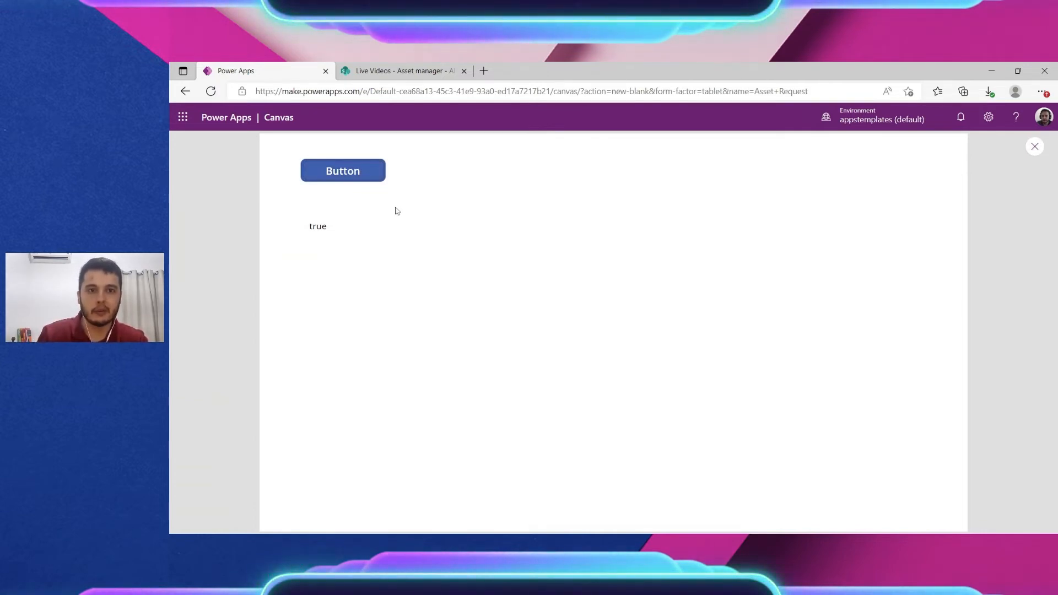
pyautogui.click(1035, 147)
# Step: Duplicate the button and place the copy beside the original at X 287, Y 51
pyautogui.click(450, 238)
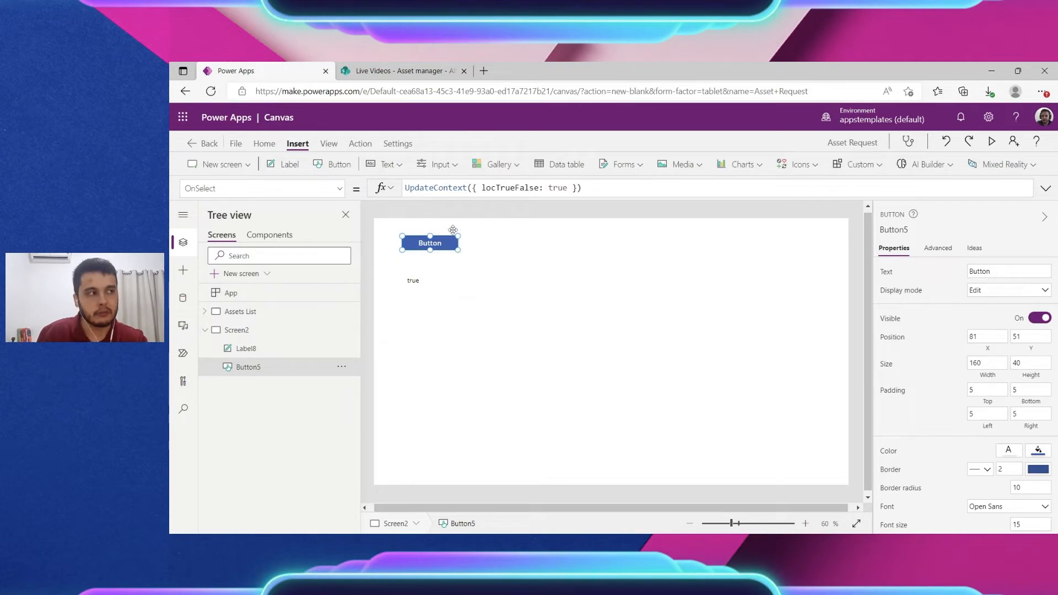
pyautogui.hotkey('ctrl', 'c')
pyautogui.hotkey('ctrl', 'v')
pyautogui.moveTo(444, 243); pyautogui.dragTo(515, 244)
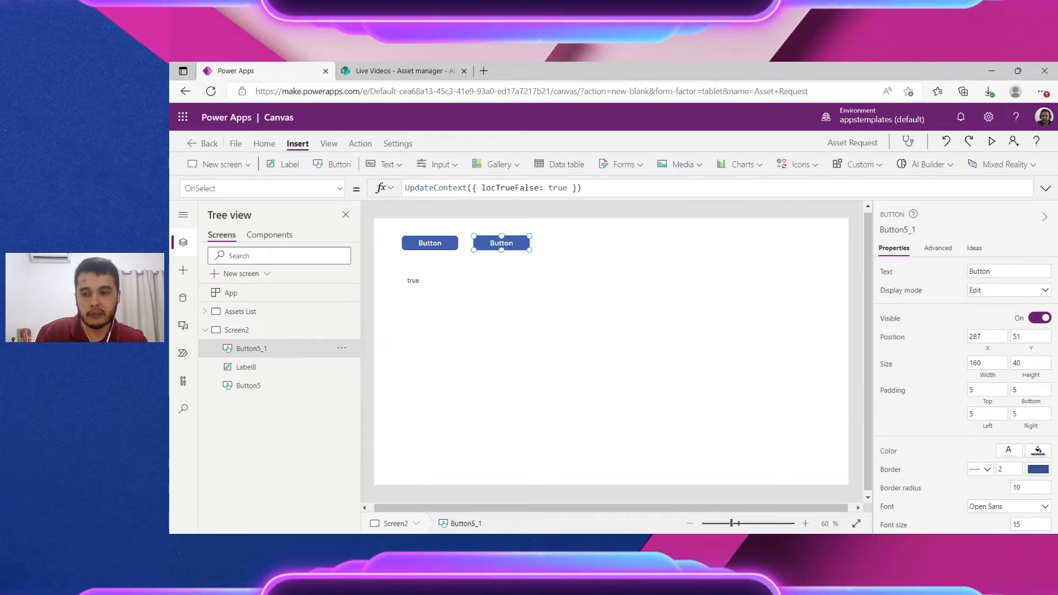
# Step: Change the copied button's OnSelect formula to UpdateContext({ locTrueFalse: false })
pyautogui.doubleClick(558, 188)
pyautogui.write('false')
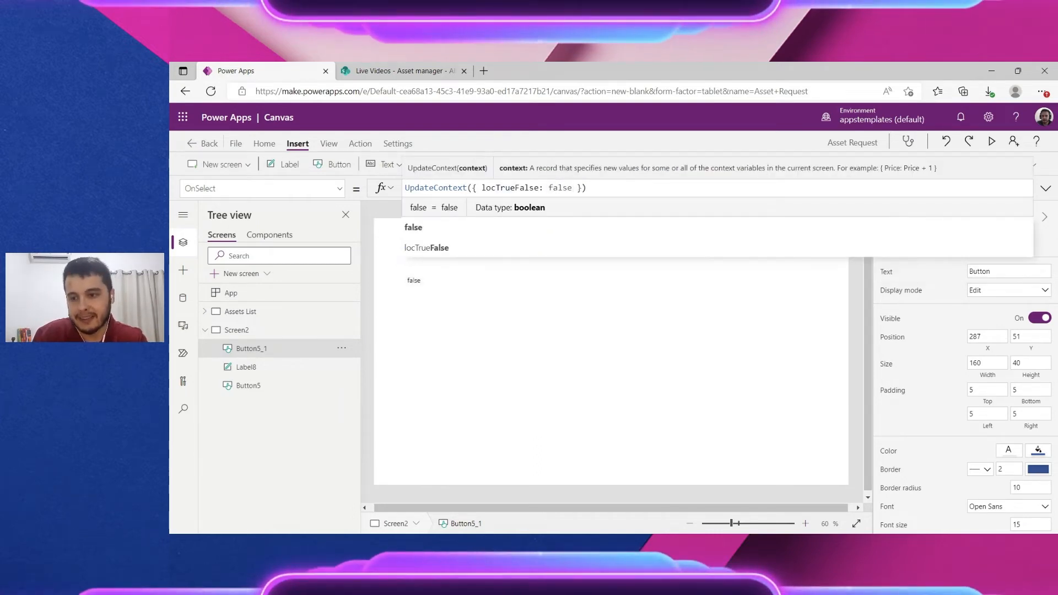
pyautogui.moveTo(482, 188); pyautogui.dragTo(548, 188)
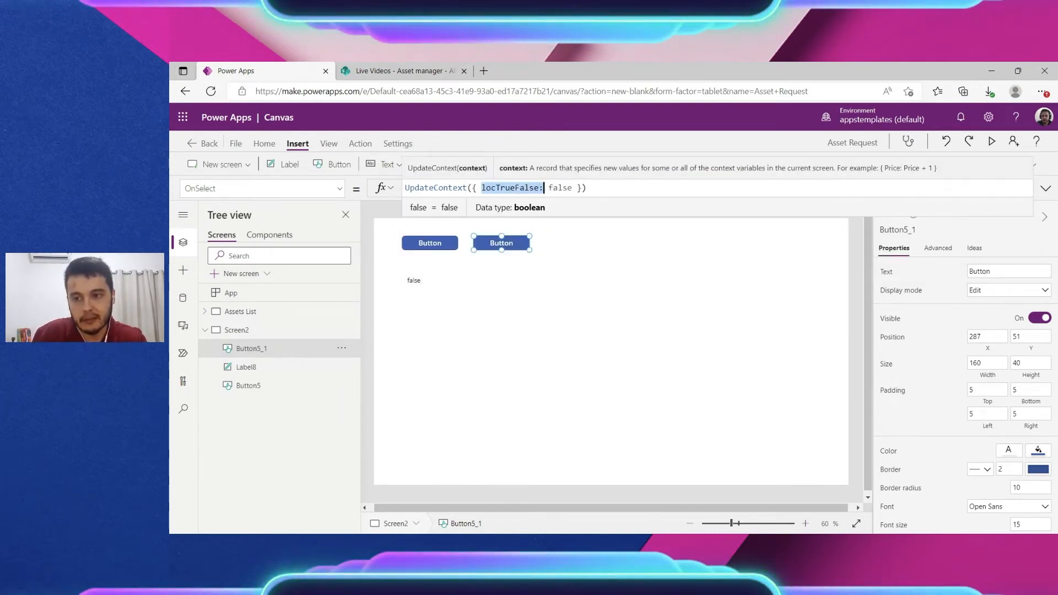
# Step: Move the label up beneath the first button to X 91, Y 143 and check its locTrueFalse formula
pyautogui.click(409, 287)
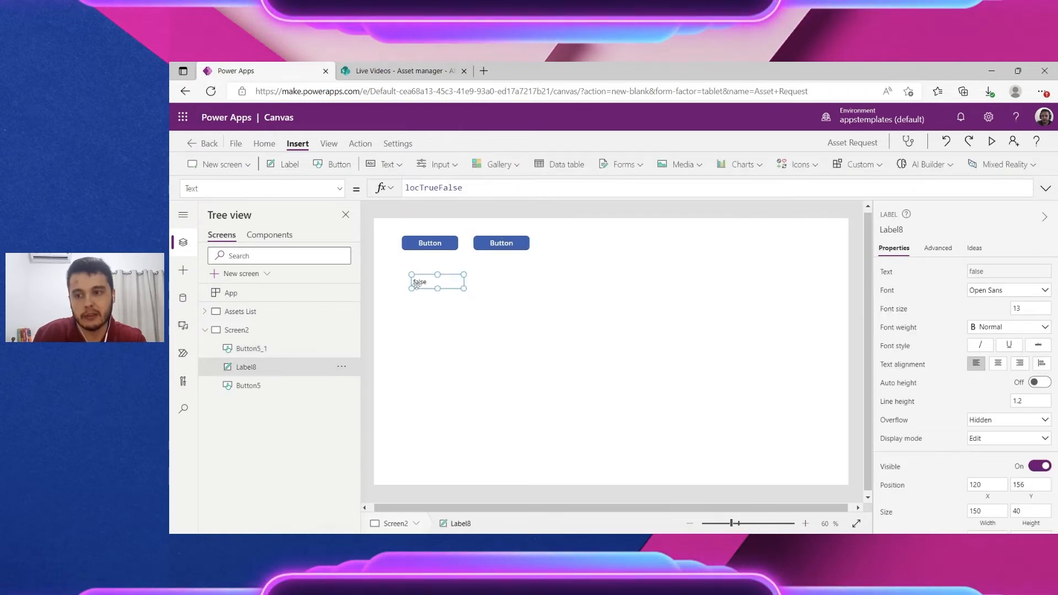
pyautogui.moveTo(409, 288); pyautogui.dragTo(419, 280)
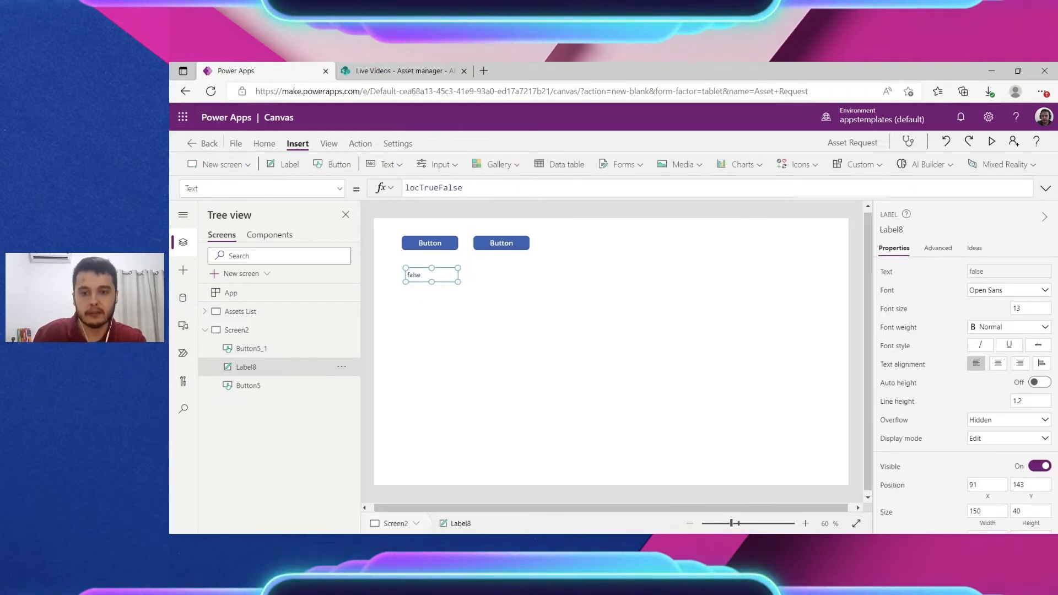
pyautogui.moveTo(463, 188); pyautogui.dragTo(403, 188)
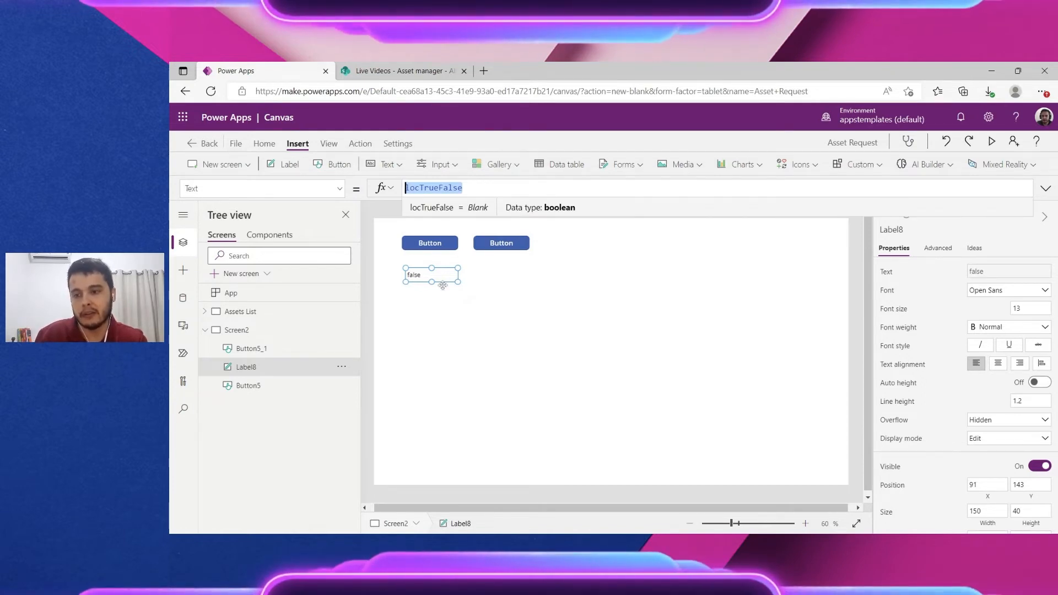
pyautogui.click(440, 280)
# Step: Preview the app, alternate between the two buttons to test switching locTrueFalse, and close the preview
pyautogui.click(991, 141)
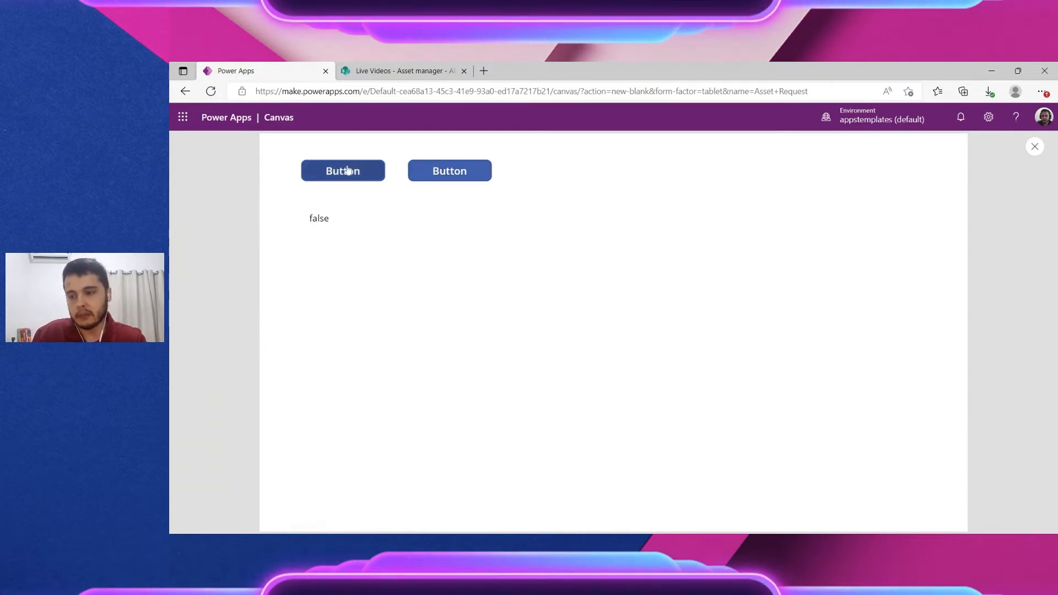
pyautogui.click(348, 177)
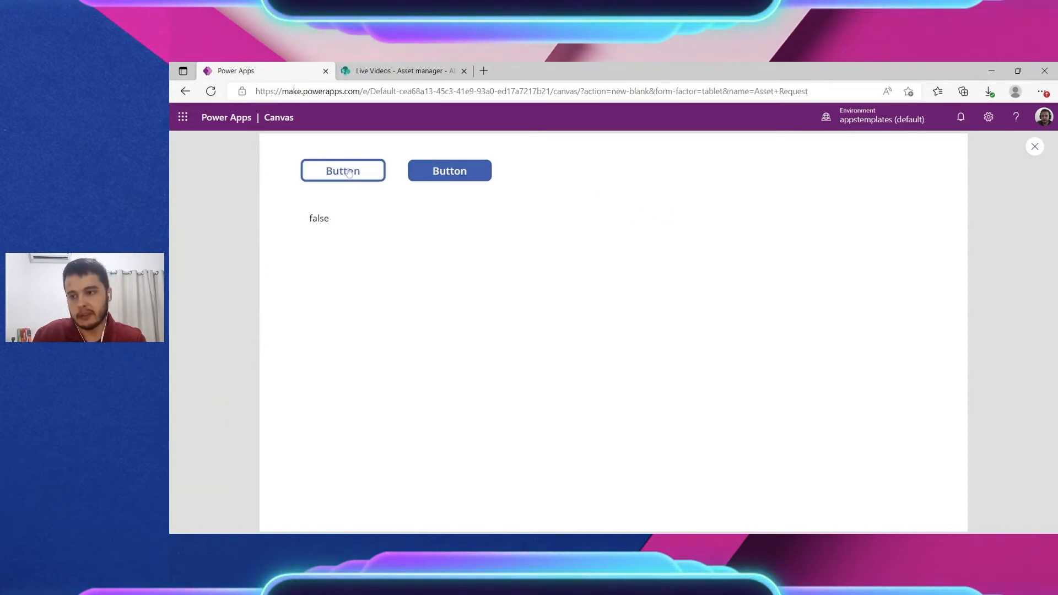
pyautogui.click(469, 175)
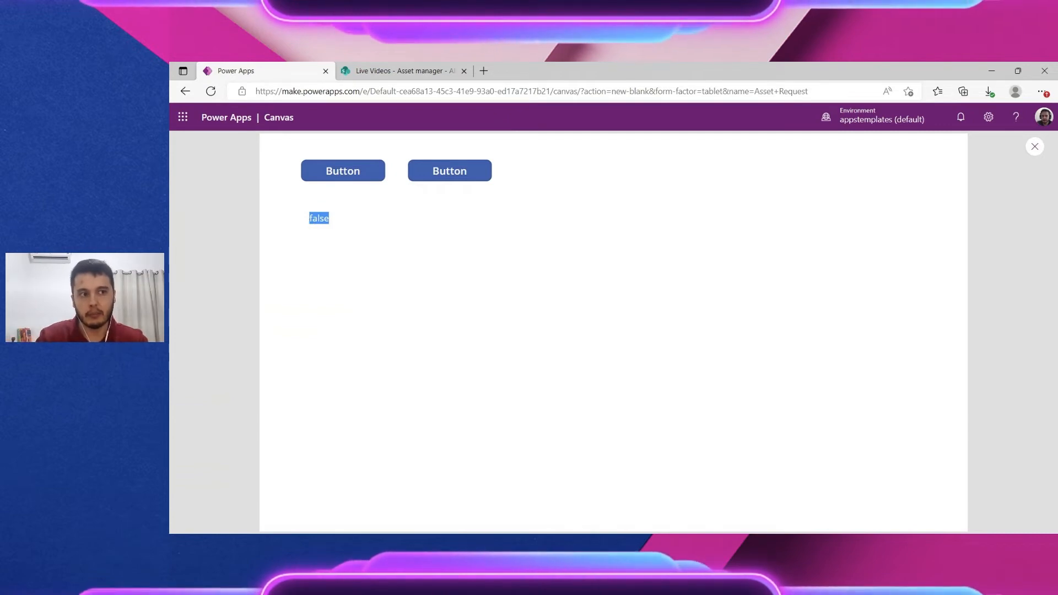
pyautogui.click(439, 179)
pyautogui.click(350, 173)
pyautogui.click(451, 179)
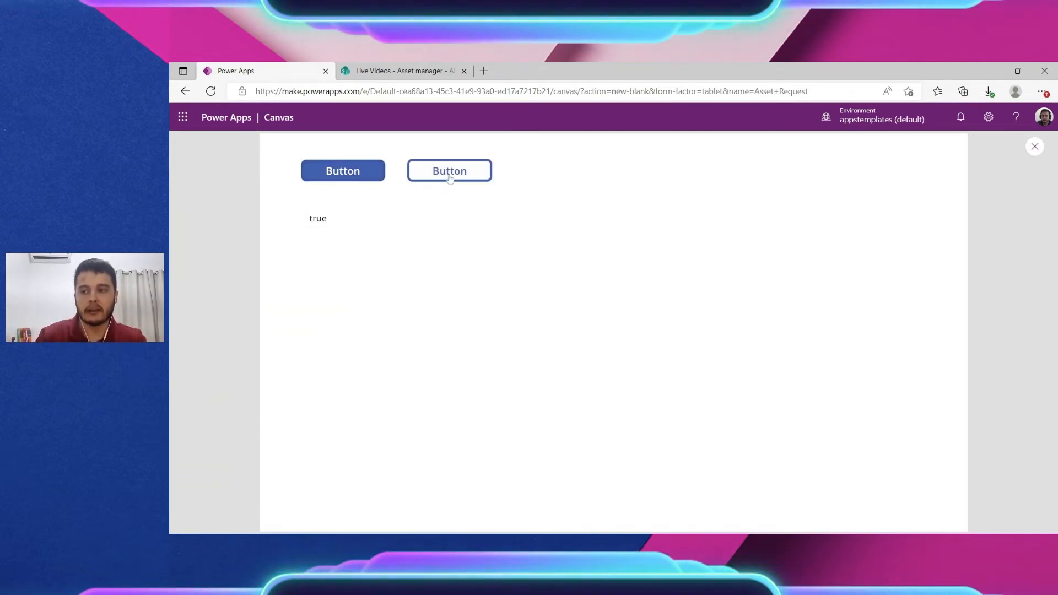
pyautogui.click(373, 176)
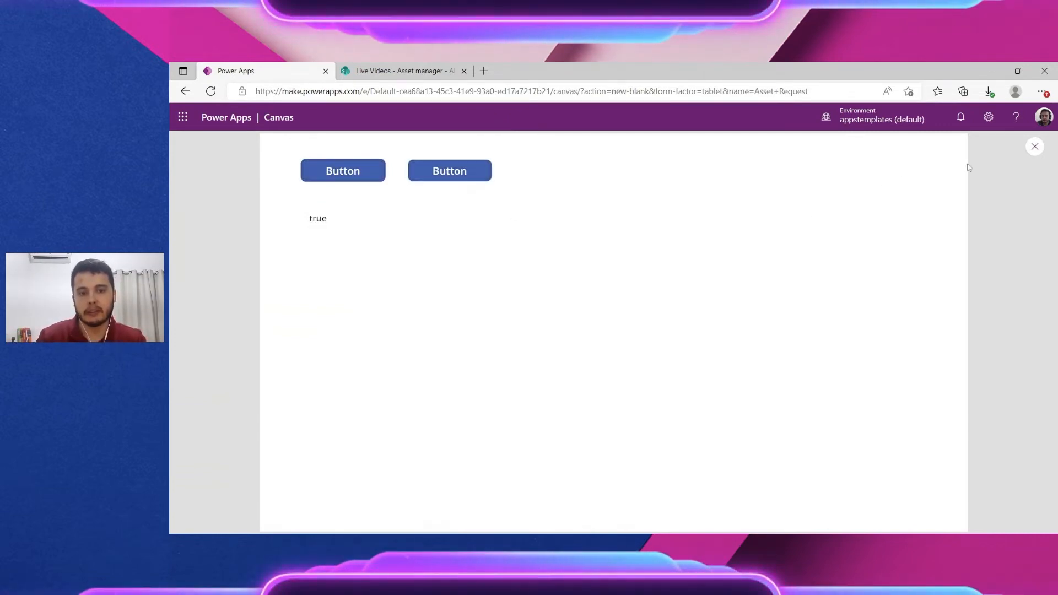
pyautogui.click(1036, 147)
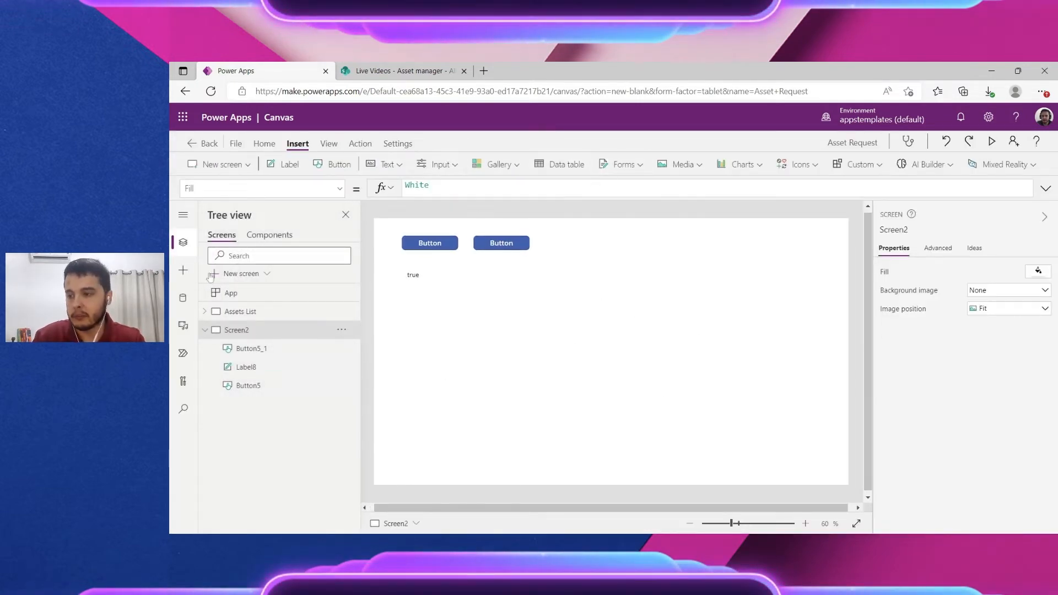
# Step: Insert a rectangle below the buttons on Screen2, sized about 751 by 303 at about X 333, Y 258
pyautogui.click(191, 277)
pyautogui.scroll(-6, 303, 366)
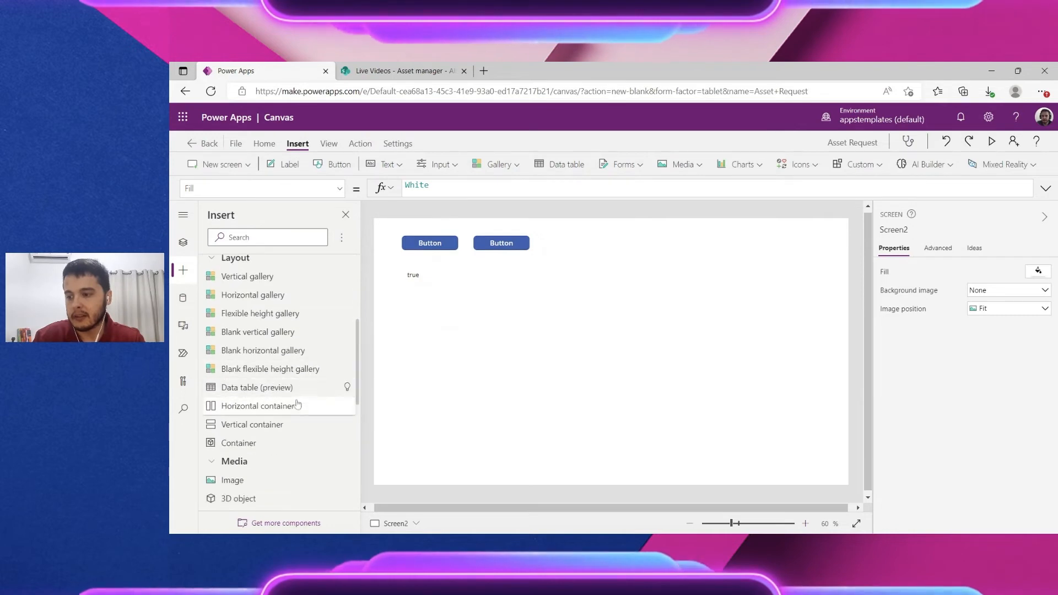
pyautogui.scroll(-4, 306, 458)
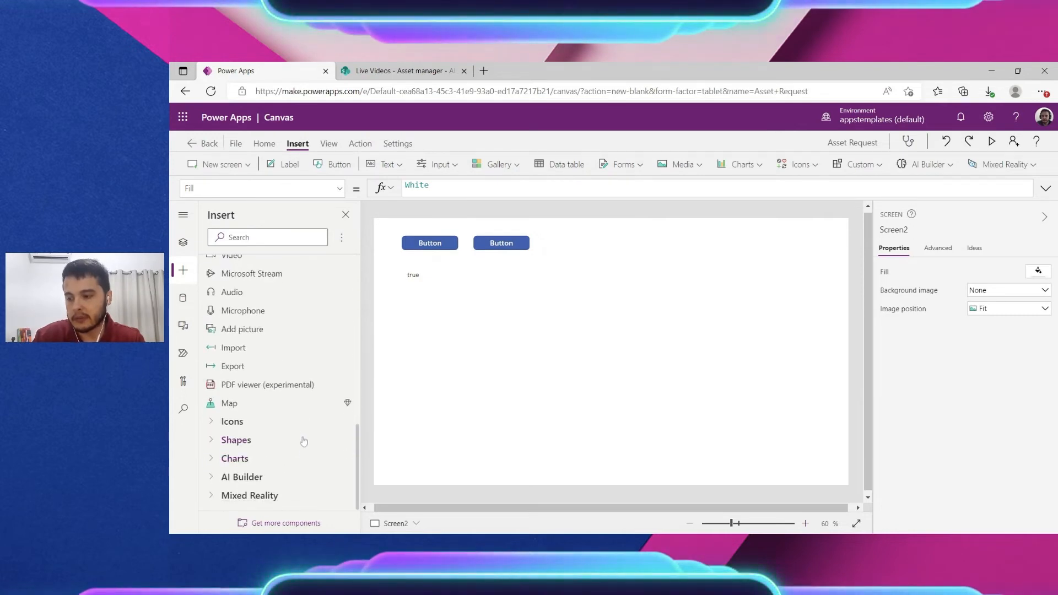
pyautogui.scroll(3, 287, 414)
pyautogui.scroll(7, 271, 384)
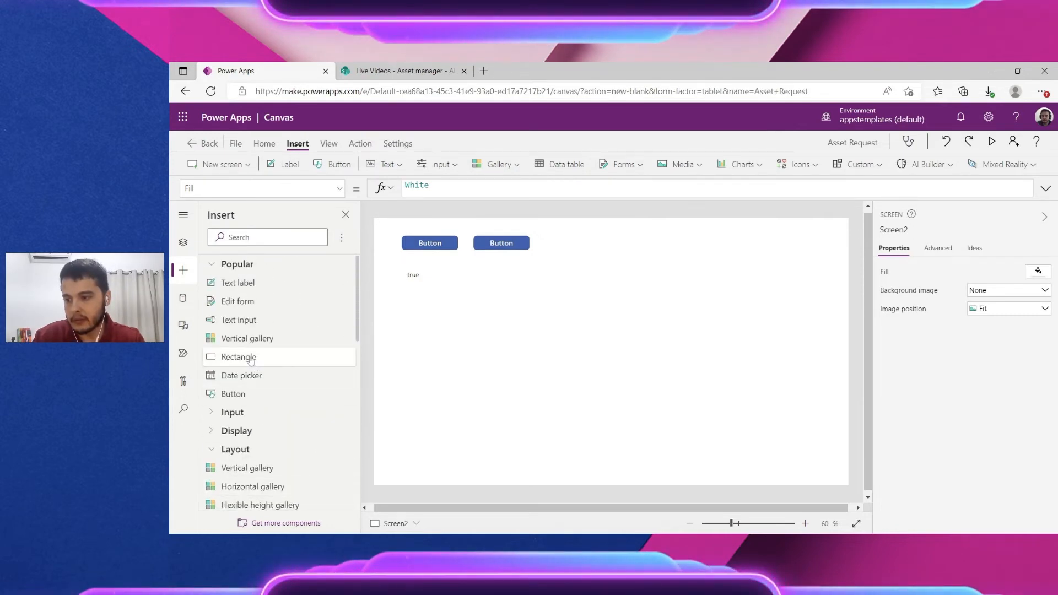
pyautogui.click(251, 358)
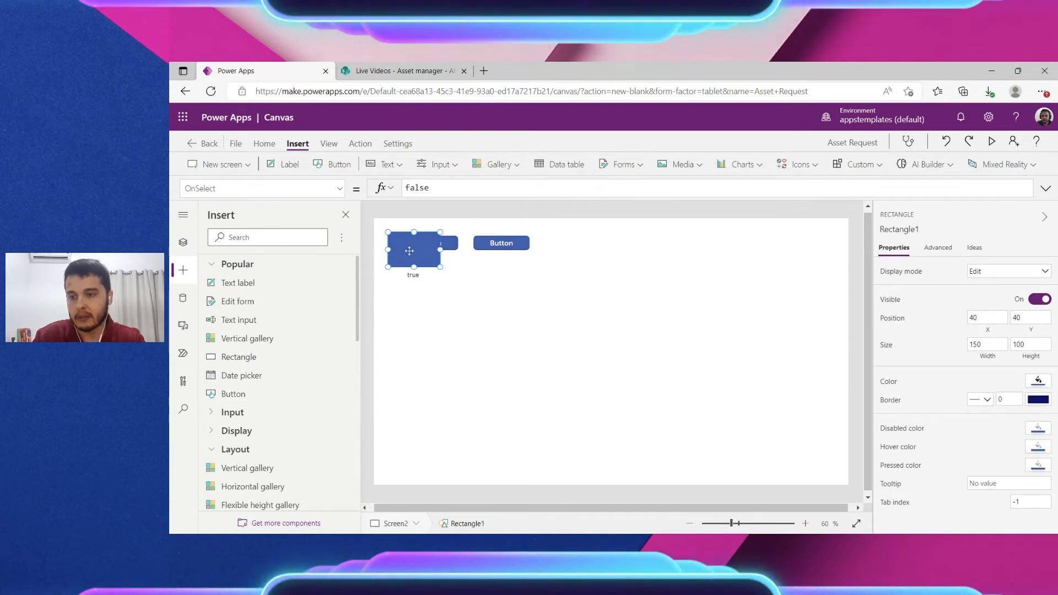
pyautogui.moveTo(413, 259); pyautogui.dragTo(743, 402)
pyautogui.moveTo(668, 363)
pyautogui.mouseDown()
pyautogui.moveTo(656, 381)
pyautogui.moveTo(676, 375)
pyautogui.mouseUp()
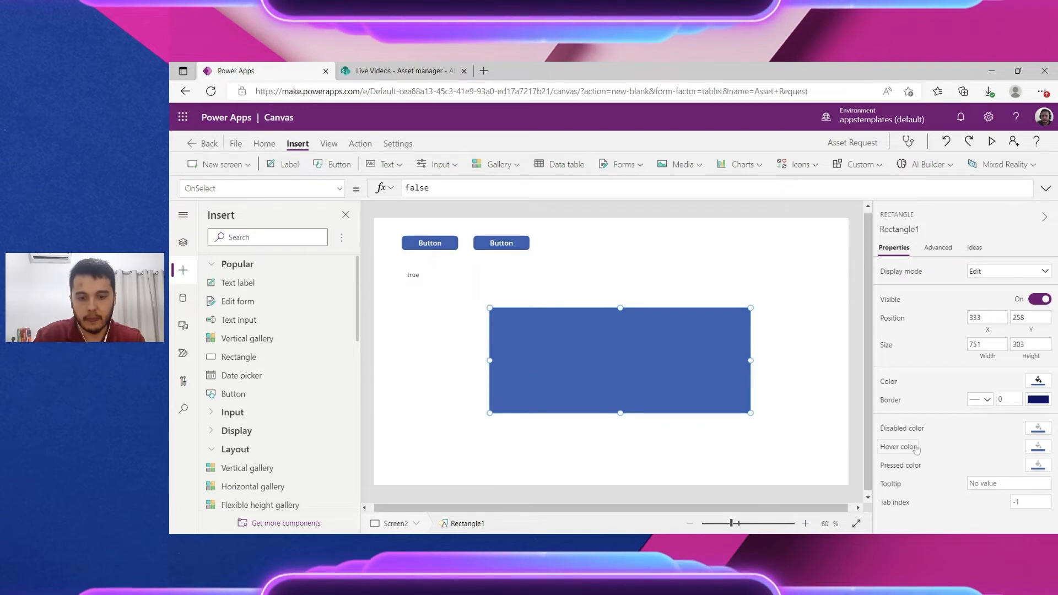
# Step: Set the rectangle's Visible property to the locTrueFalse variable
pyautogui.click(891, 299)
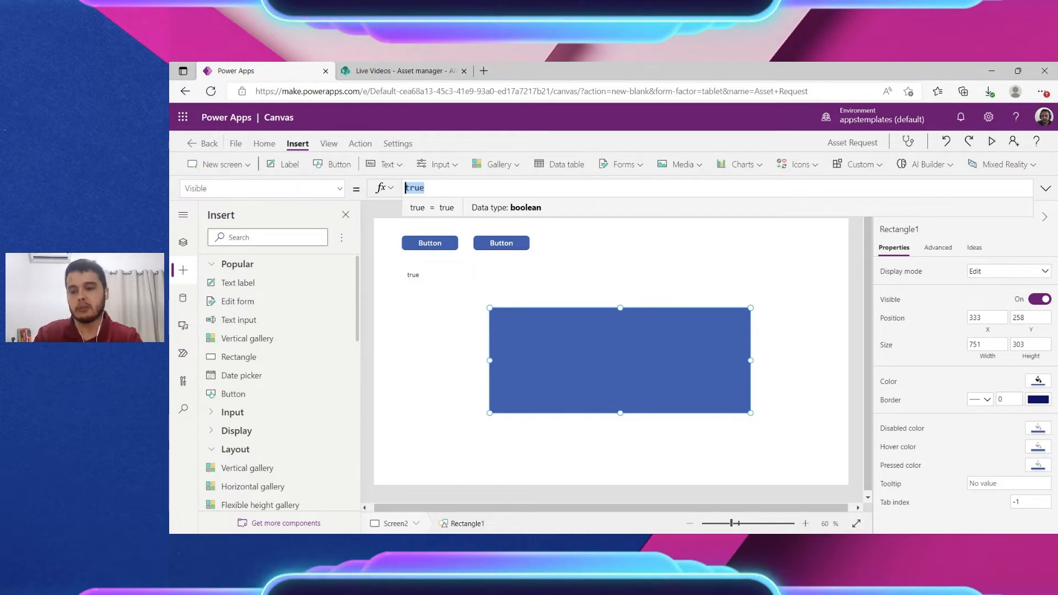
pyautogui.write('TrueFalse')
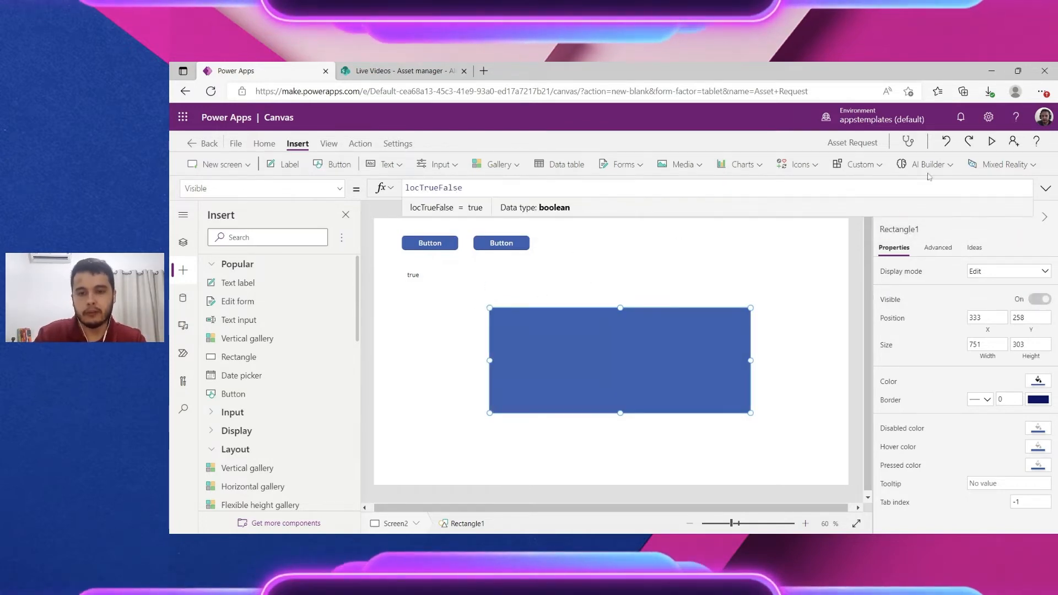
# Step: Preview the app and alternate between the two buttons to test showing and hiding the rectangle
pyautogui.press('F5')
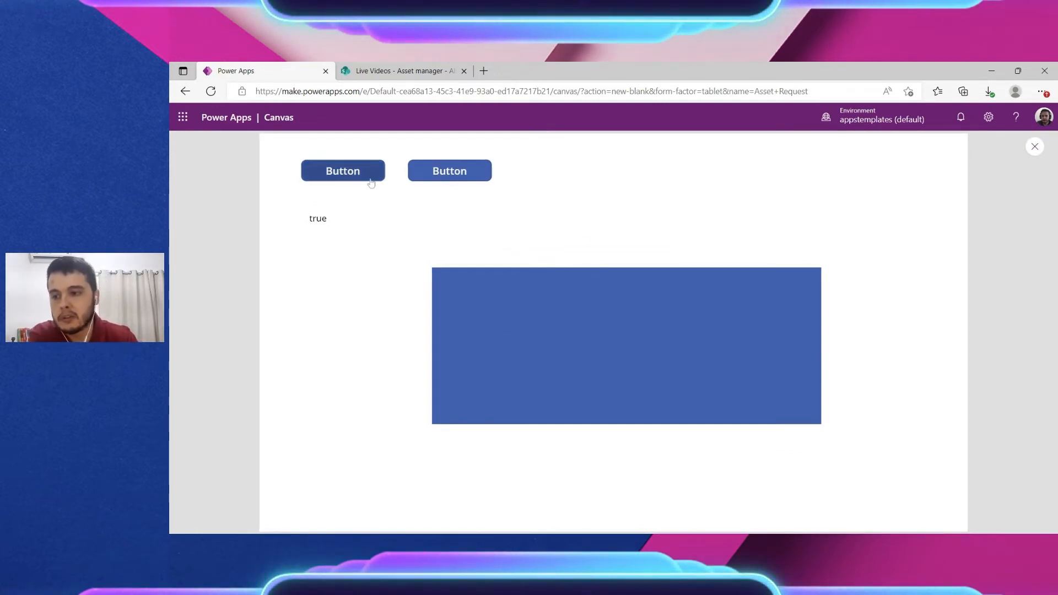
pyautogui.click(328, 172)
pyautogui.moveTo(312, 219); pyautogui.dragTo(328, 219)
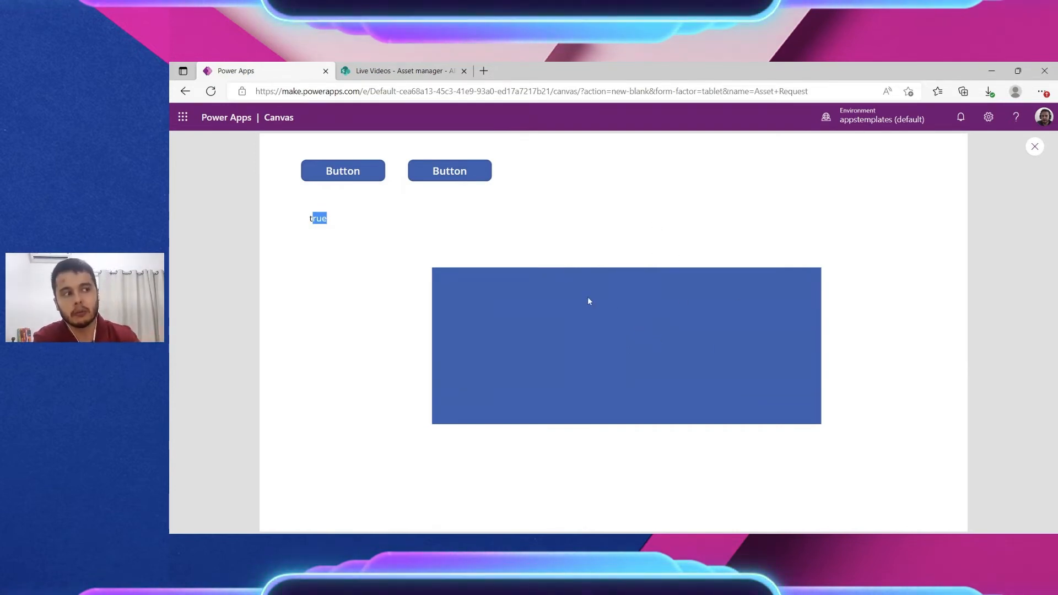
pyautogui.click(452, 176)
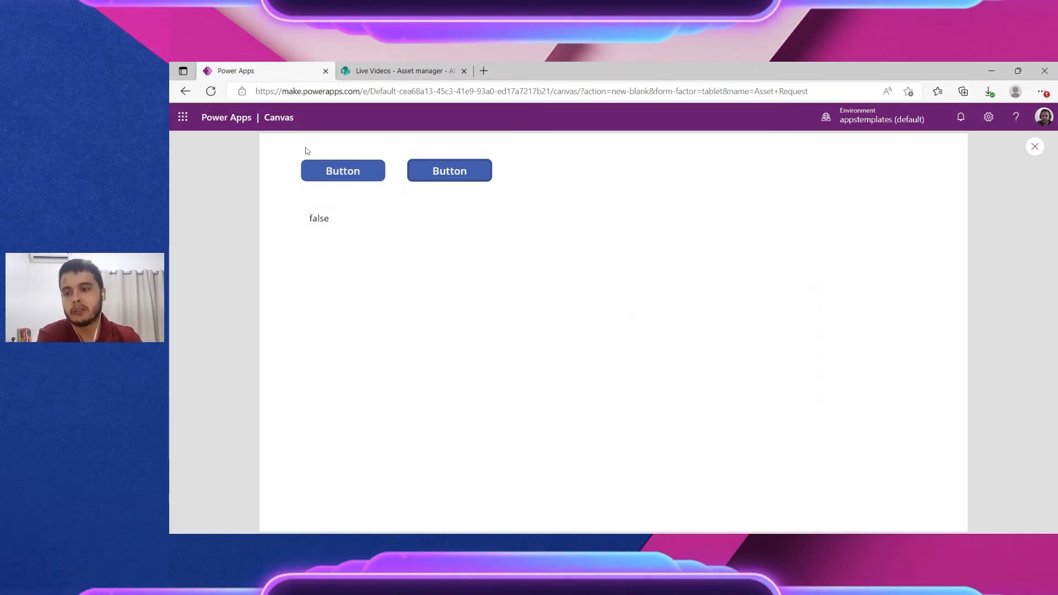
pyautogui.click(322, 171)
pyautogui.click(472, 172)
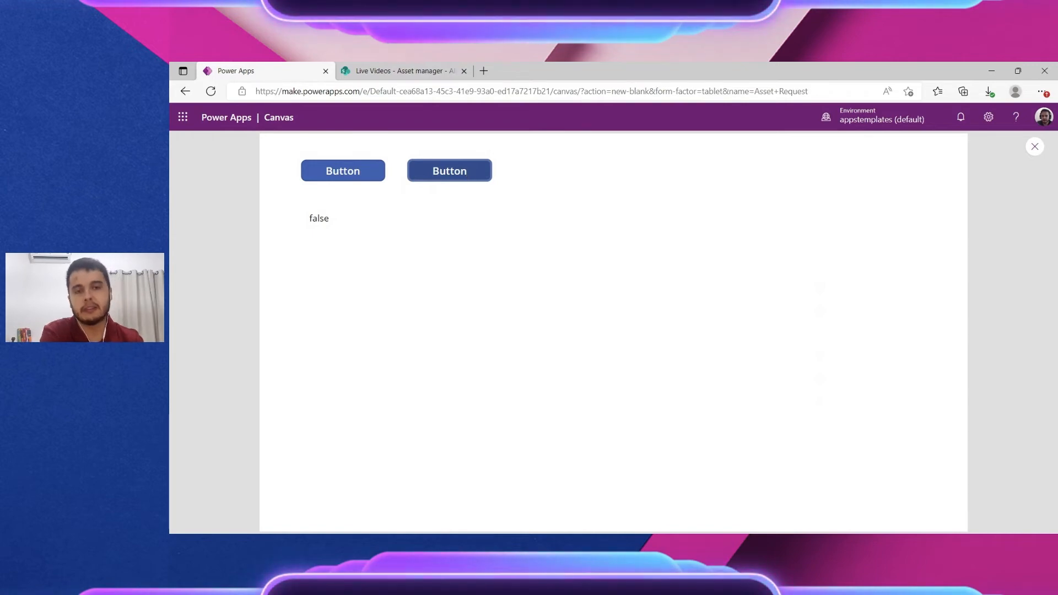
pyautogui.click(374, 171)
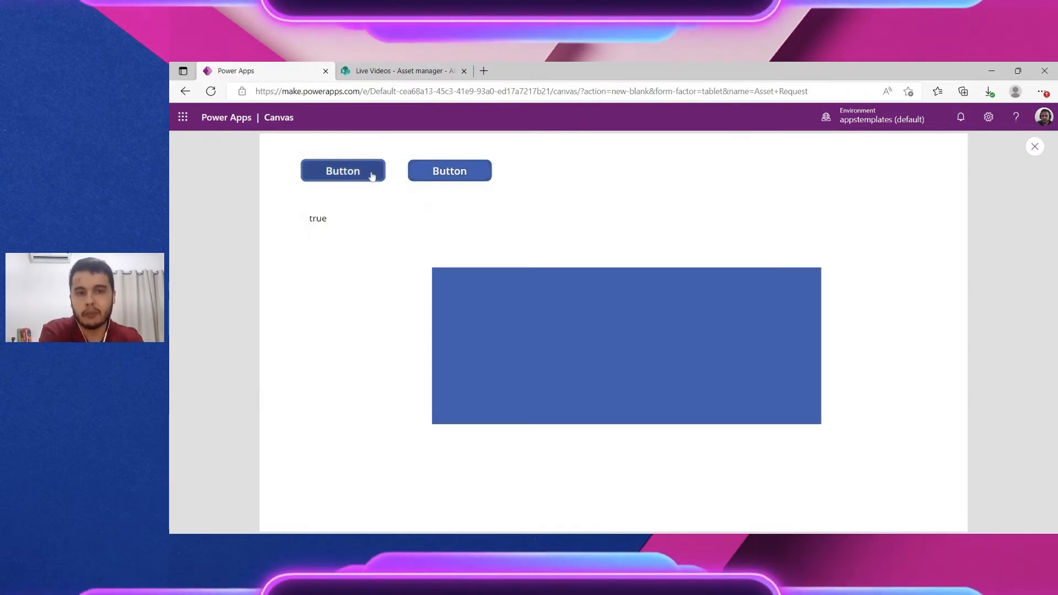
pyautogui.click(467, 175)
pyautogui.click(356, 175)
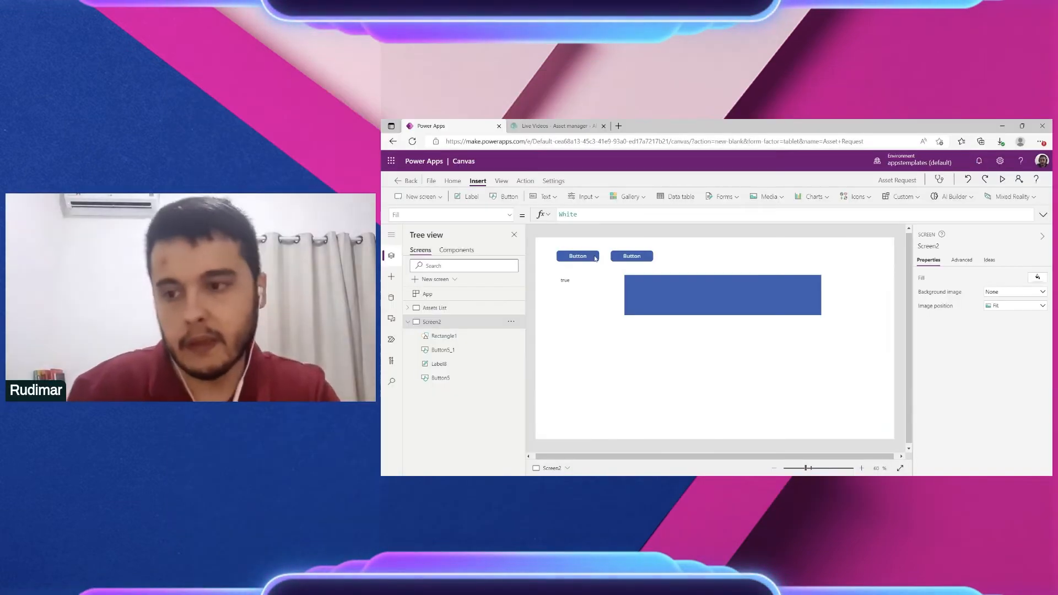
# Step: Review the buttons' OnSelect formulas and copy the first button's UpdateContext({ locTrueFalse: true }) formula
pyautogui.click(580, 256)
pyautogui.click(633, 257)
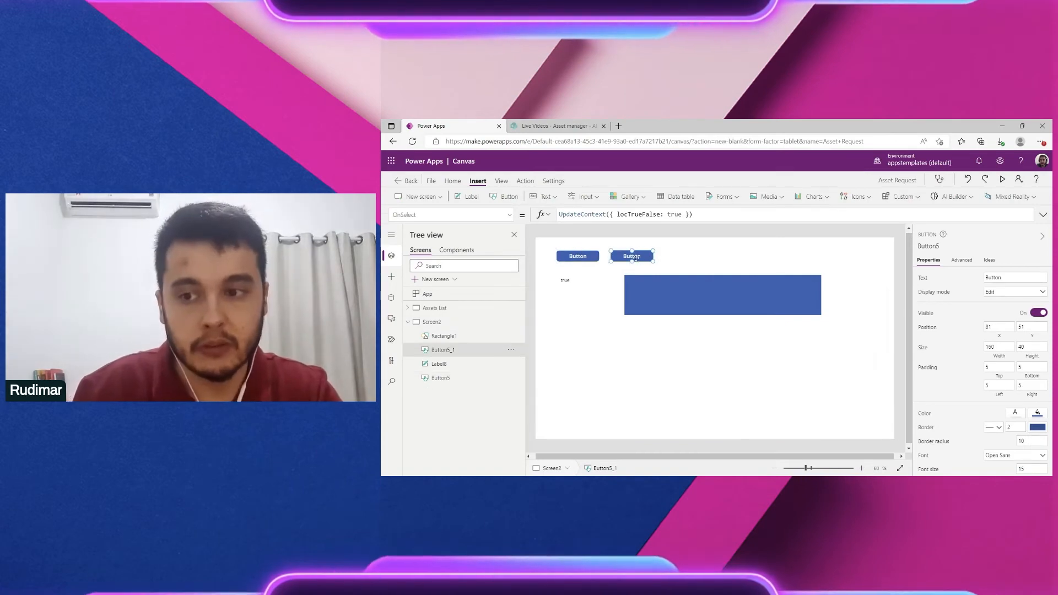
pyautogui.click(570, 257)
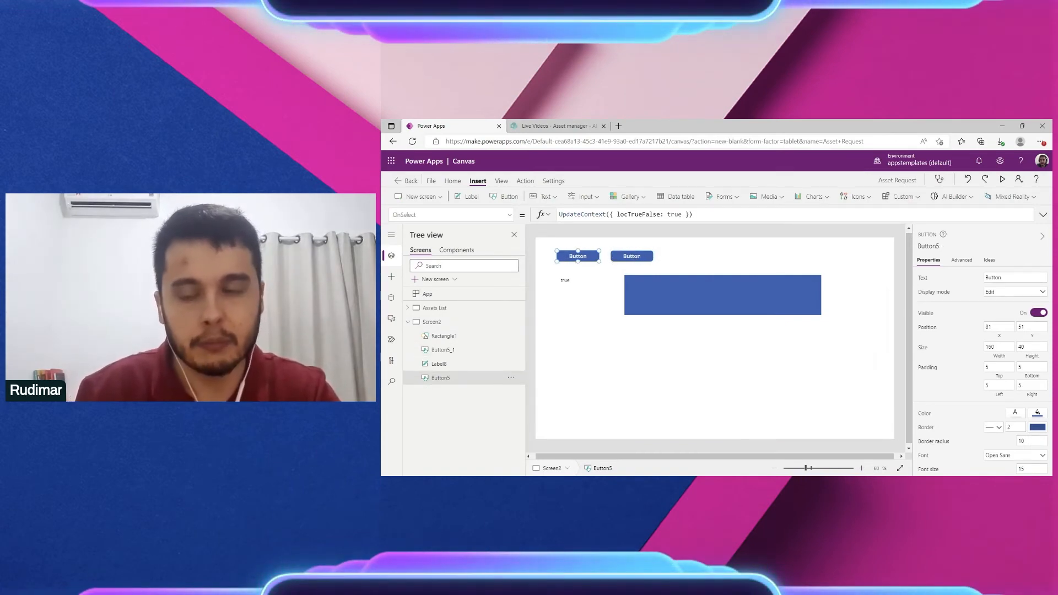
pyautogui.click(591, 215)
pyautogui.doubleClick(638, 215)
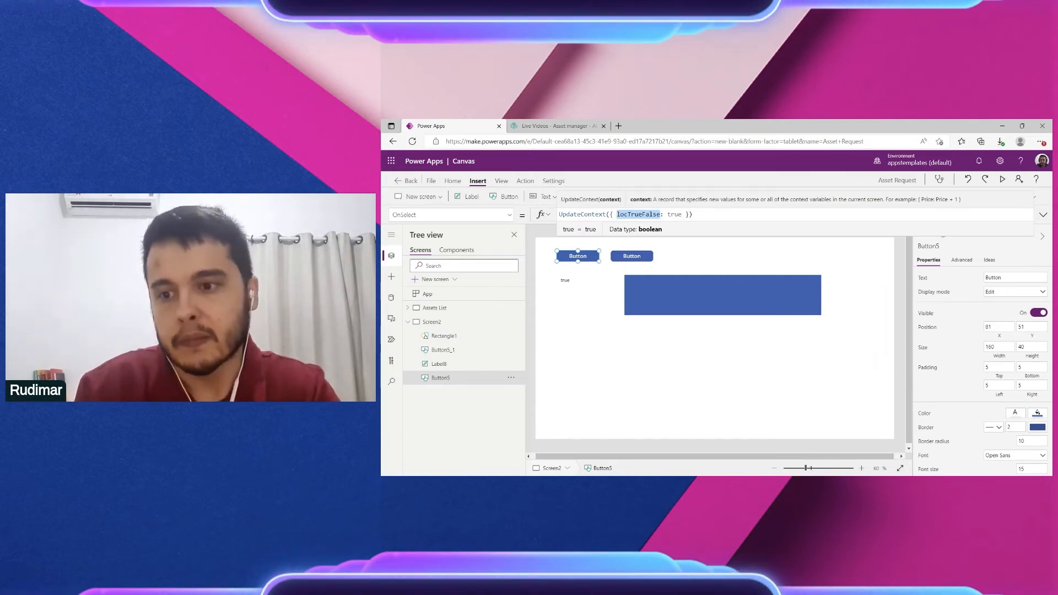
pyautogui.click(711, 215)
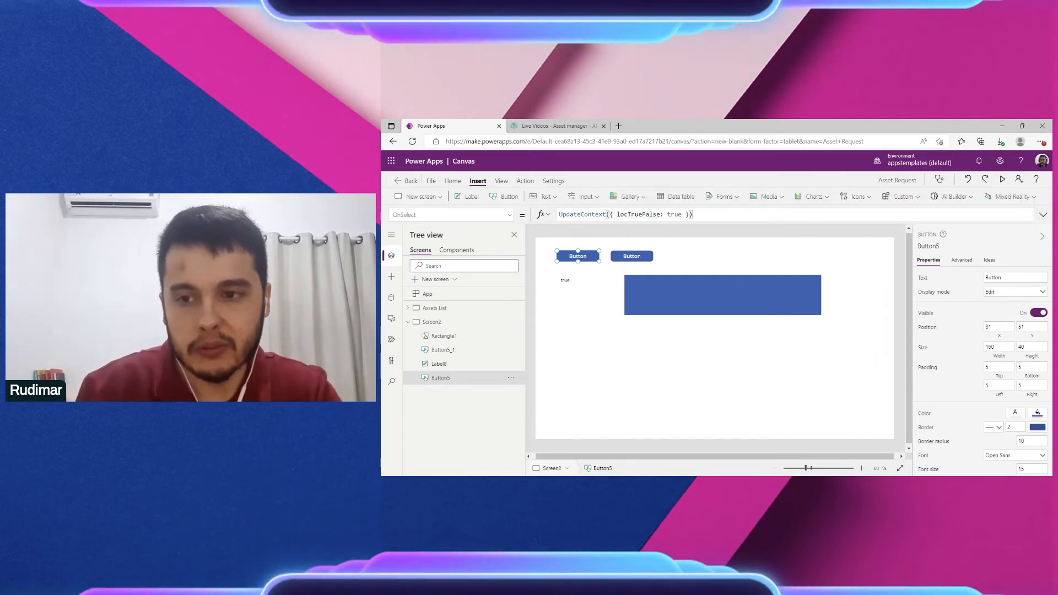
pyautogui.hotkey('shift', 'Home')
pyautogui.hotkey('ctrl', 'c')
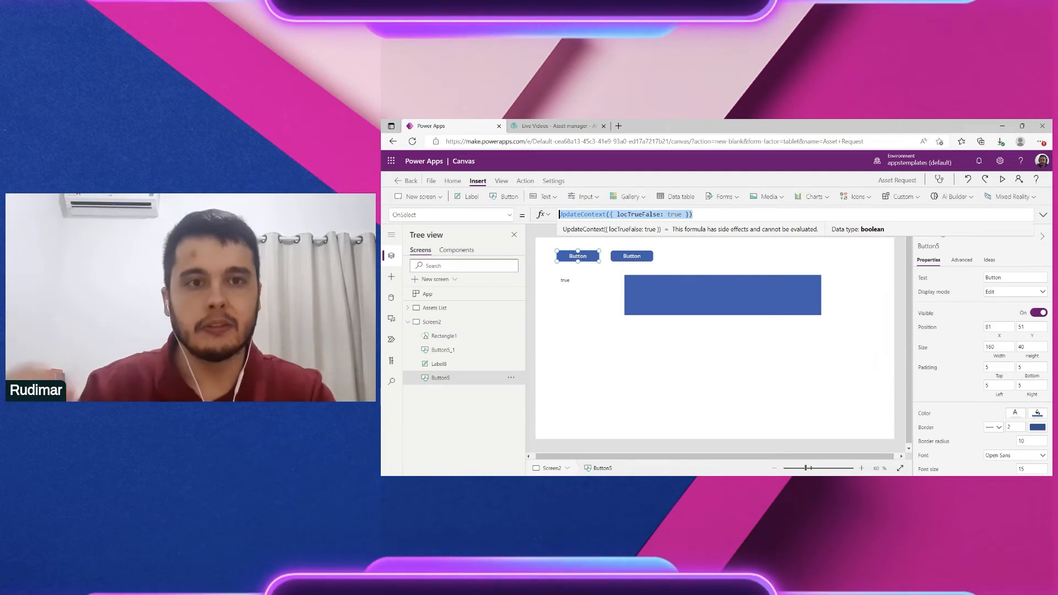
# Step: On the Assets List screen, replace the No button's OnSelect with the copied UpdateContext formula and set its value to false
pyautogui.click(484, 307)
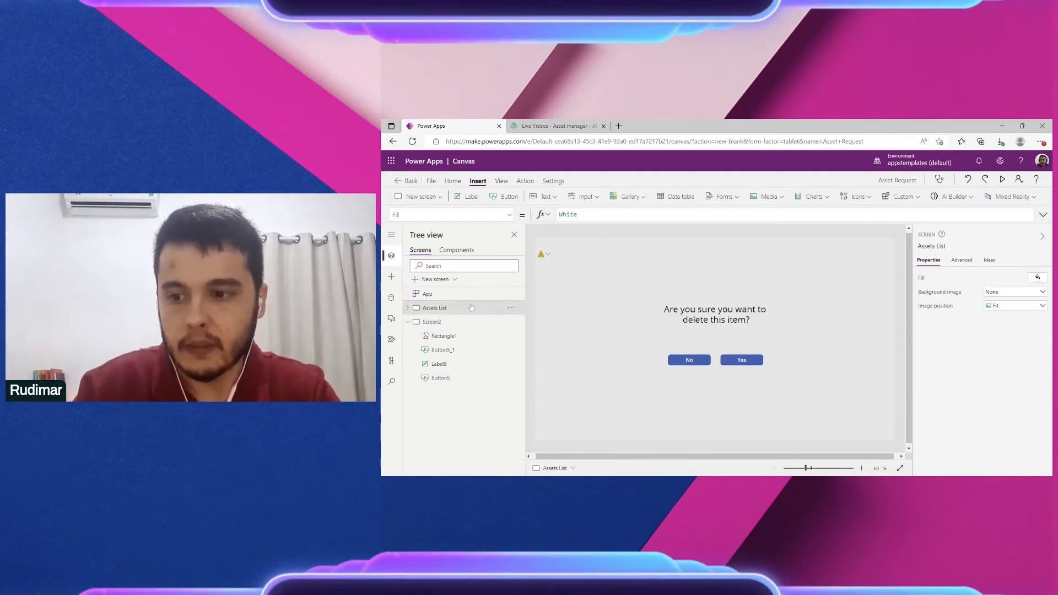
pyautogui.click(729, 320)
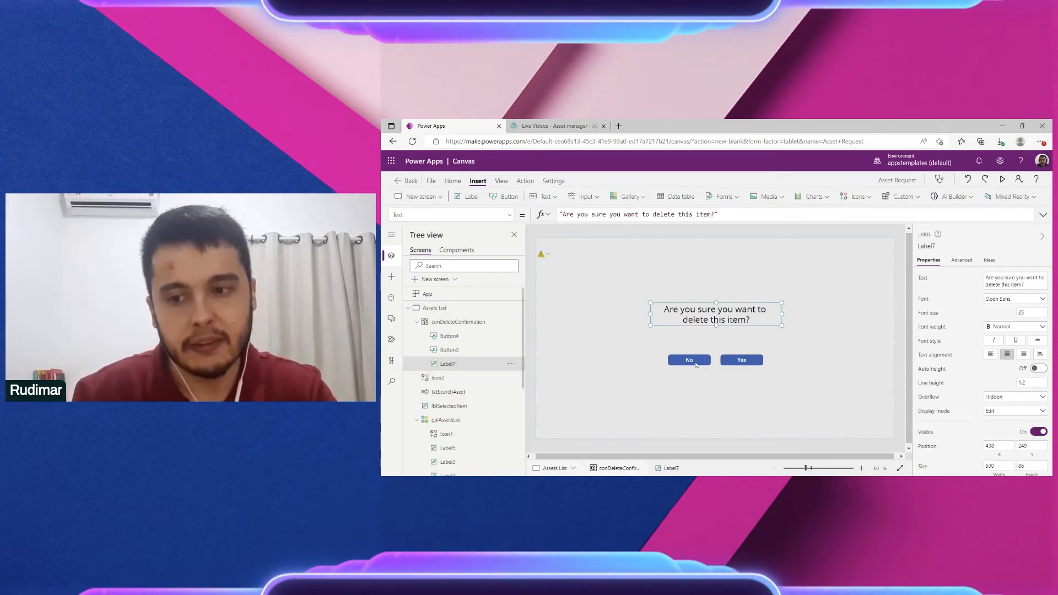
pyautogui.click(693, 359)
pyautogui.click(607, 216)
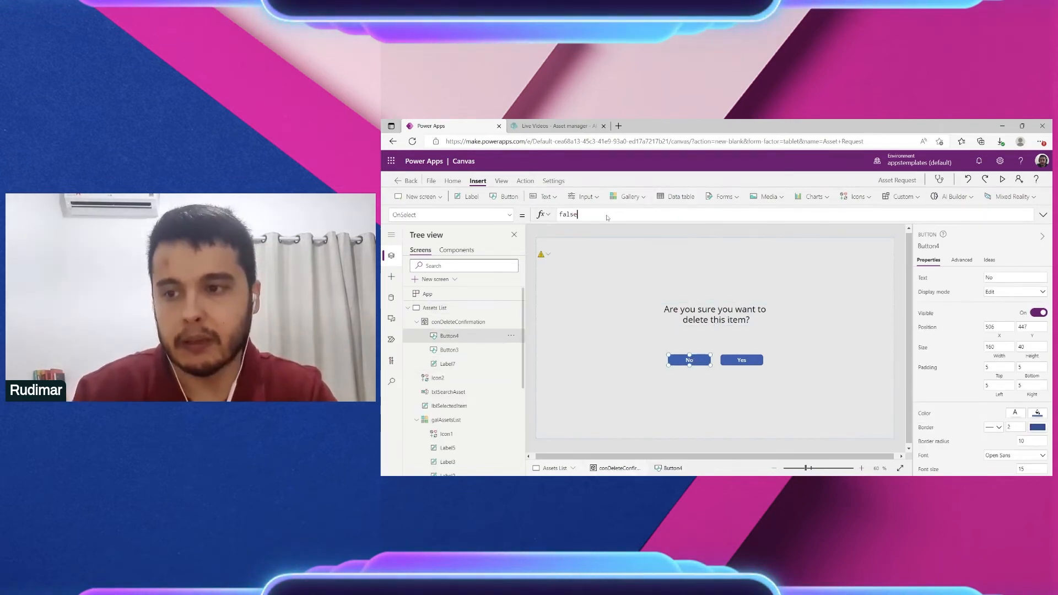
pyautogui.hotkey('ctrl', 'a')
pyautogui.hotkey('ctrl', 'v')
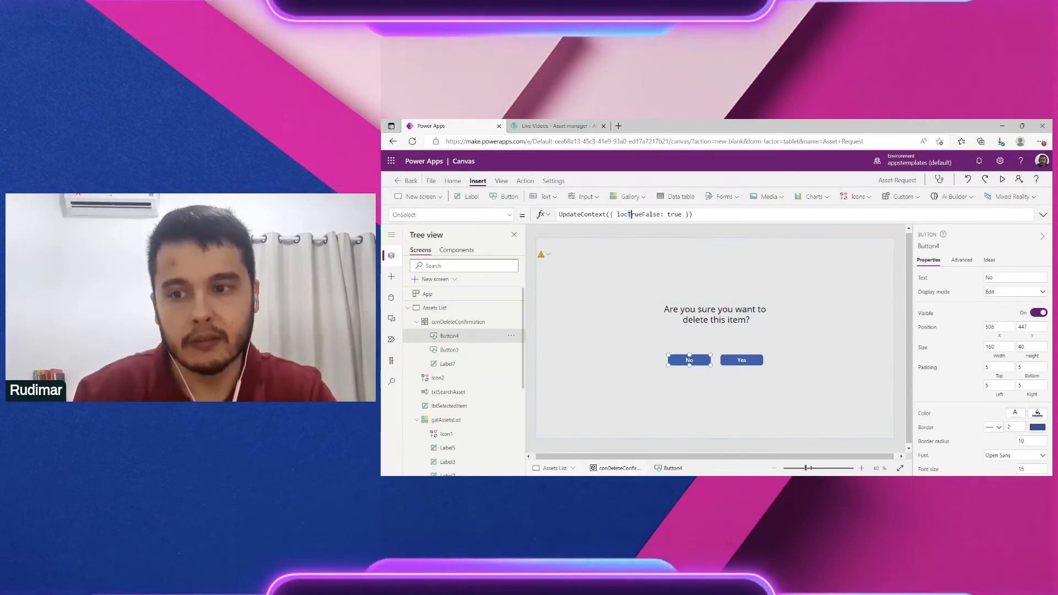
pyautogui.doubleClick(675, 215)
pyautogui.write('false')
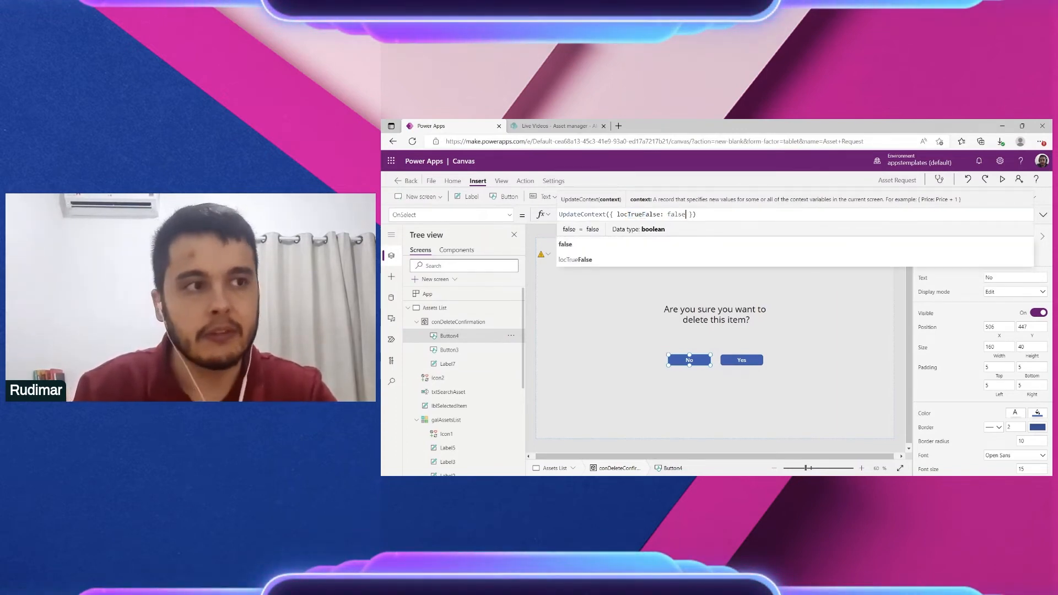
# Step: Rename the context variable in the No button's OnSelect formula to locShowRemovePopUp
pyautogui.moveTo(660, 215); pyautogui.dragTo(628, 214)
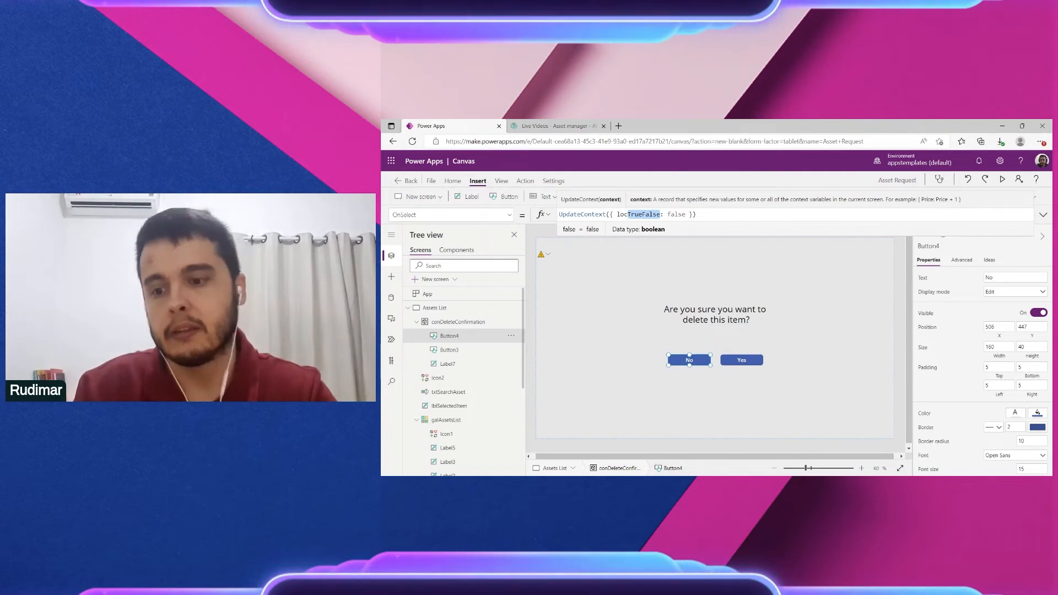
pyautogui.write('show')
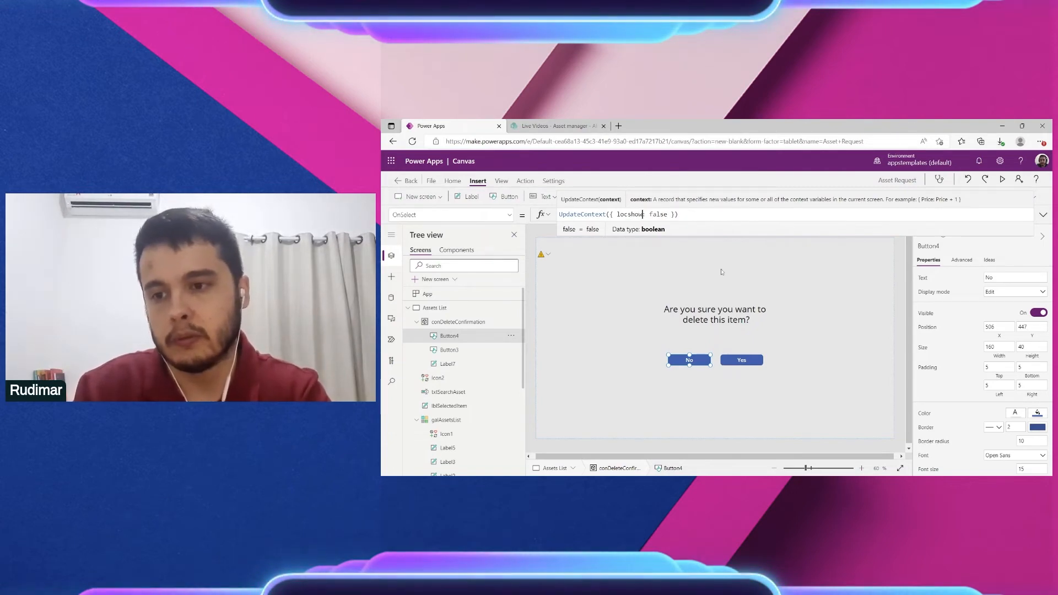
pyautogui.press('Left')
pyautogui.press('Left')
pyautogui.press('Right')
pyautogui.press('Right')
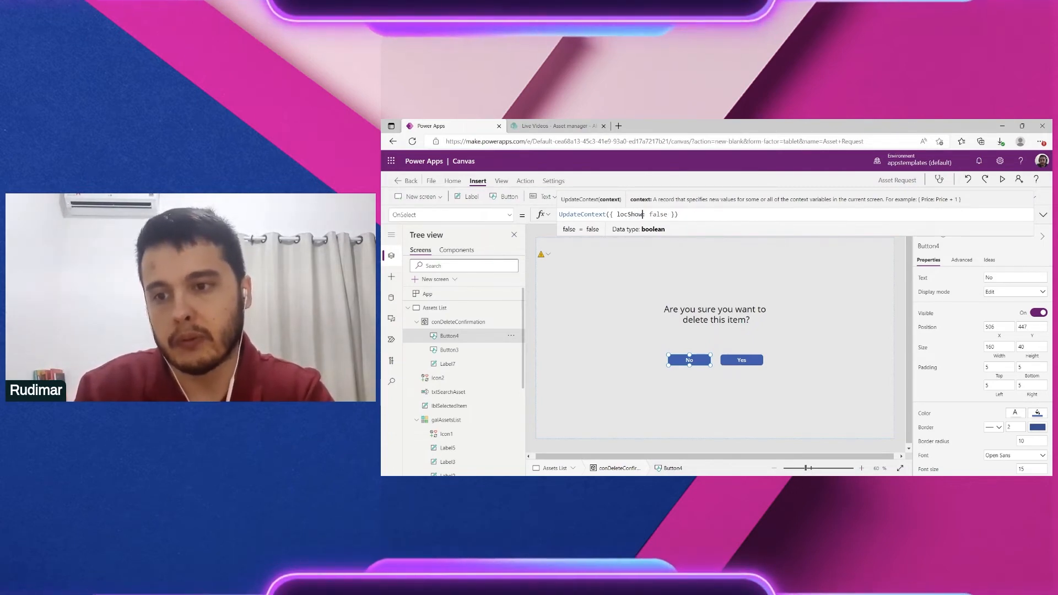
pyautogui.write('RemoveP')
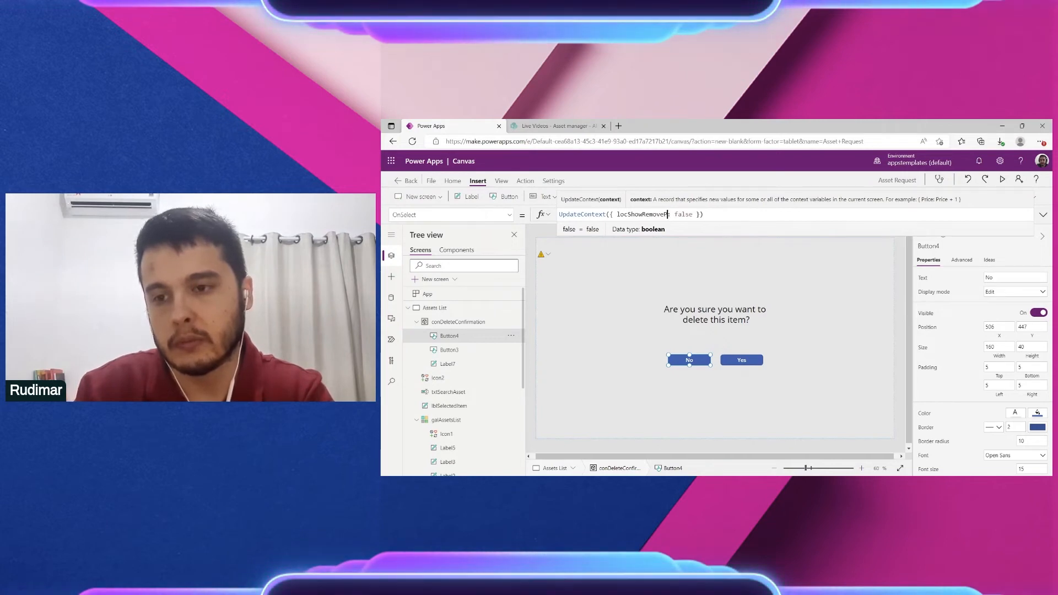
pyautogui.write('opUp')
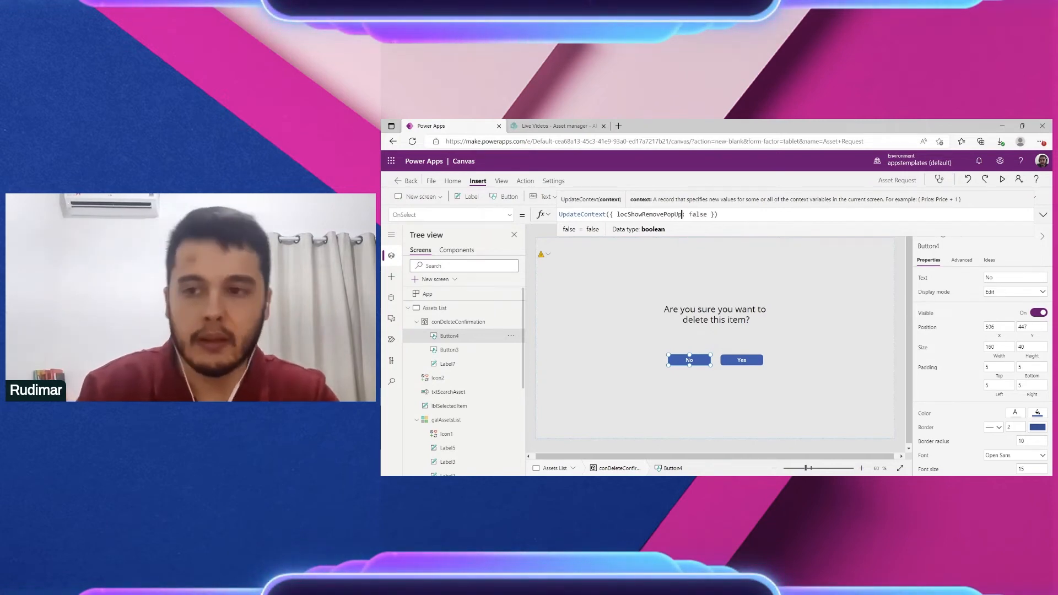
# Step: Copy the No button's UpdateContext({ locShowRemovePopUp: false }) formula into the Yes button's OnSelect property
pyautogui.hotkey('ctrl', 'a')
pyautogui.hotkey('ctrl', 'c')
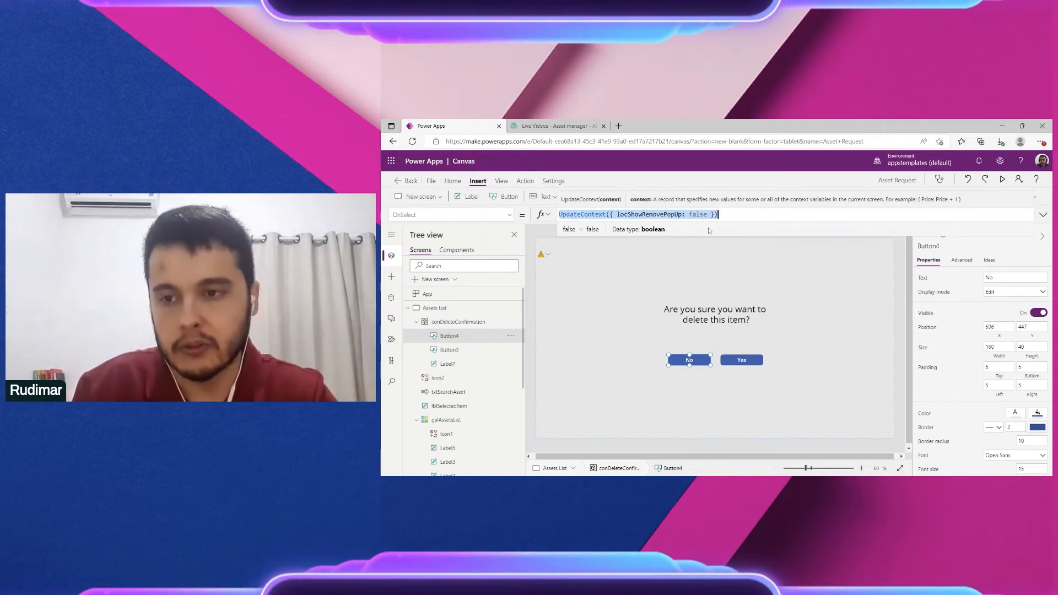
pyautogui.click(746, 360)
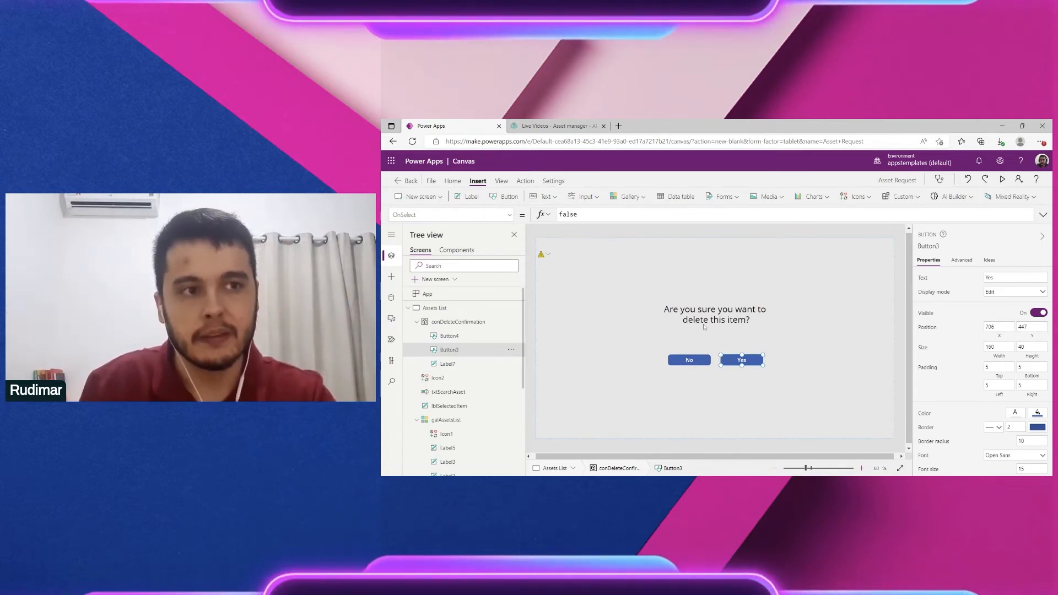
pyautogui.doubleClick(571, 214)
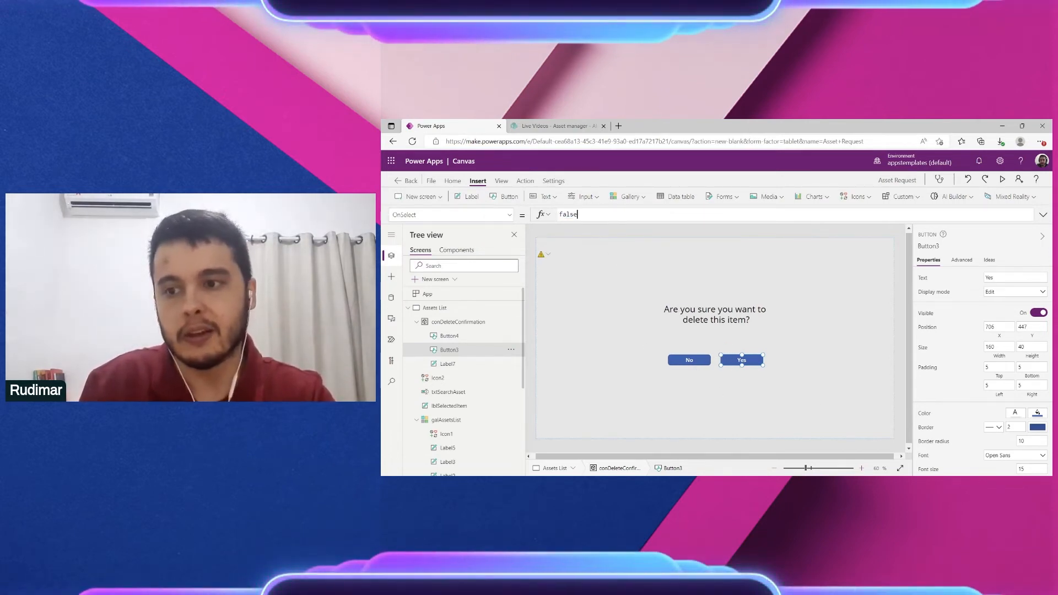
pyautogui.hotkey('ctrl', 'v')
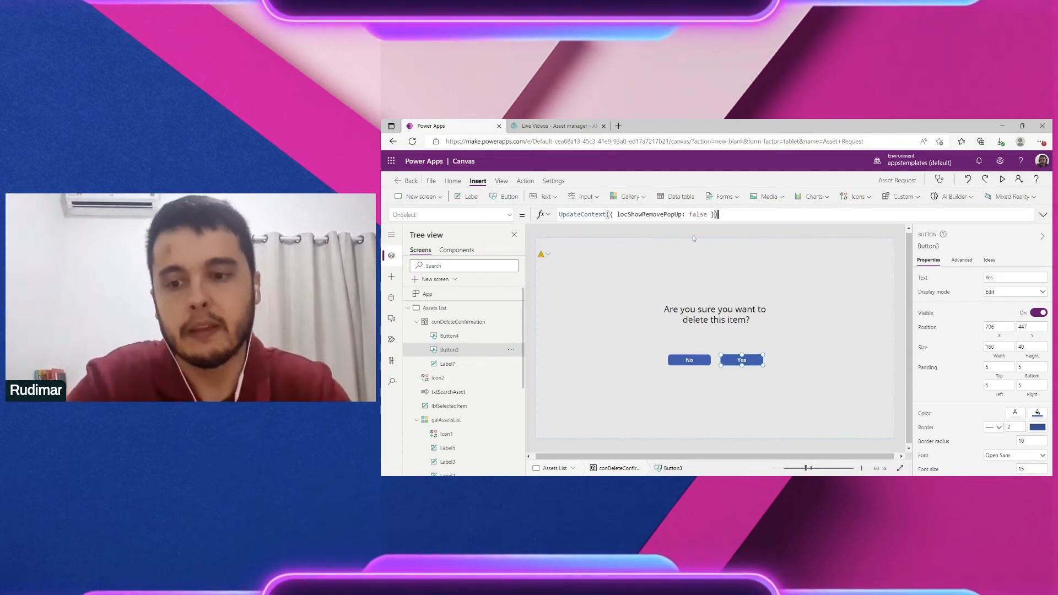
# Step: Copy the variable name from the Yes button's formula and set the conDeleteConfirmation container's Visible property to locShowRemovePopUp
pyautogui.doubleClick(649, 214)
pyautogui.hotkey('ctrl', 'c')
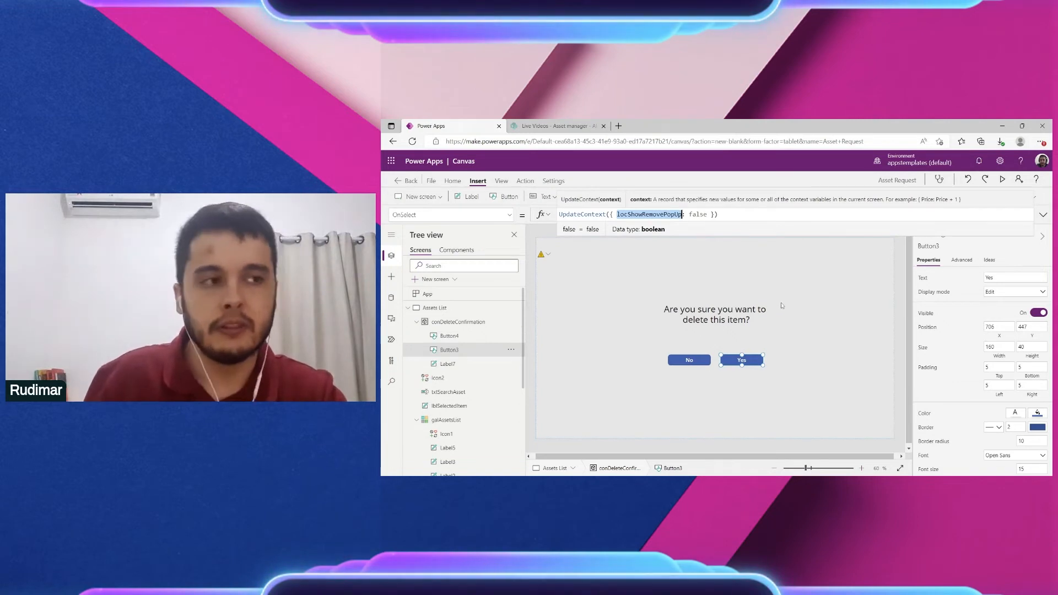
pyautogui.click(890, 289)
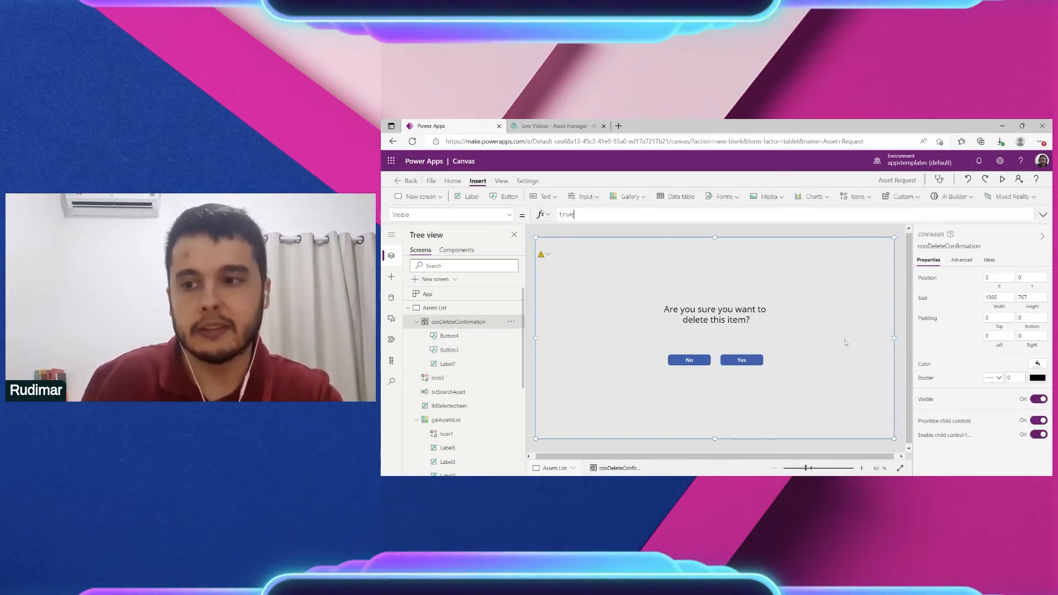
pyautogui.hotkey('ctrl', 'a')
pyautogui.hotkey('ctrl', 'v')
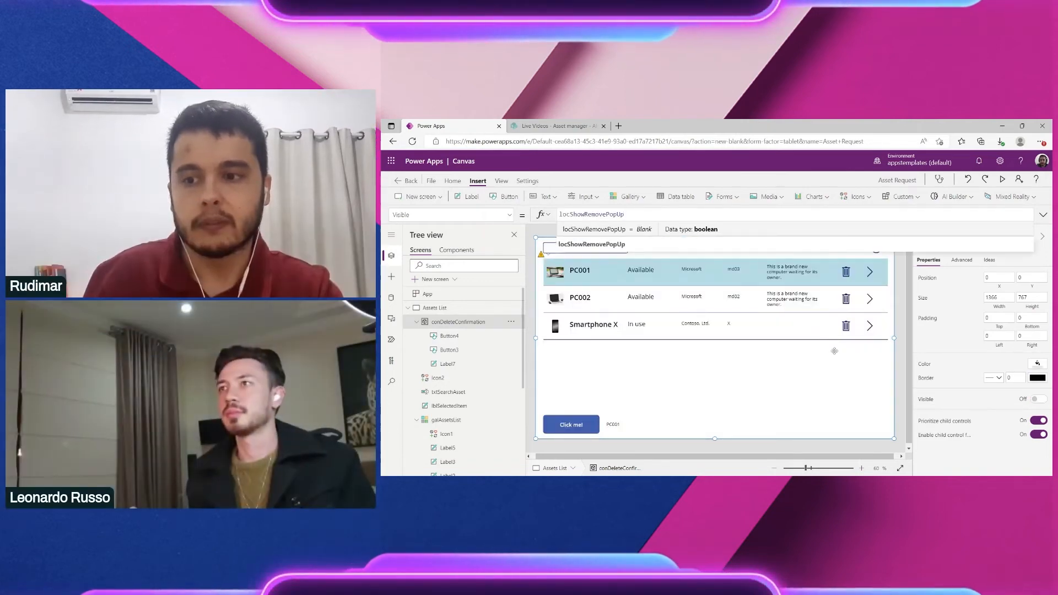
# Step: Replace the gallery trash icon's OnSelect Remove formula with UpdateContext({ locShowRemovePopUp: true })
pyautogui.click(835, 351)
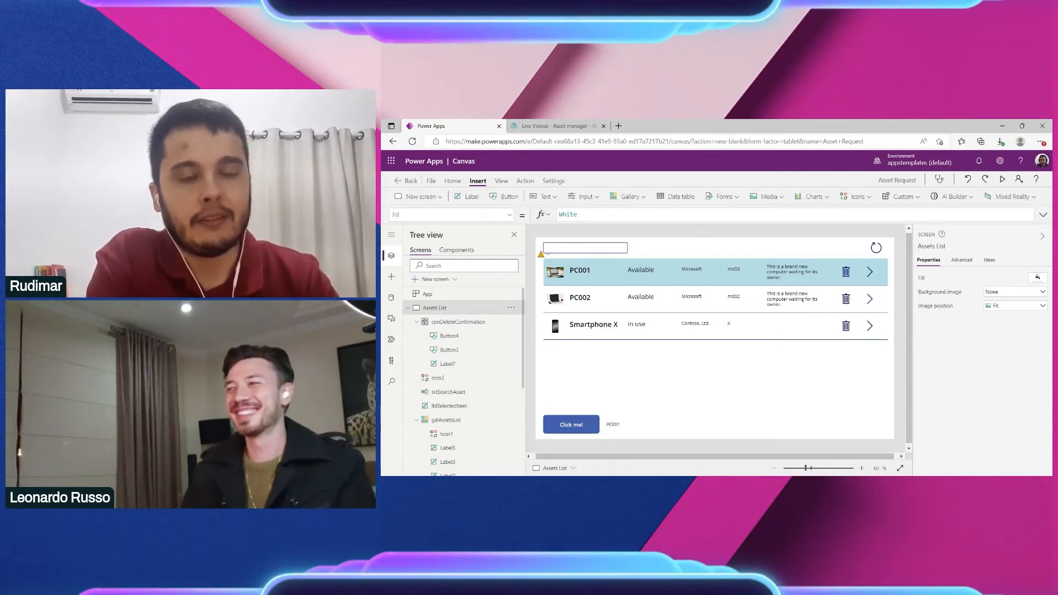
pyautogui.click(466, 325)
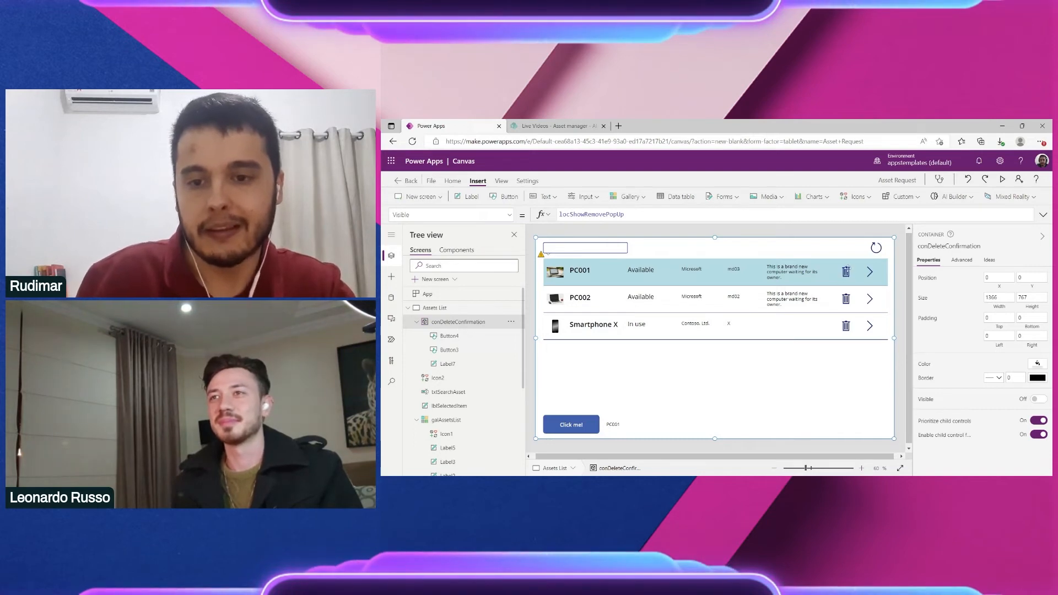
pyautogui.click(846, 271)
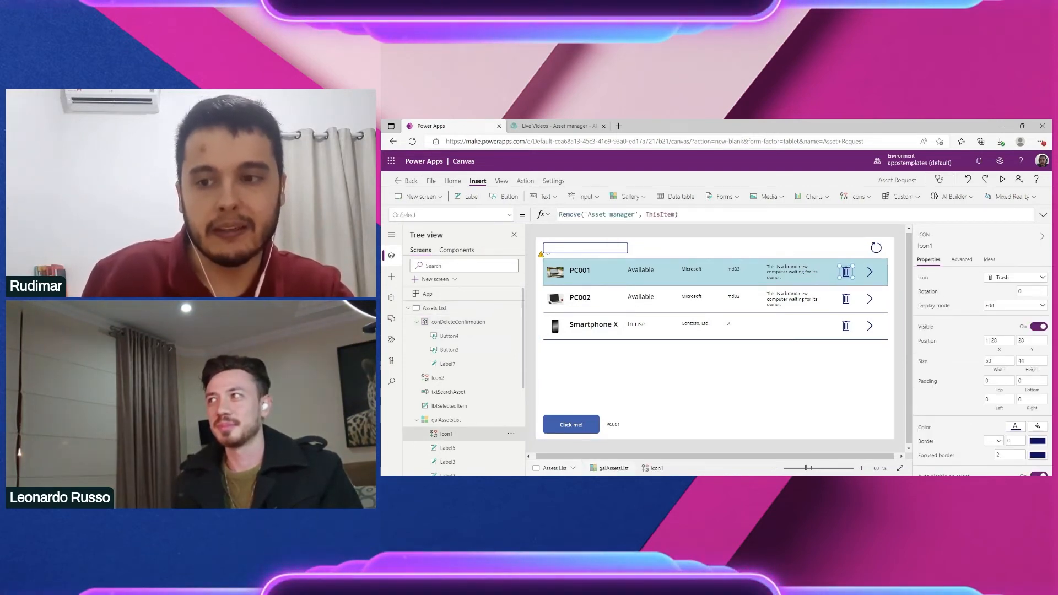
pyautogui.click(712, 215)
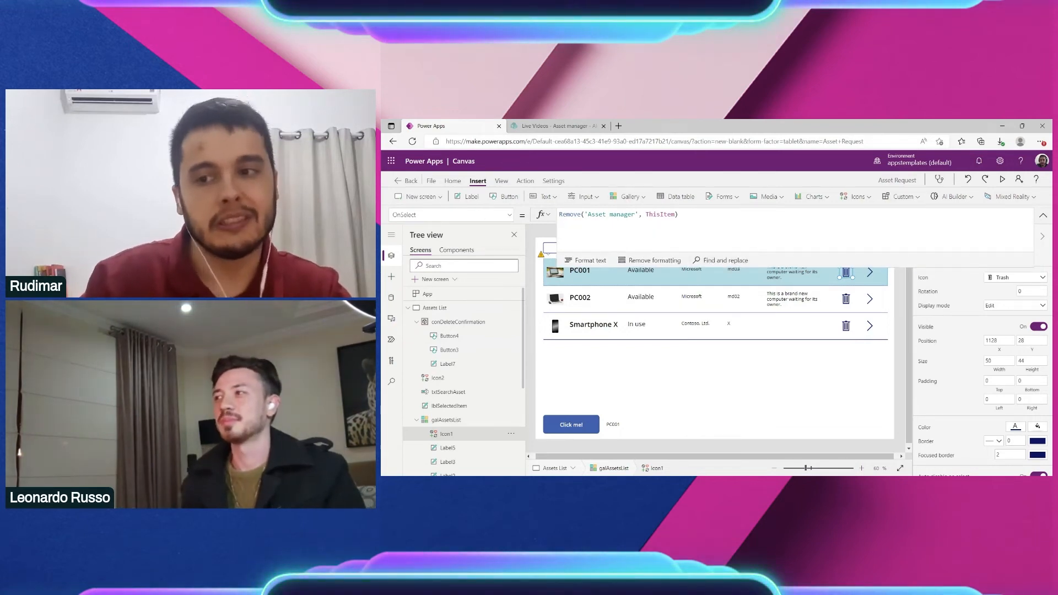
pyautogui.moveTo(679, 214); pyautogui.dragTo(551, 215)
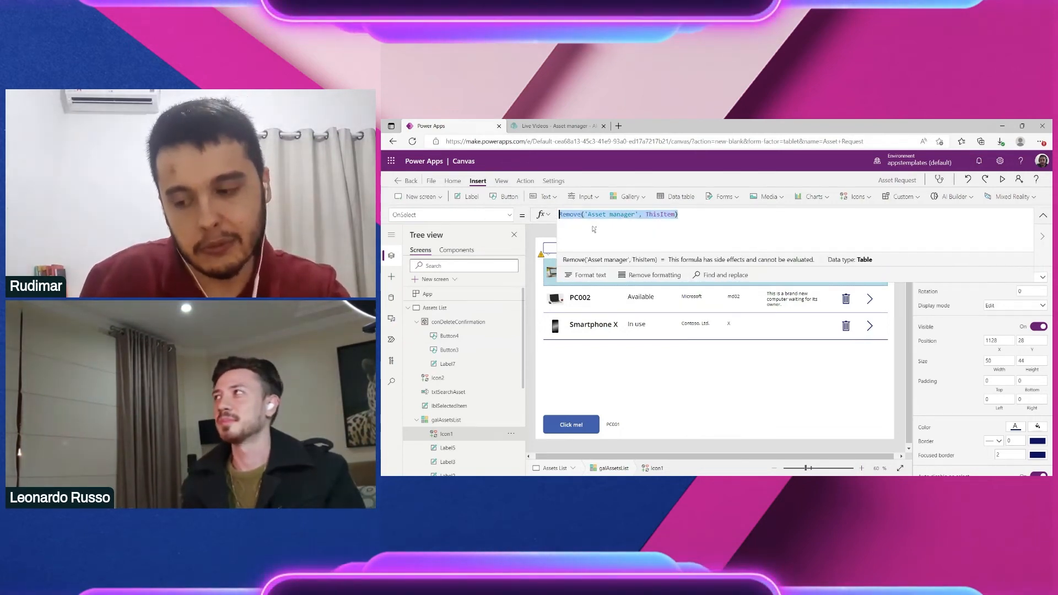
pyautogui.press('BackSpace')
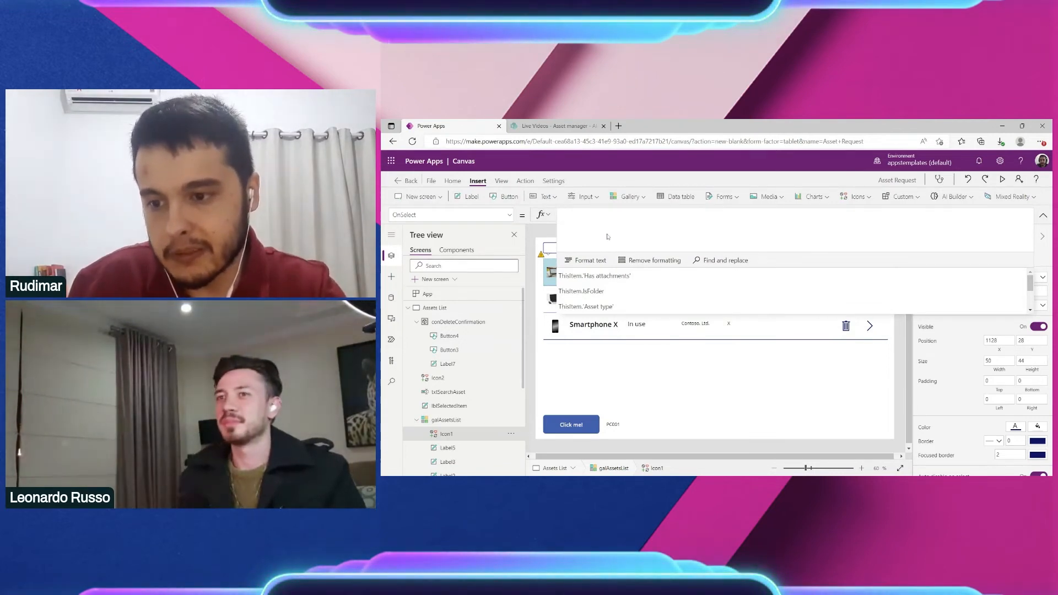
pyautogui.write('UpdateContext({ locShowRemovePopUp: false })')
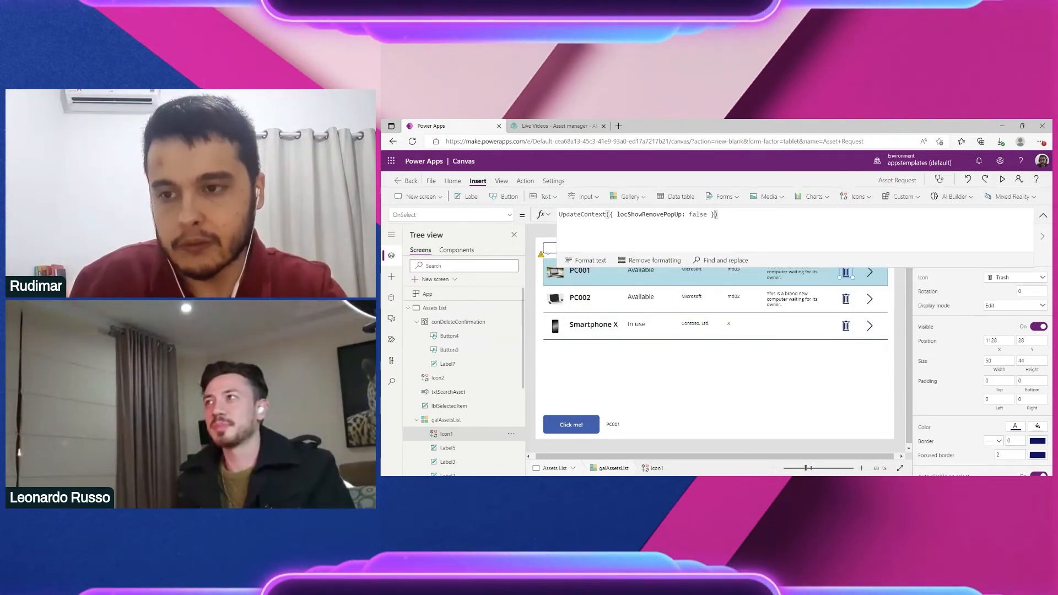
pyautogui.click(650, 214)
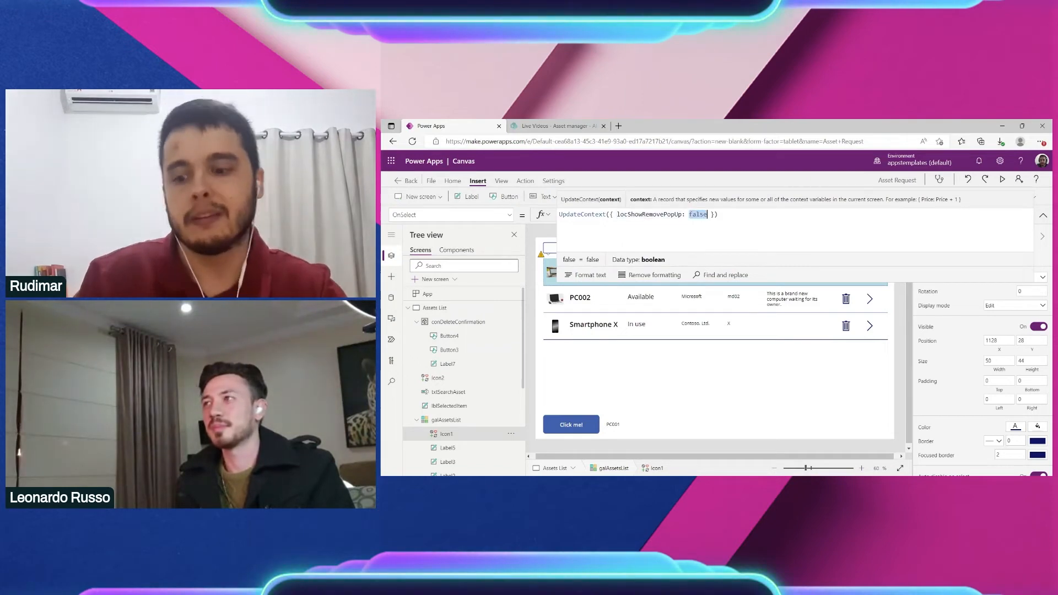
pyautogui.write('true')
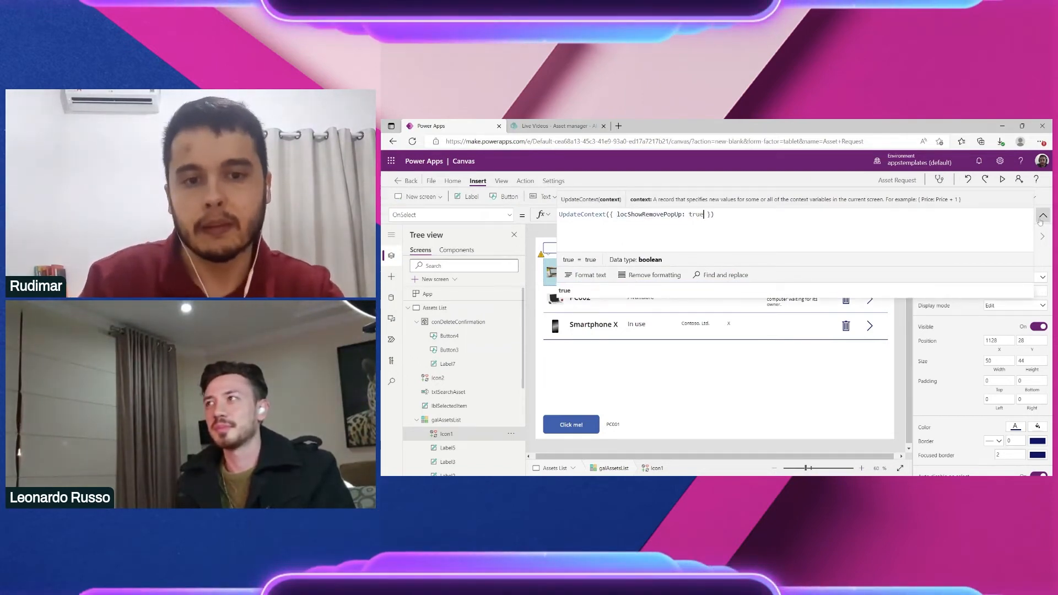
pyautogui.click(1044, 216)
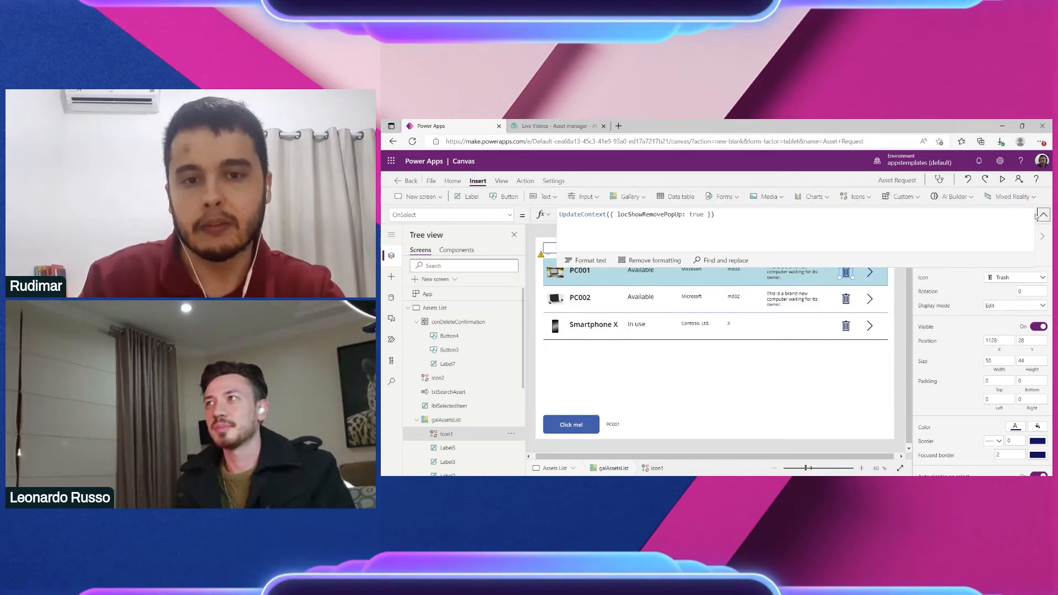
# Step: Preview the app, request deletion of PC001 with its trash icon to test the confirmation pop-up, and close the preview
pyautogui.click(1002, 180)
pyautogui.click(907, 224)
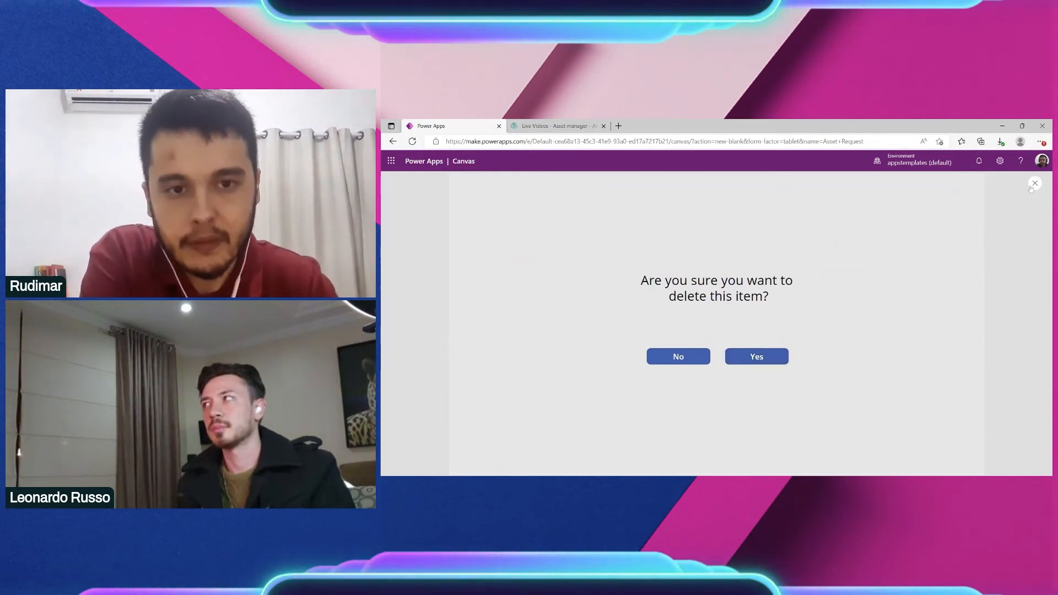
pyautogui.press('Escape')
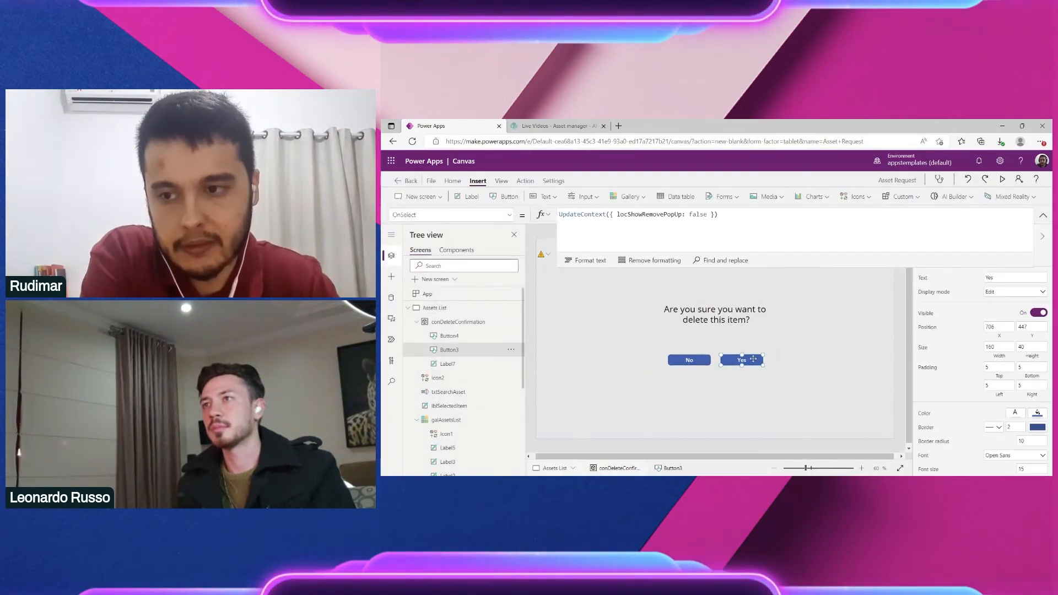
pyautogui.click(719, 214)
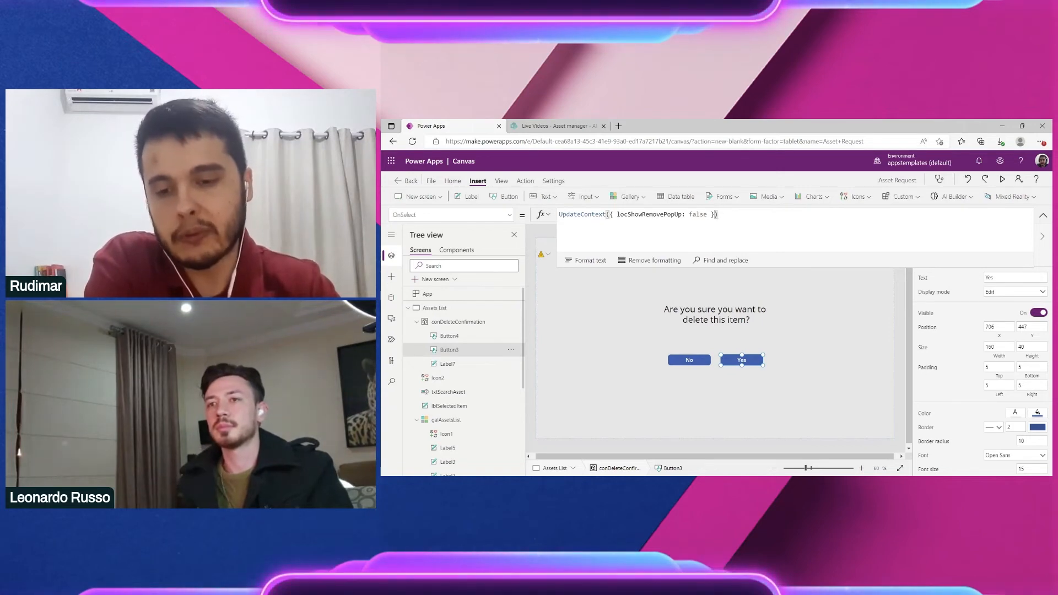
pyautogui.write(';')
pyautogui.scroll(1, 733, 192)
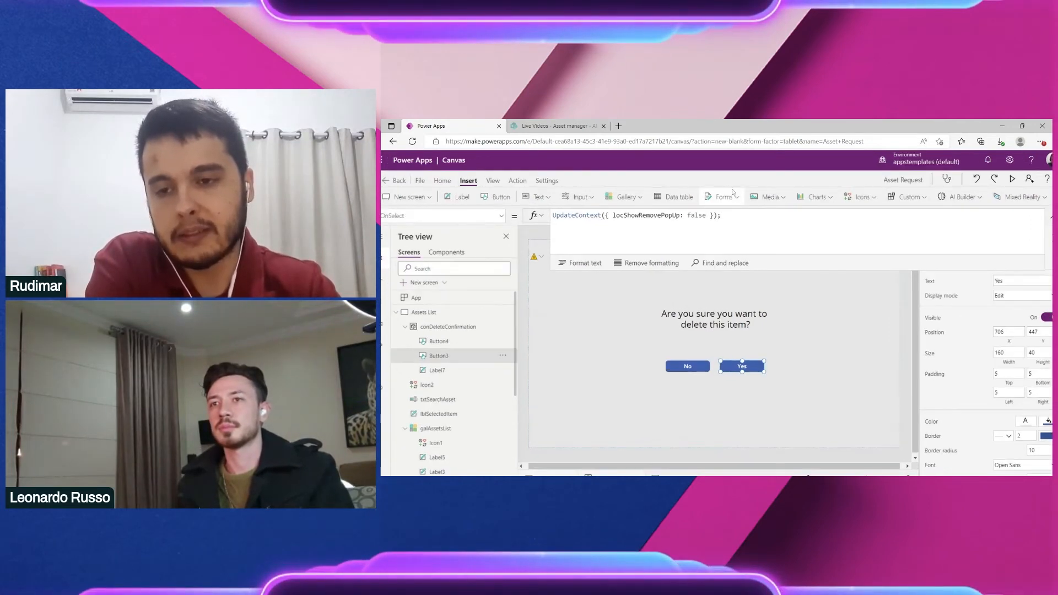
pyautogui.scroll(4, 733, 193)
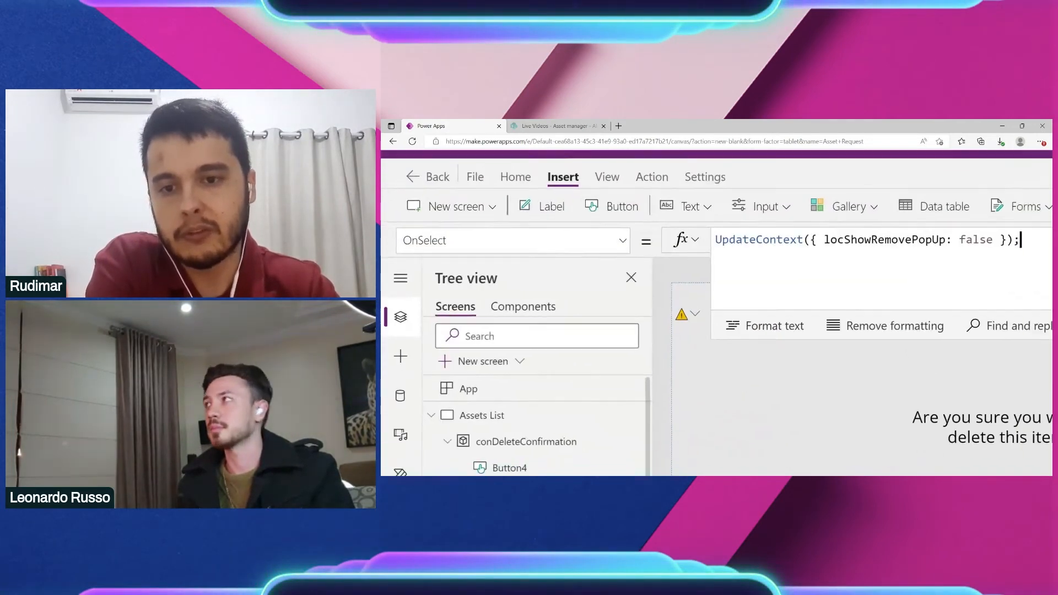
pyautogui.scroll(-5, 733, 192)
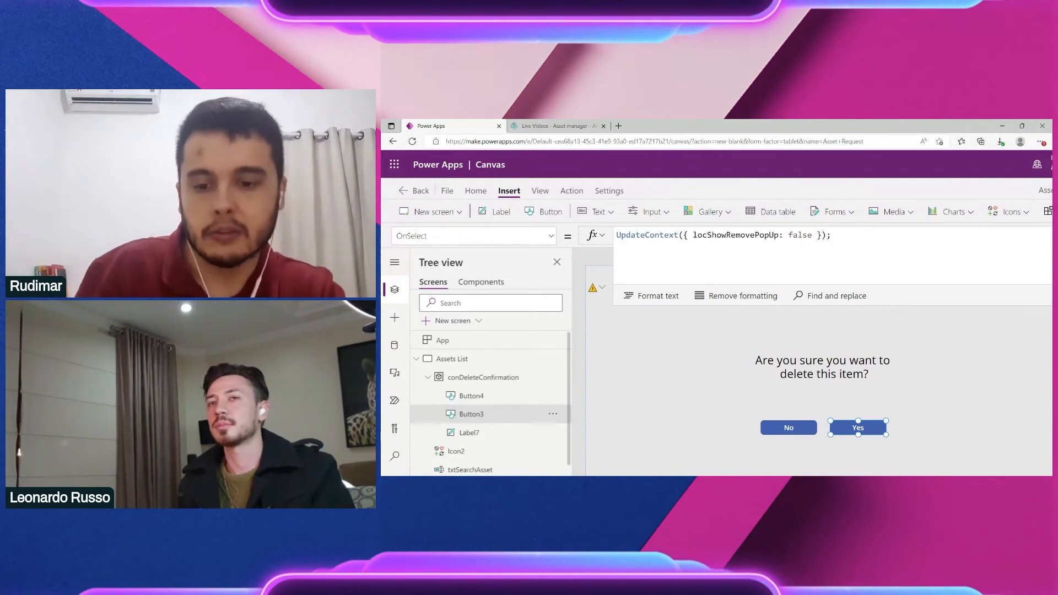
pyautogui.scroll(-2, 716, 331)
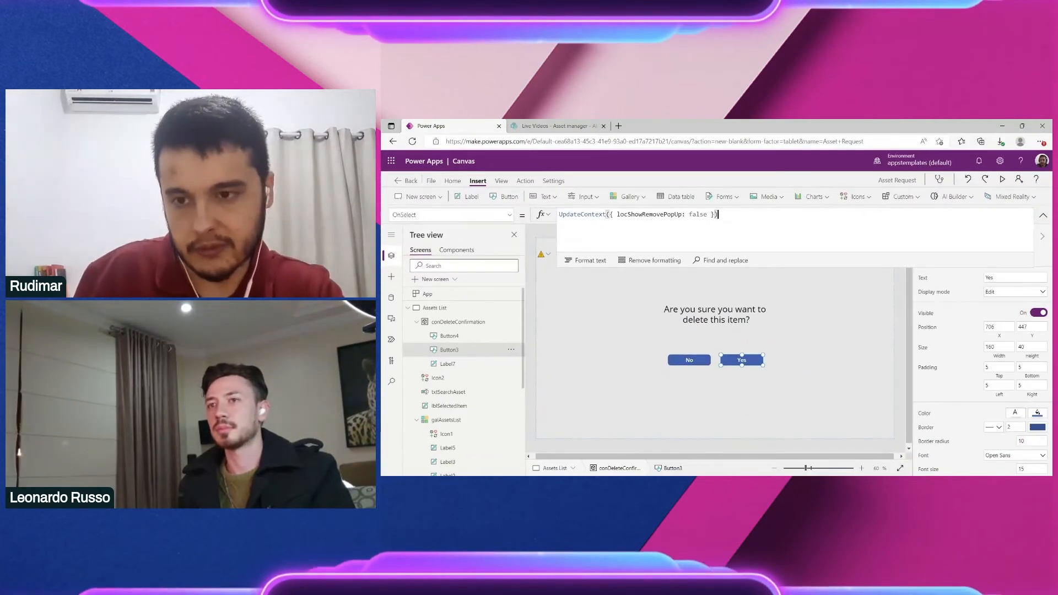
# Step: Insert Remove('Asset manager', ThisItem); on a new line above the UpdateContext call in the Yes button's OnSelect formula
pyautogui.press('Home')
pyautogui.press('Return')
pyautogui.press('Up')
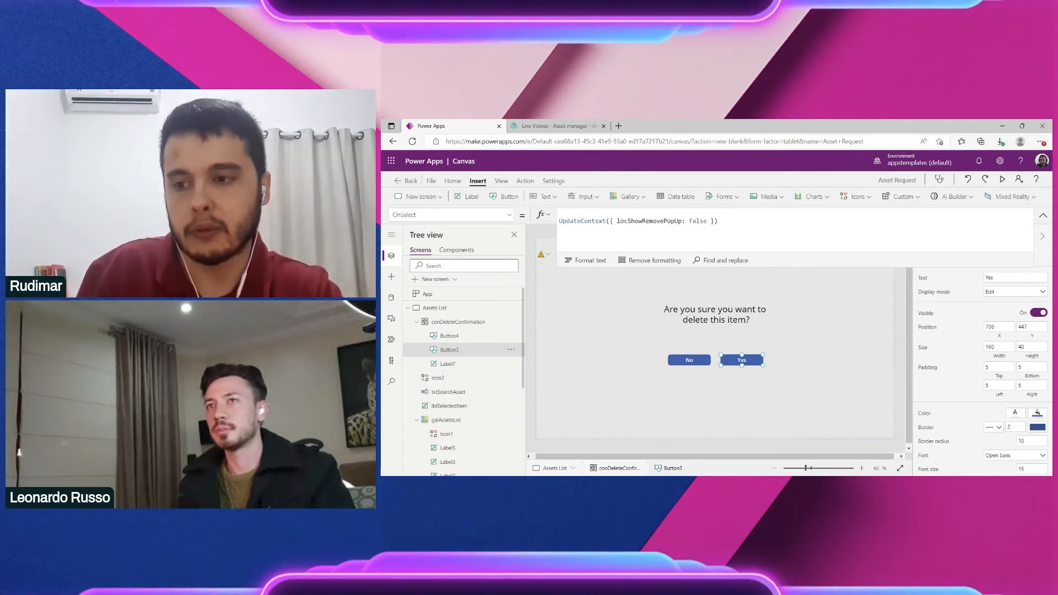
pyautogui.write('UpdateContext({ locShowRemovePopUp: false })')
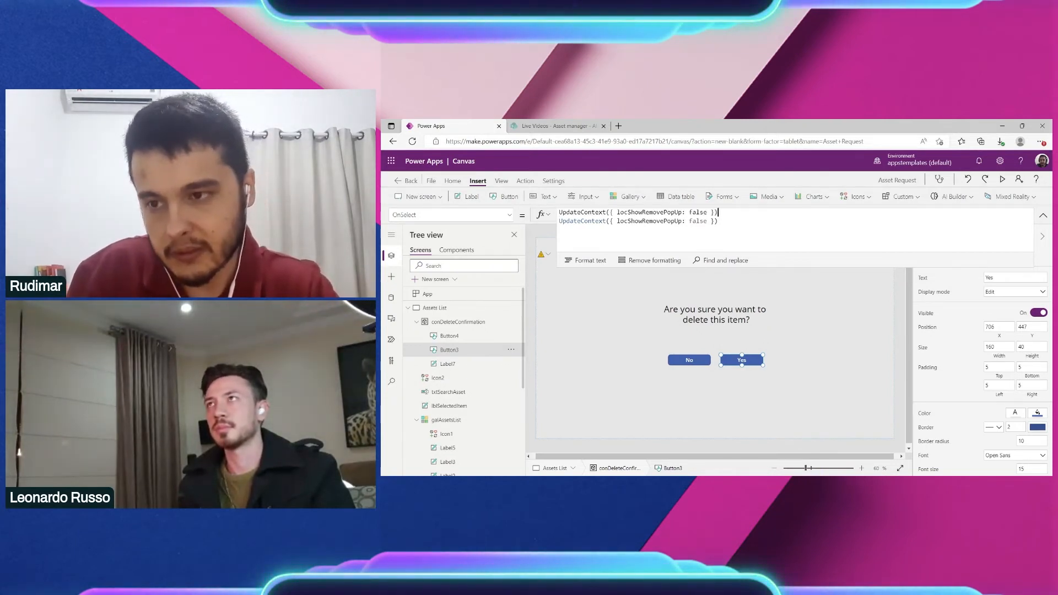
pyautogui.hotkey('ctrl', 'z')
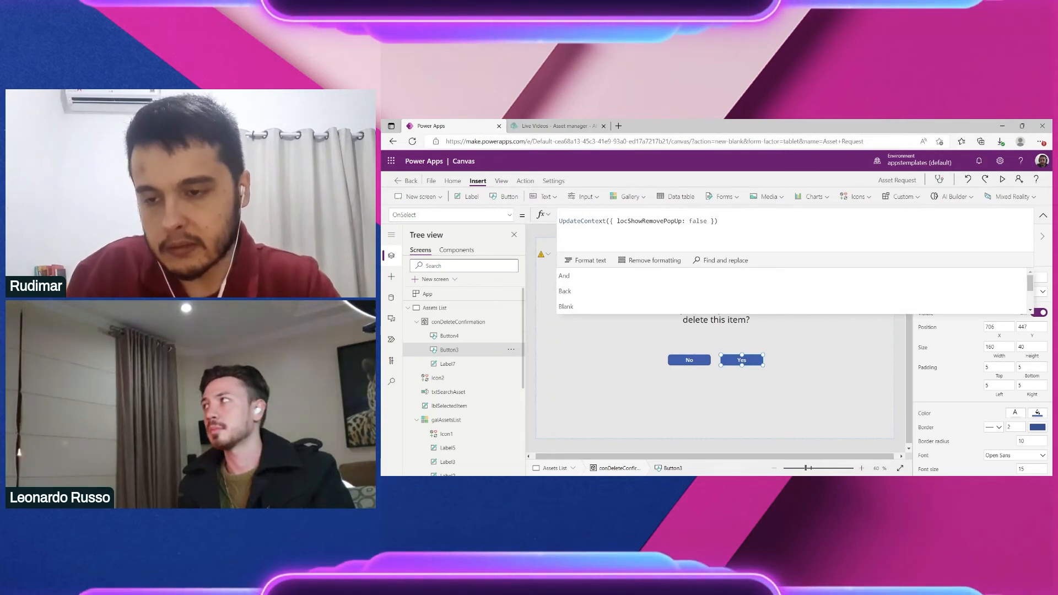
pyautogui.write("Remove('Asset manager', ThisItem)")
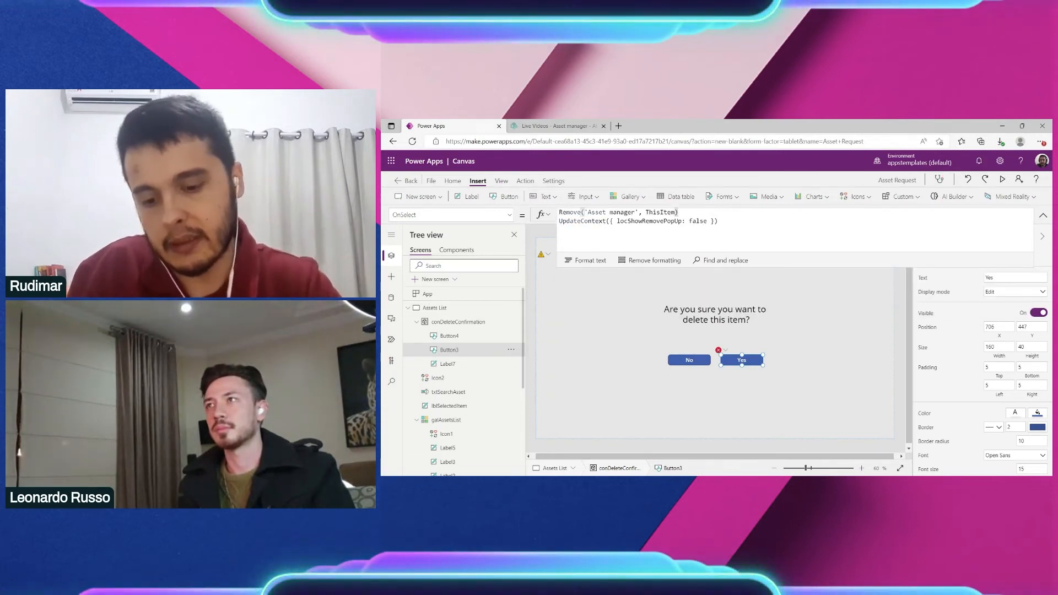
pyautogui.write(';')
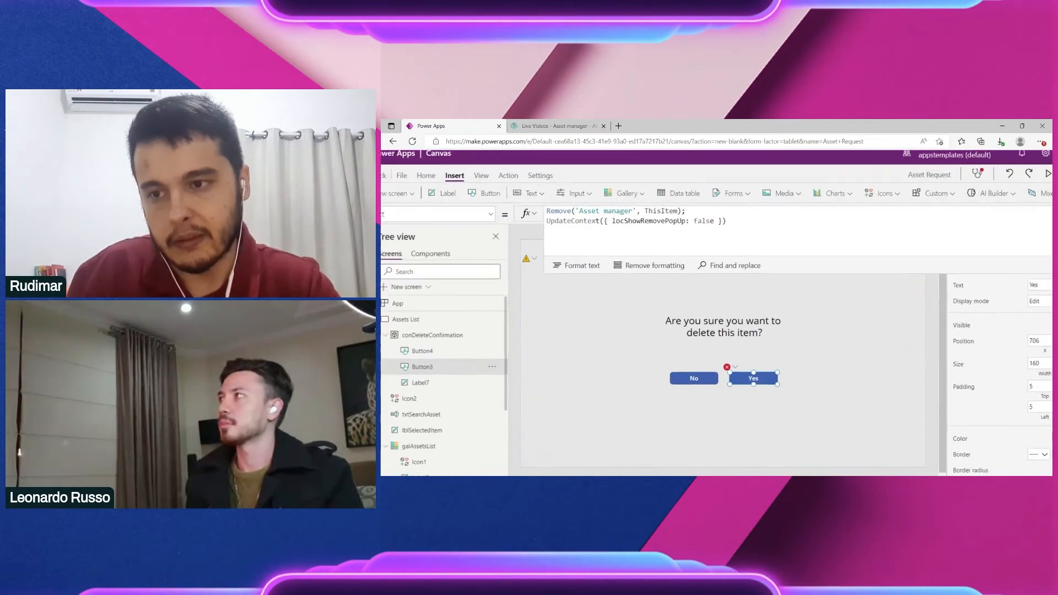
# Step: Examine the Remove and UpdateContext lines of the Yes button's OnSelect formula up close
pyautogui.scroll(2, 650, 222)
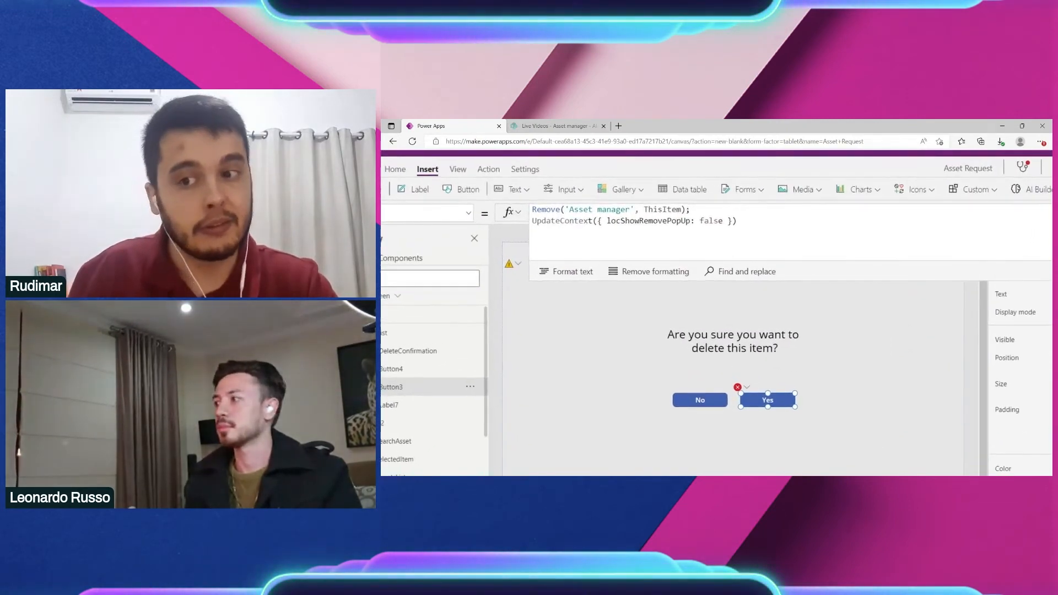
pyautogui.scroll(1, 653, 222)
pyautogui.hscroll(-2, 653, 222)
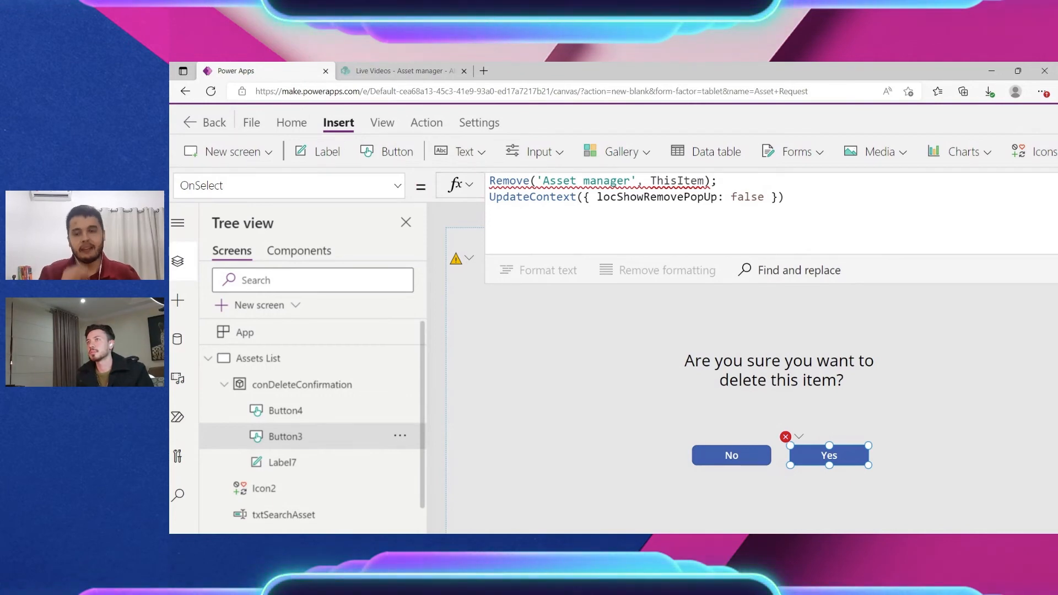
pyautogui.hotkey('ctrl', '-')
pyautogui.hotkey('ctrl', '-')
pyautogui.hotkey('ctrl', '-')
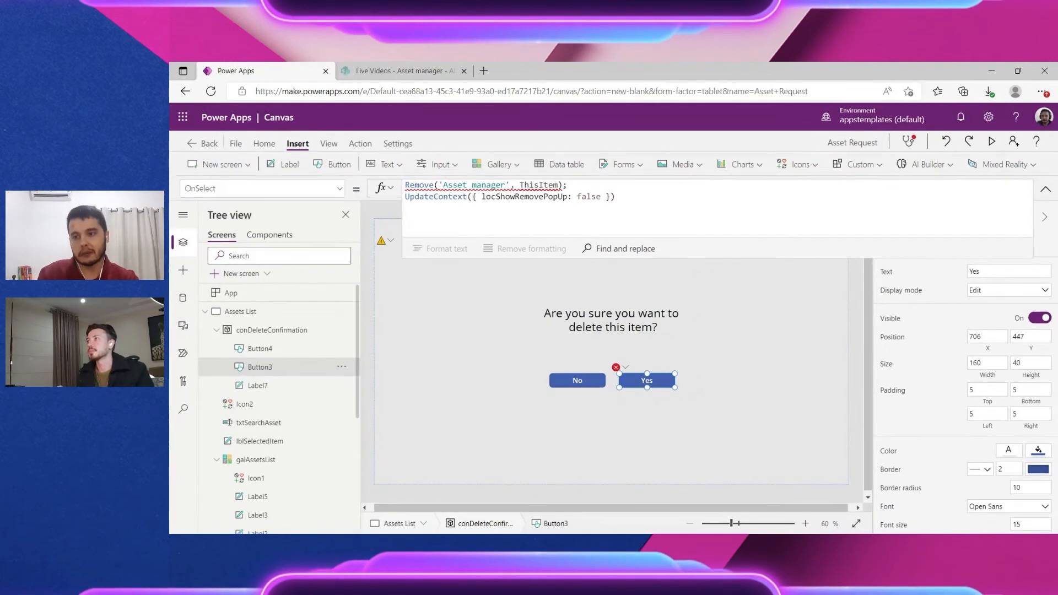
pyautogui.hotkey('ctrl', '+')
pyautogui.hotkey('ctrl', '+')
pyautogui.hotkey('ctrl', '+')
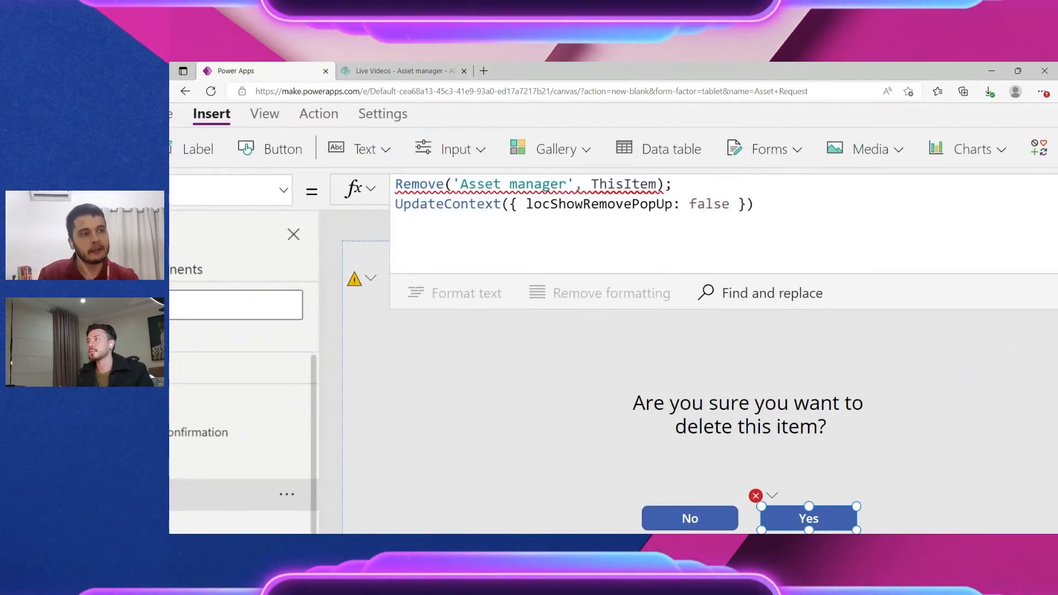
pyautogui.hotkey('ctrl', '+')
pyautogui.hotkey('ctrl', '+')
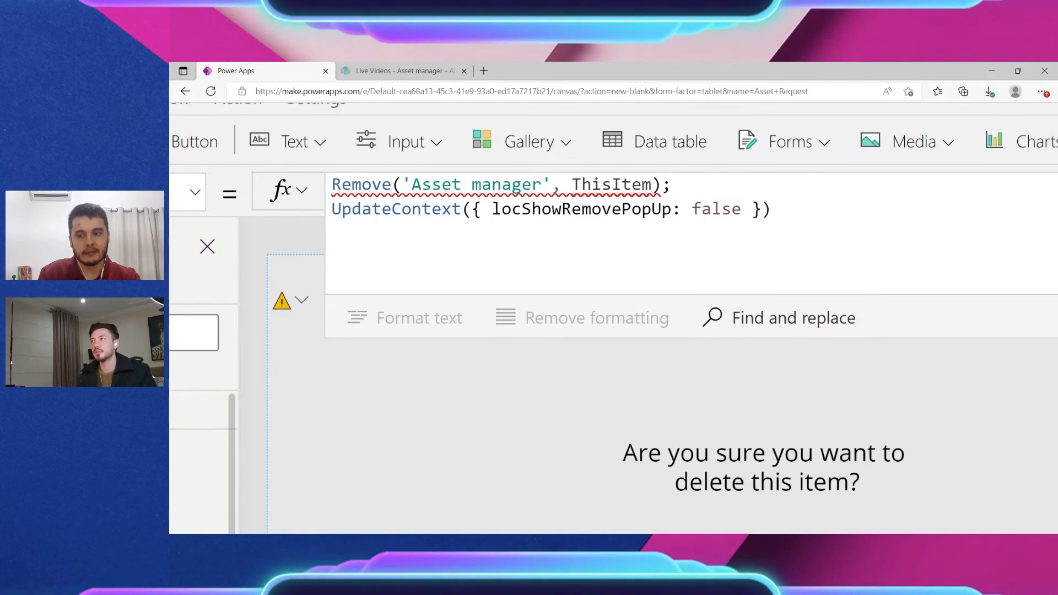
pyautogui.scroll(-3, 967, 211)
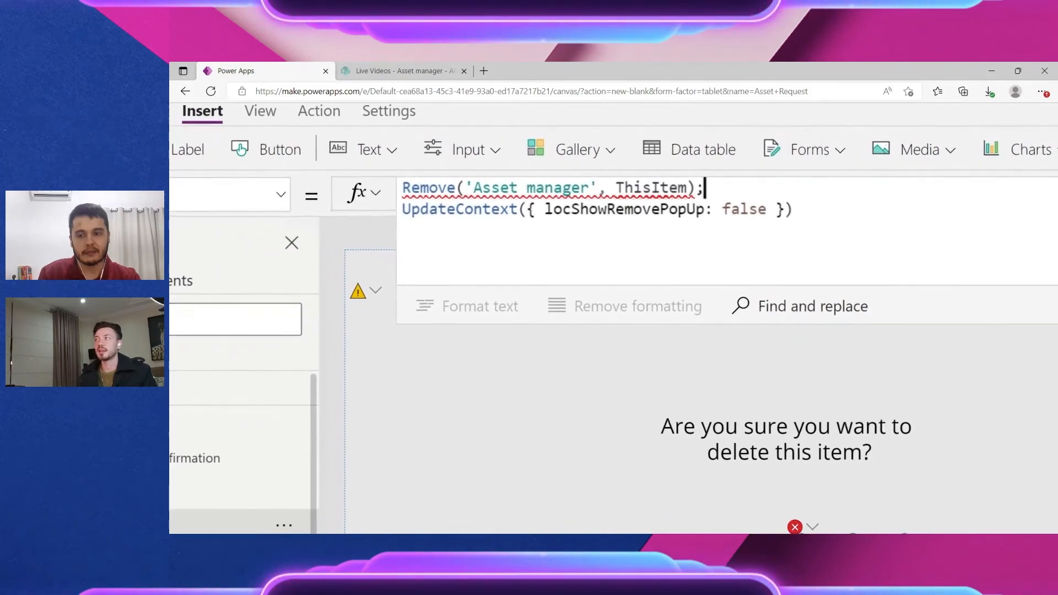
pyautogui.scroll(-3, 964, 212)
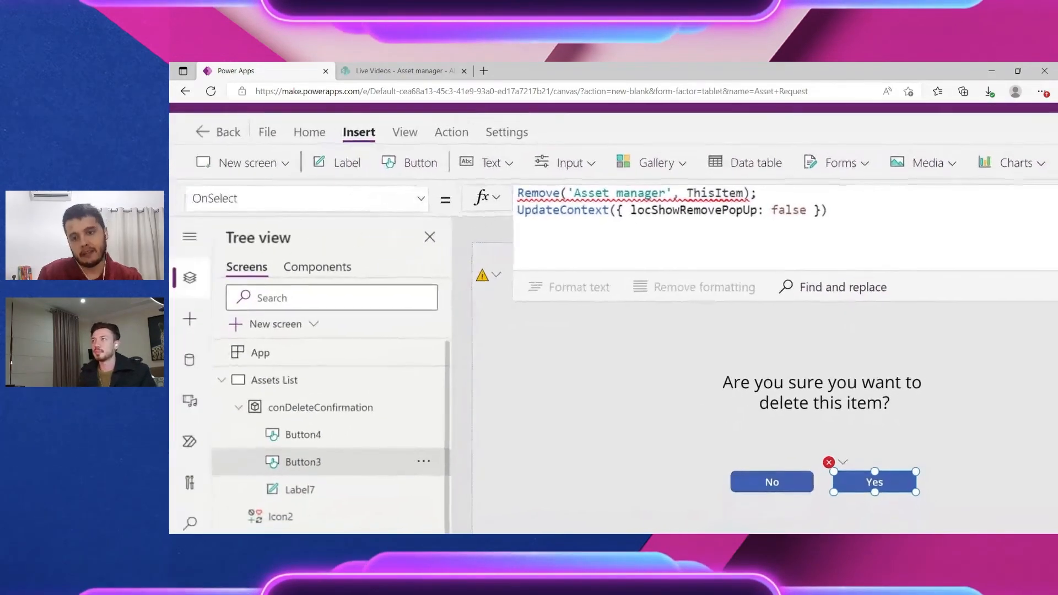
pyautogui.scroll(-3, 964, 212)
# Step: Replace ThisItem with galAssetsList.Selected in the Remove call of the Yes button's OnSelect formula
pyautogui.scroll(5, 513, 200)
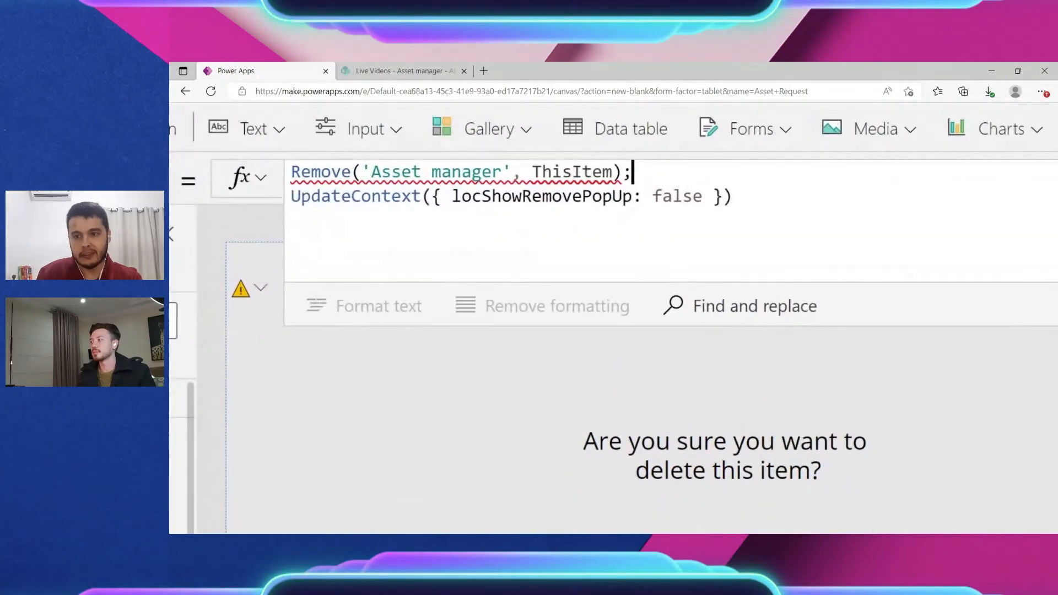
pyautogui.doubleClick(552, 172)
pyautogui.write('gal')
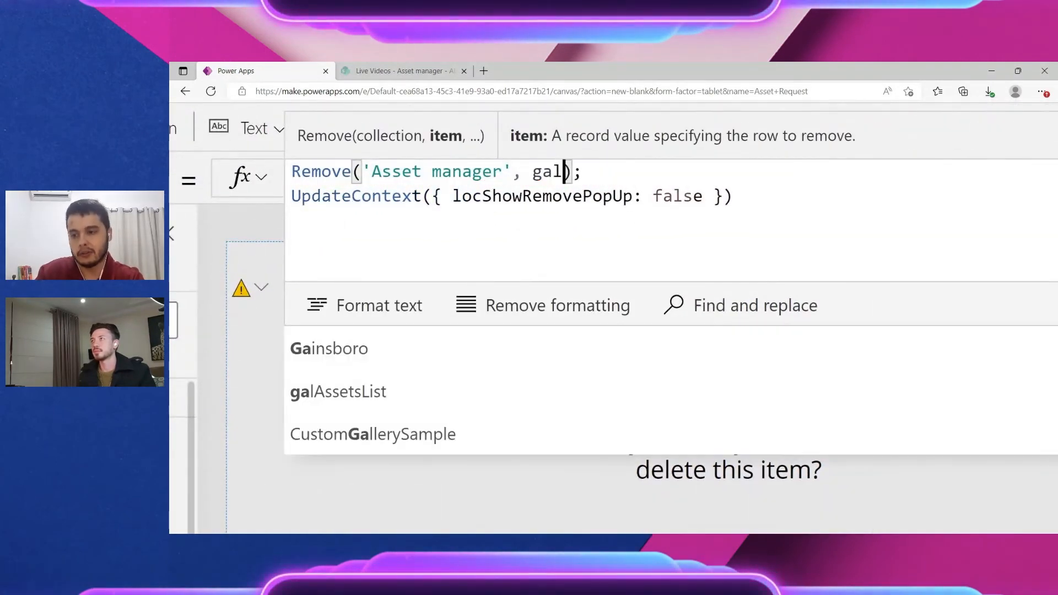
pyautogui.press('Tab')
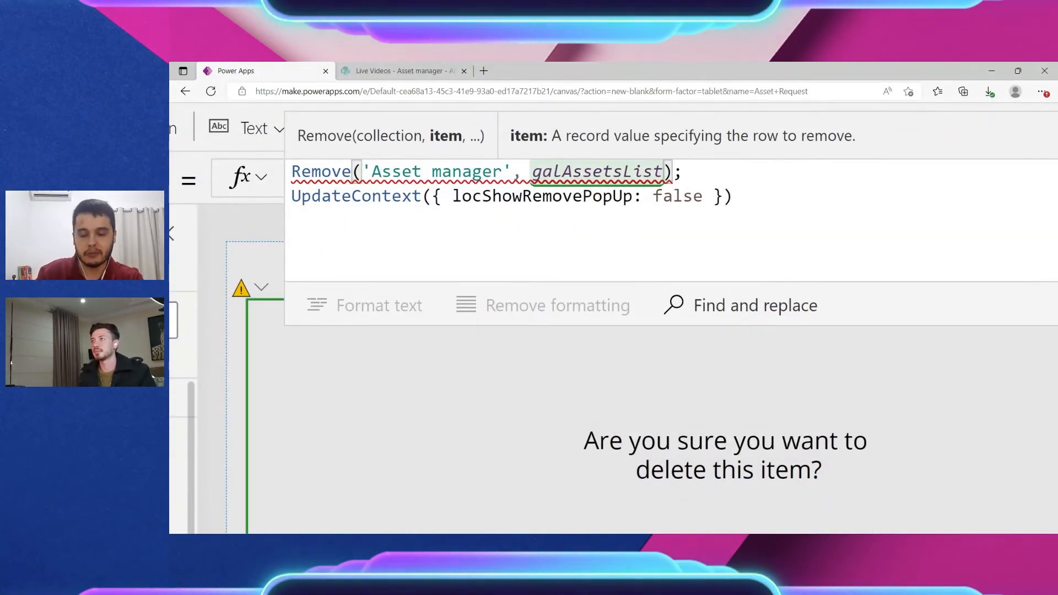
pyautogui.write('.')
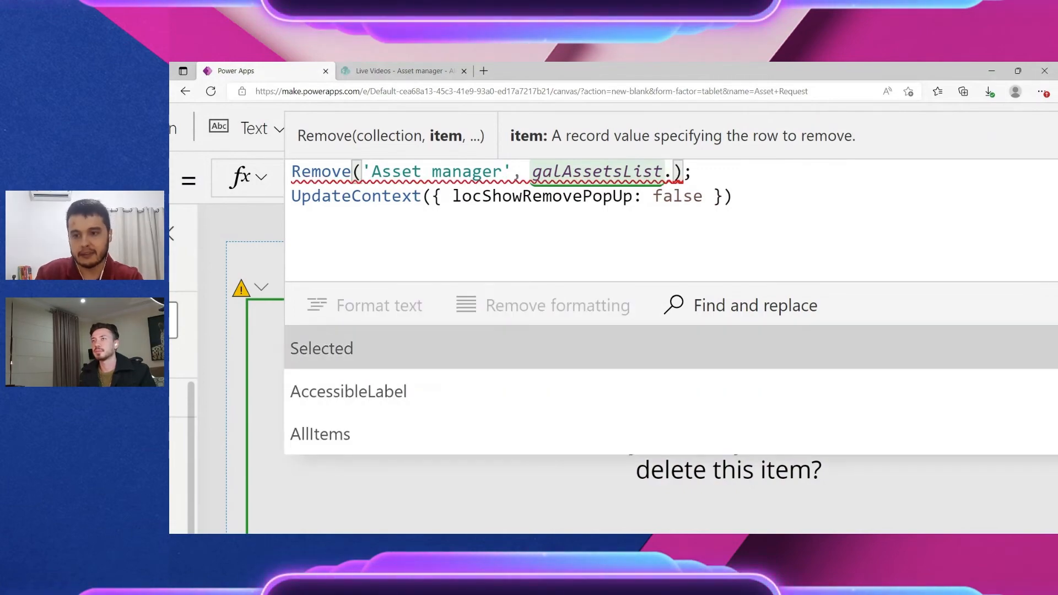
pyautogui.press('Tab')
pyautogui.hotkey('ctrl', '-')
pyautogui.hotkey('ctrl', '-')
pyautogui.hotkey('ctrl', '-')
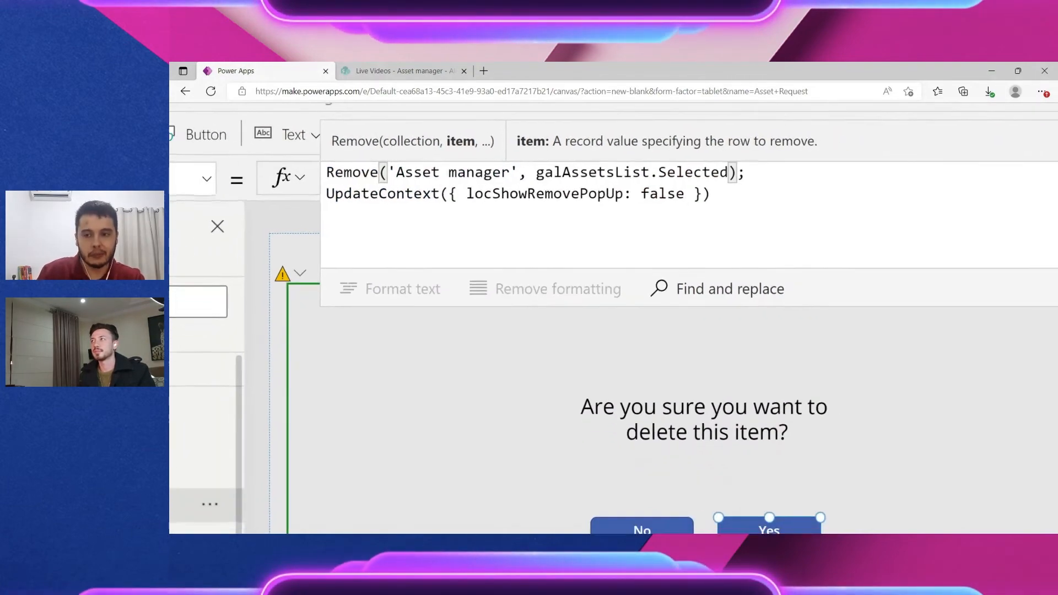
pyautogui.scroll(-3, 614, 298)
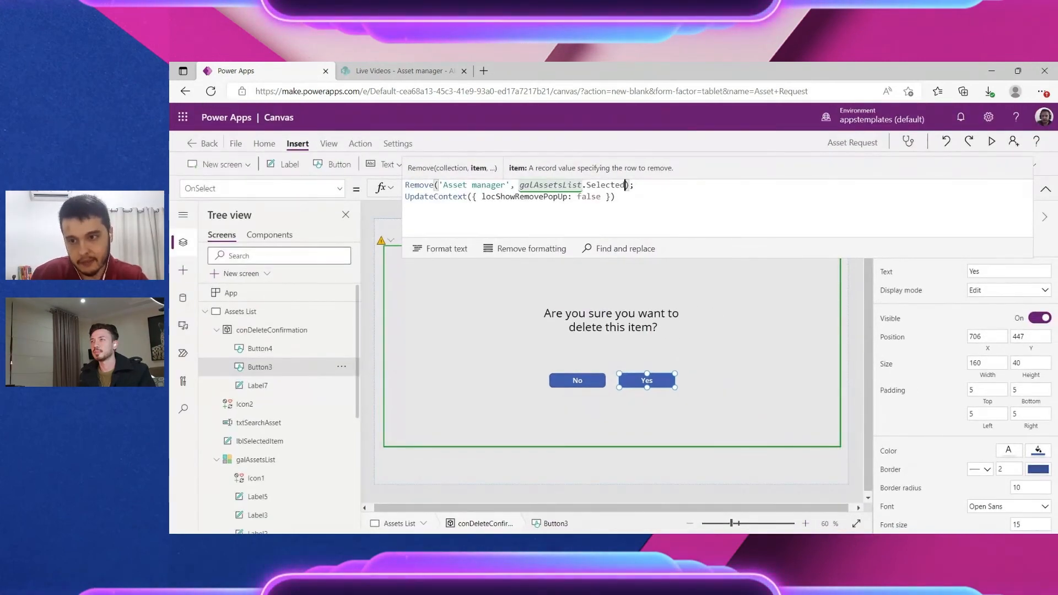
# Step: Preview the app, decline the confirmation already open, and delete Smartphone X with its trash icon, confirming with Yes
pyautogui.moveTo(625, 185); pyautogui.dragTo(563, 185)
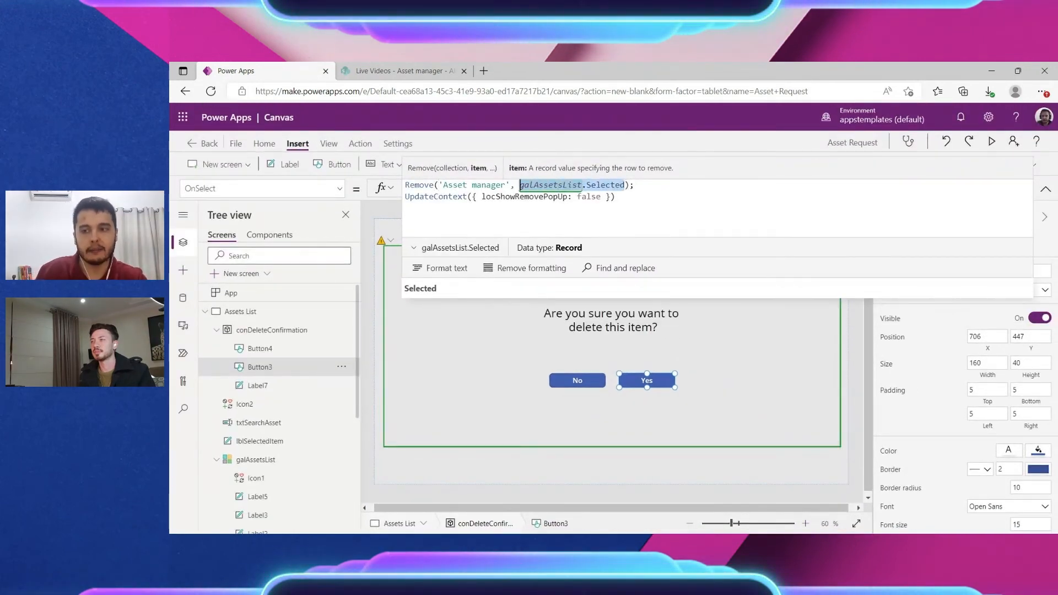
pyautogui.moveTo(510, 185); pyautogui.dragTo(439, 185)
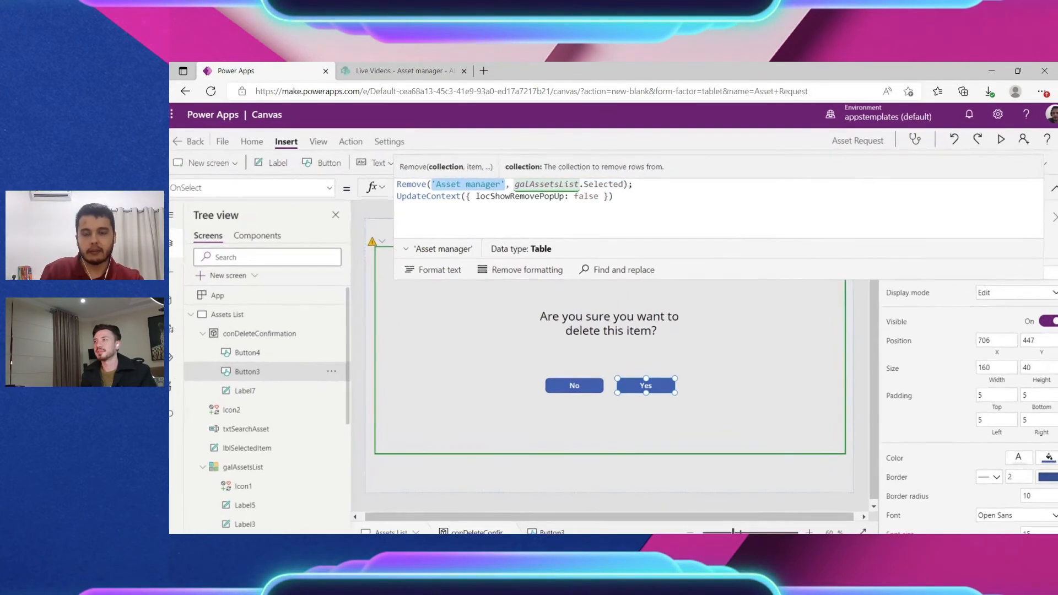
pyautogui.click(991, 142)
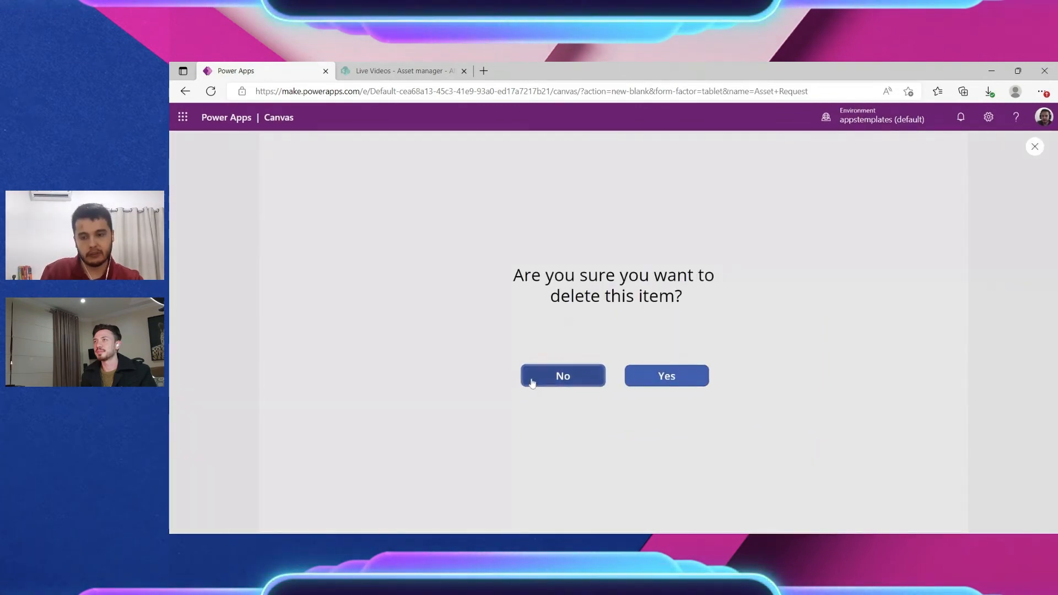
pyautogui.click(532, 383)
pyautogui.click(418, 286)
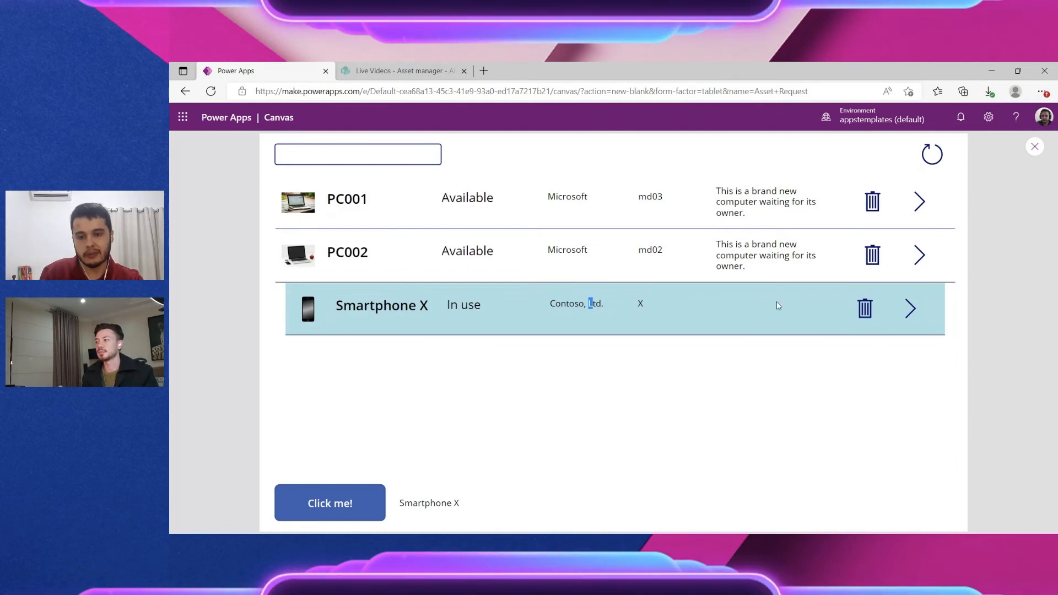
pyautogui.click(864, 309)
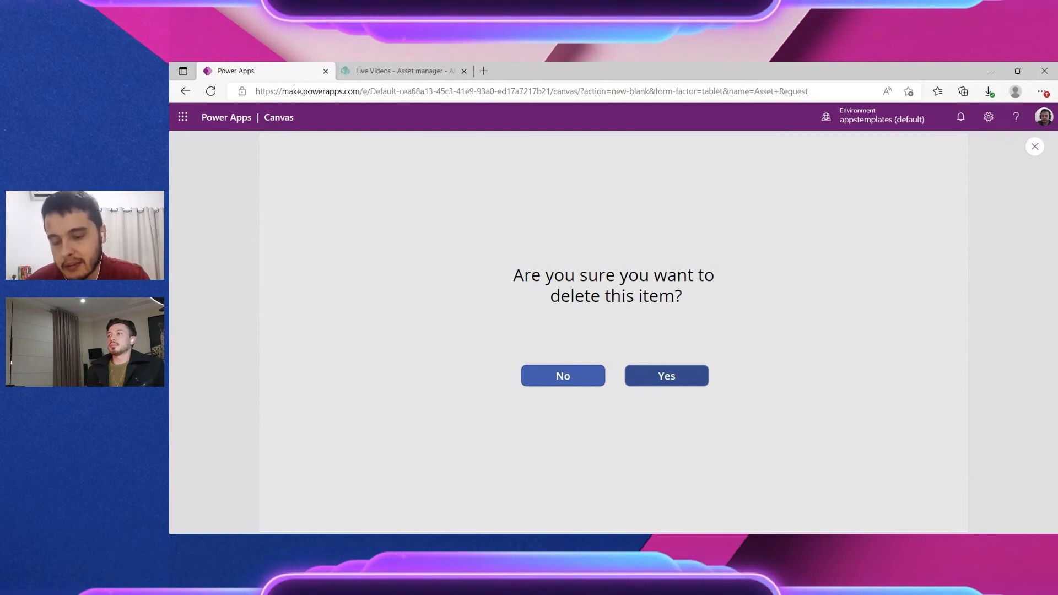
pyautogui.click(676, 382)
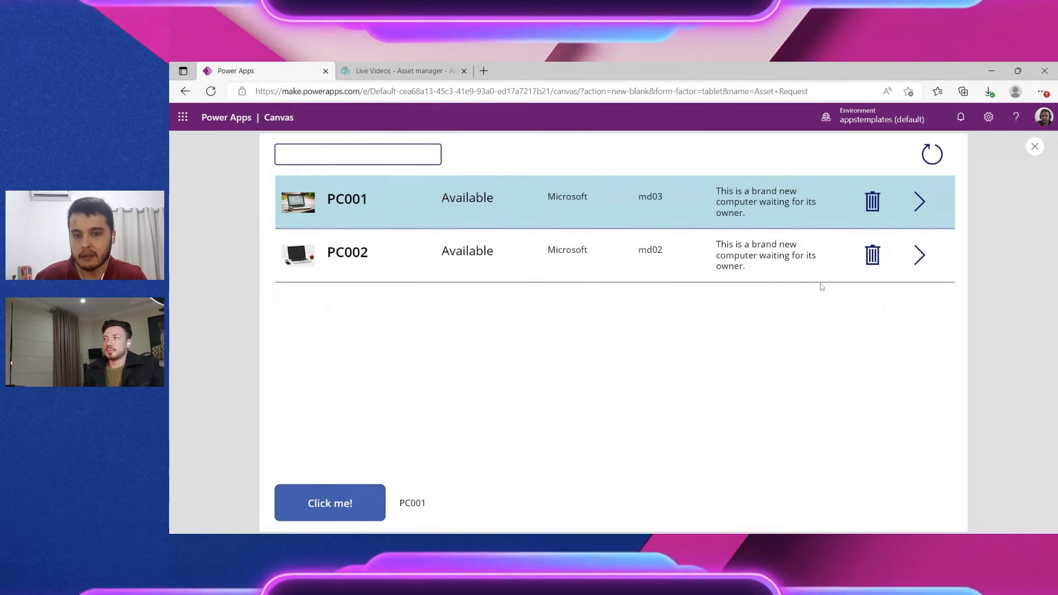
# Step: Test declining the deletion of PC001 with No, bring up its confirmation pop-up again, and close the preview
pyautogui.click(868, 202)
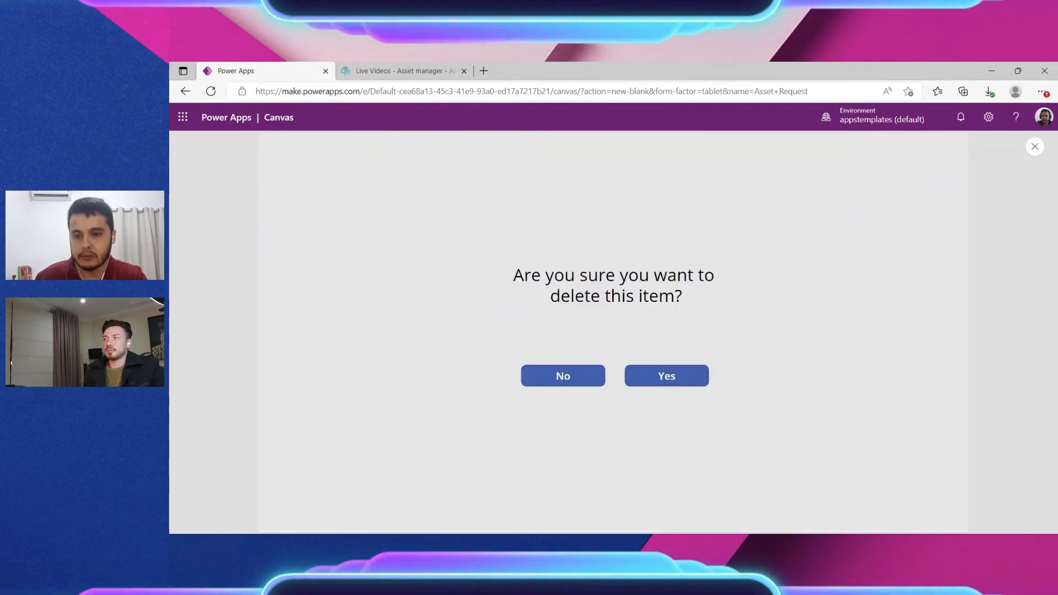
pyautogui.click(547, 379)
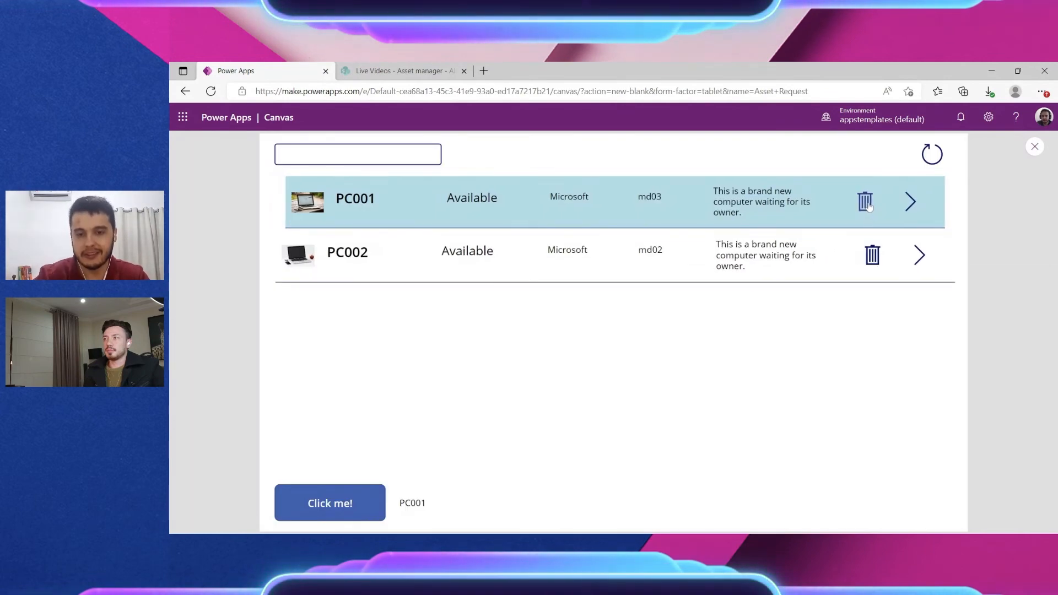
pyautogui.click(867, 204)
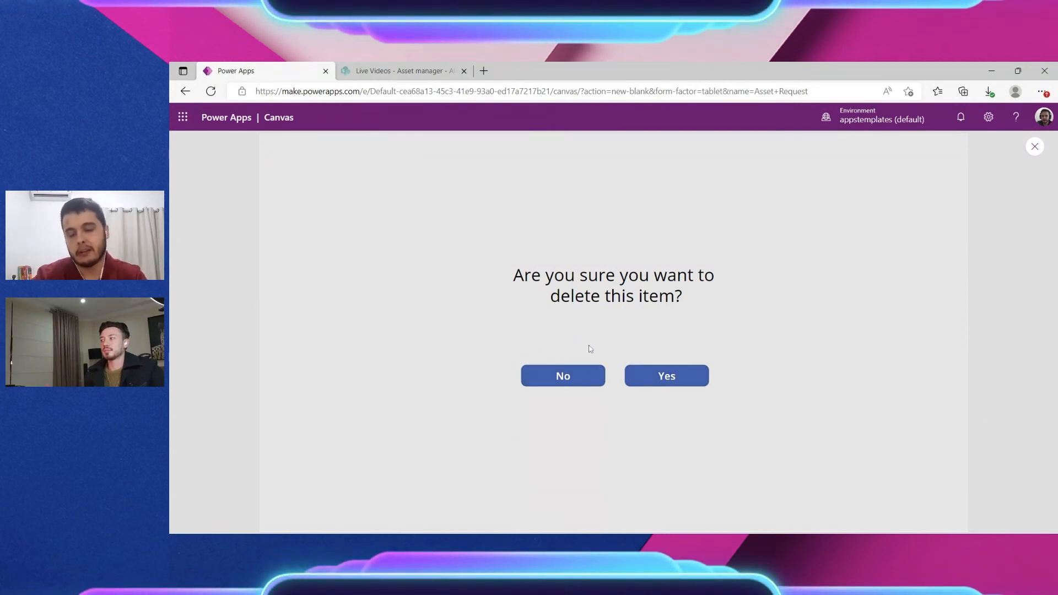
pyautogui.moveTo(513, 274); pyautogui.dragTo(700, 306)
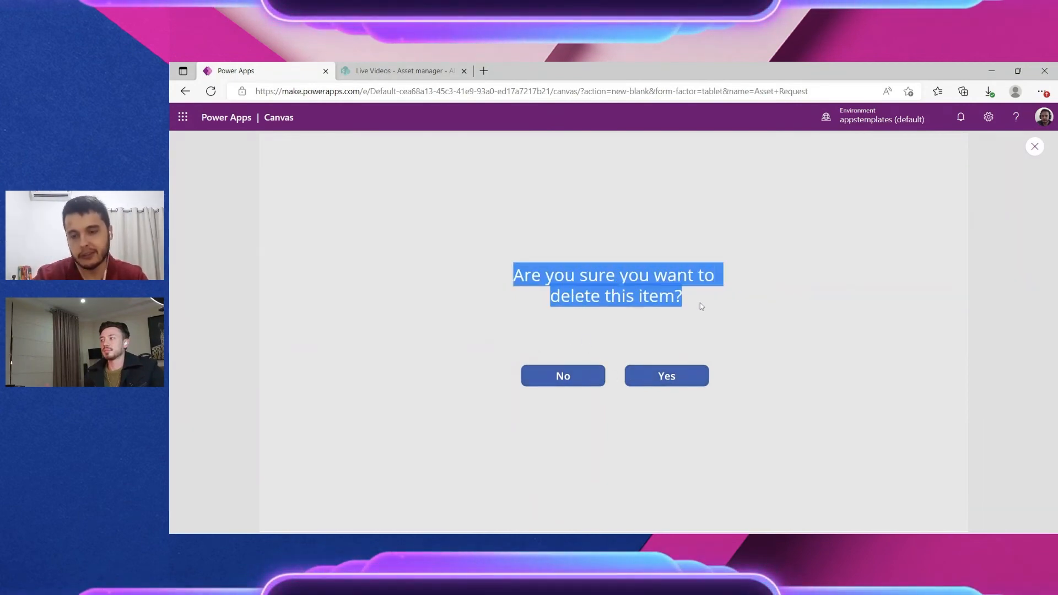
pyautogui.click(697, 305)
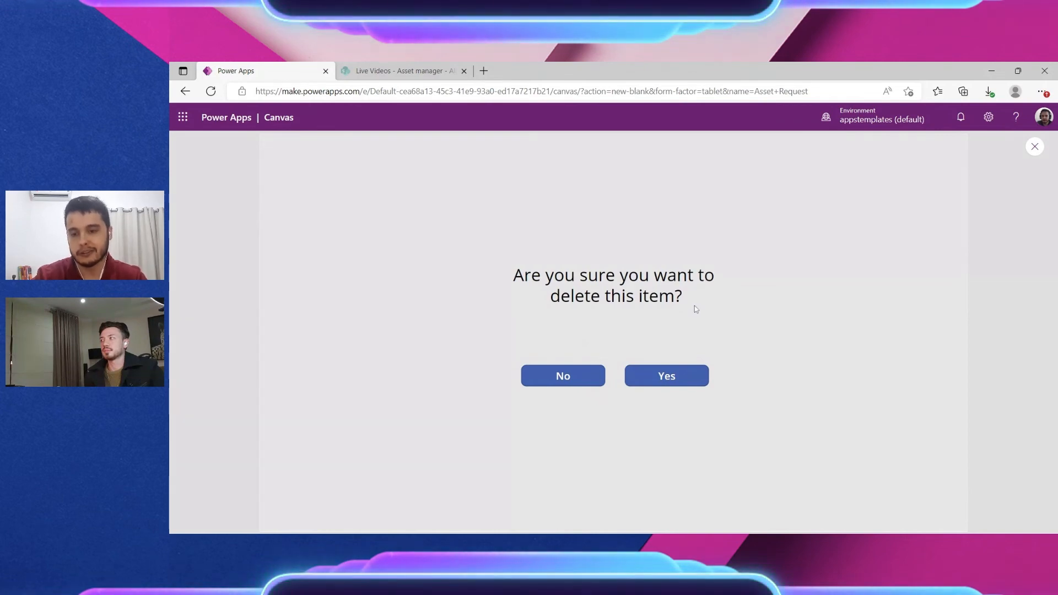
pyautogui.click(584, 382)
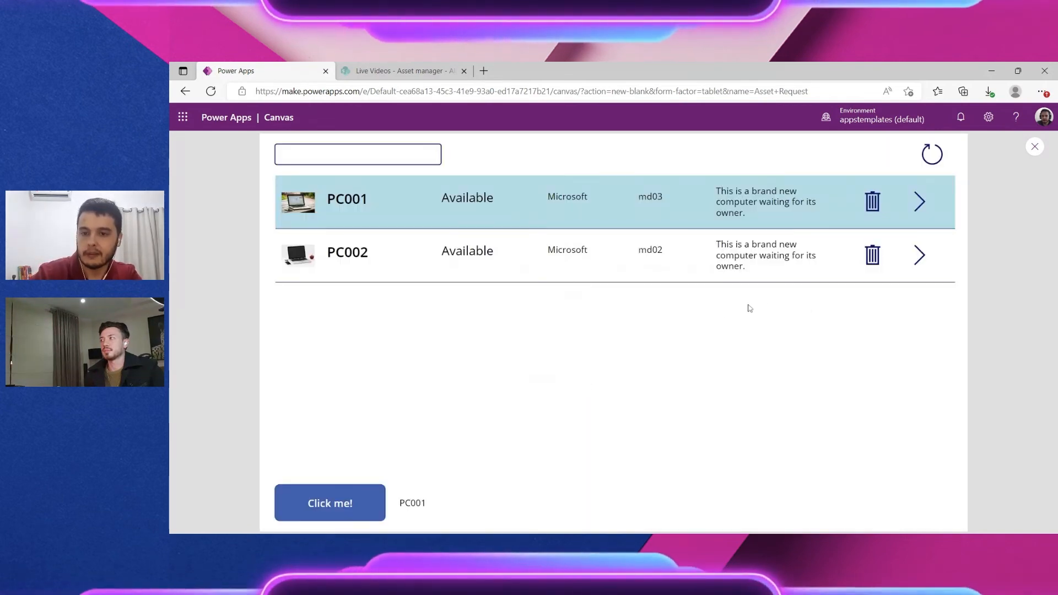
pyautogui.click(872, 202)
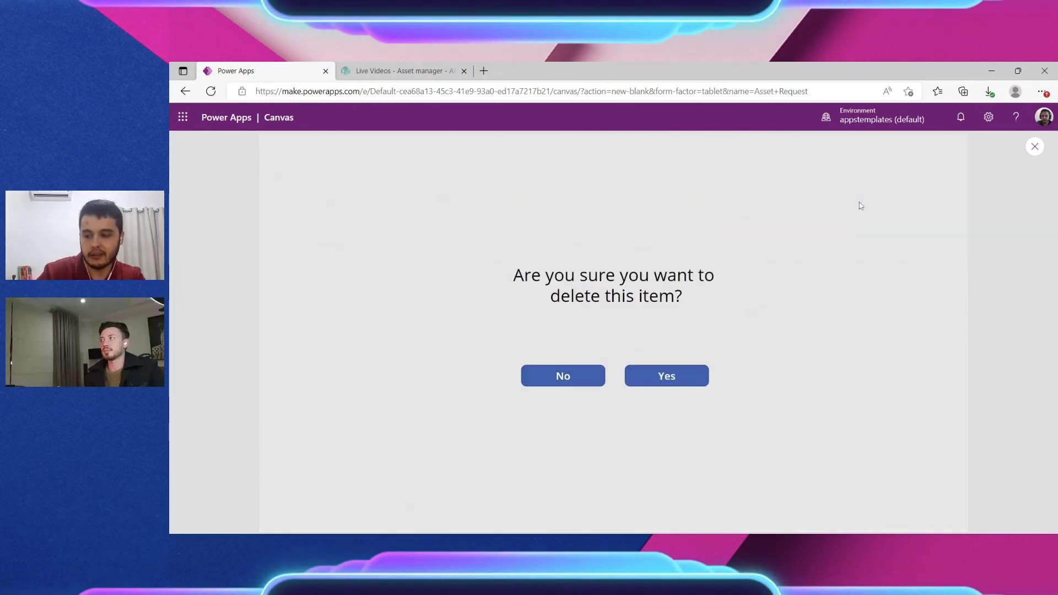
pyautogui.press('Escape')
# Step: Replace galAssetsList.Selected with locSelectedAsset in the Remove call of the Yes button's OnSelect formula
pyautogui.click(650, 382)
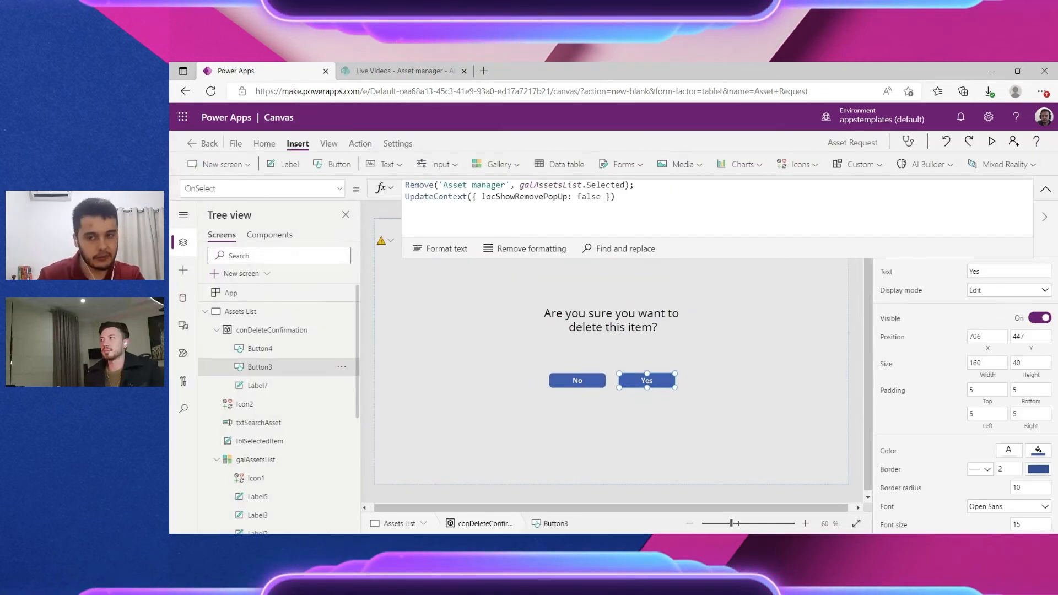
pyautogui.moveTo(519, 186); pyautogui.dragTo(622, 185)
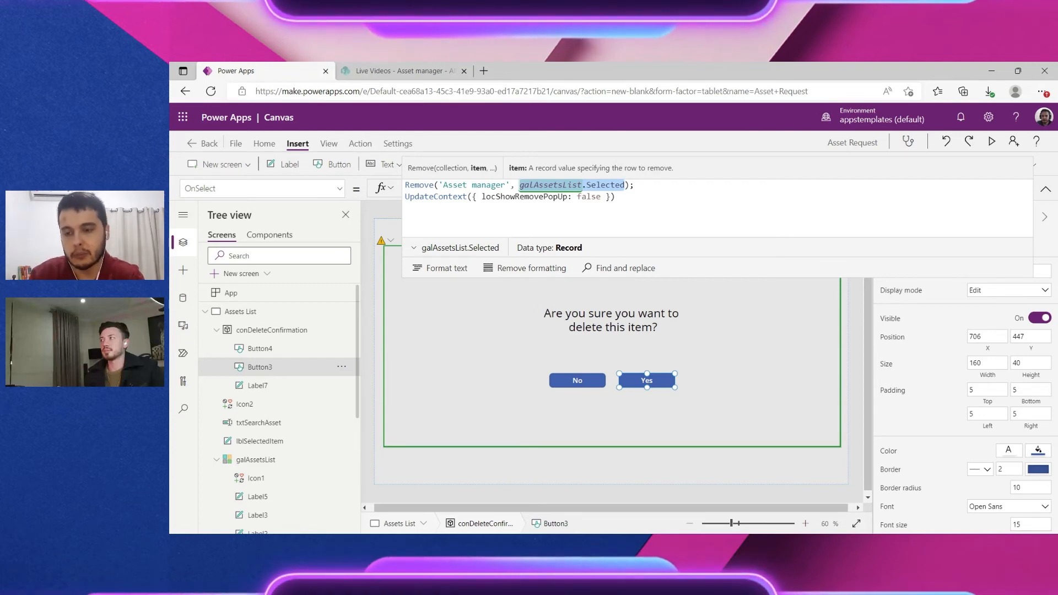
pyautogui.scroll(5, 598, 183)
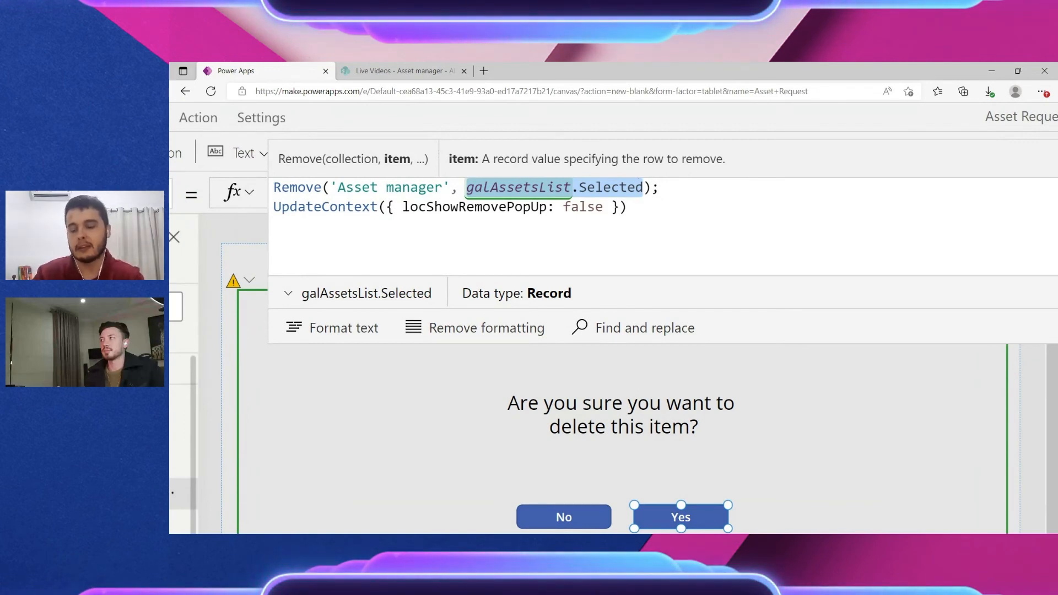
pyautogui.write('loc')
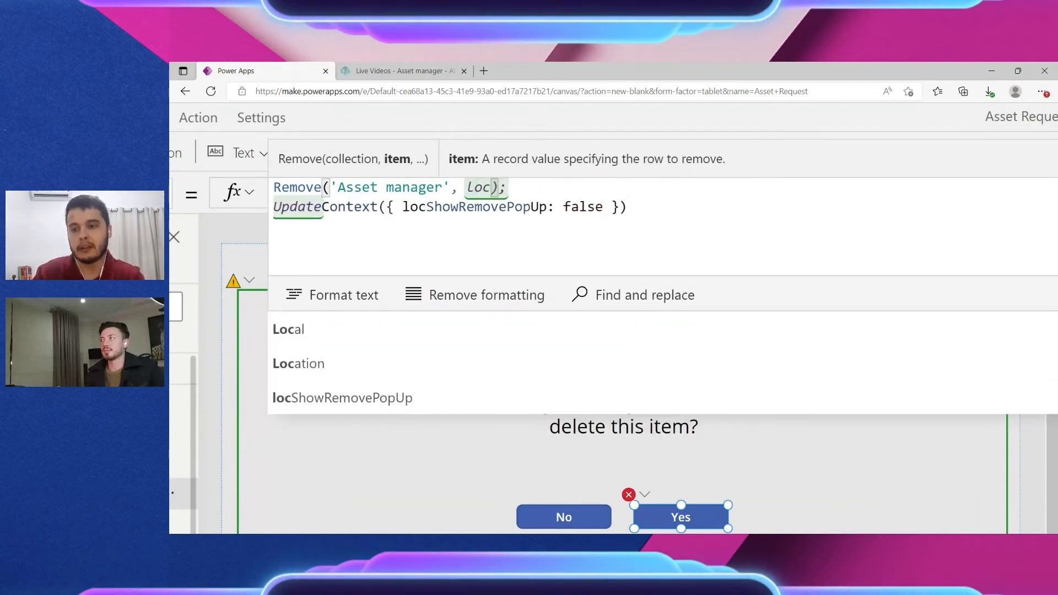
pyautogui.write('Asset')
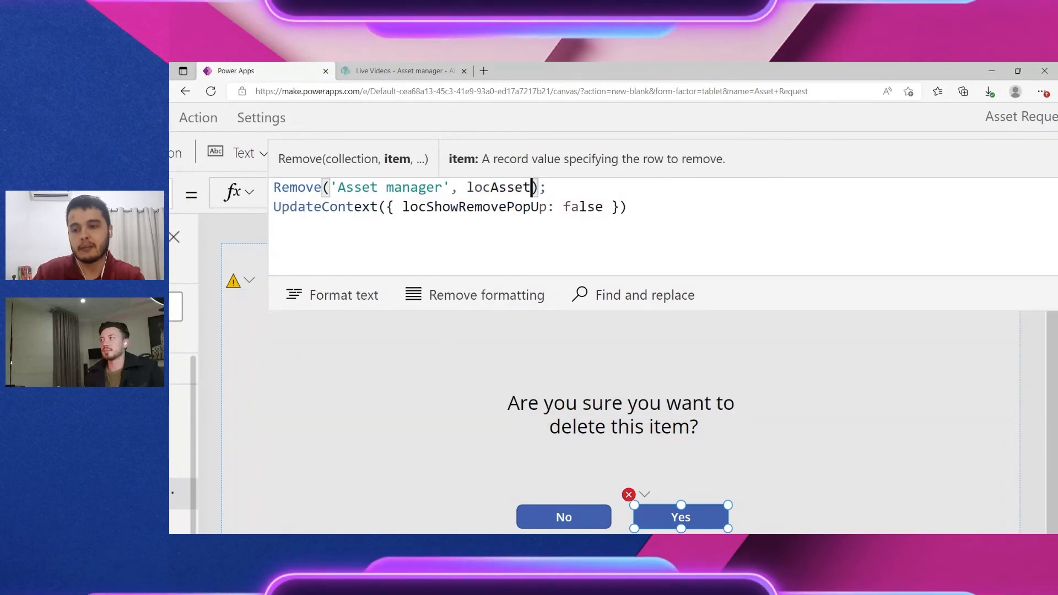
pyautogui.write('Selected')
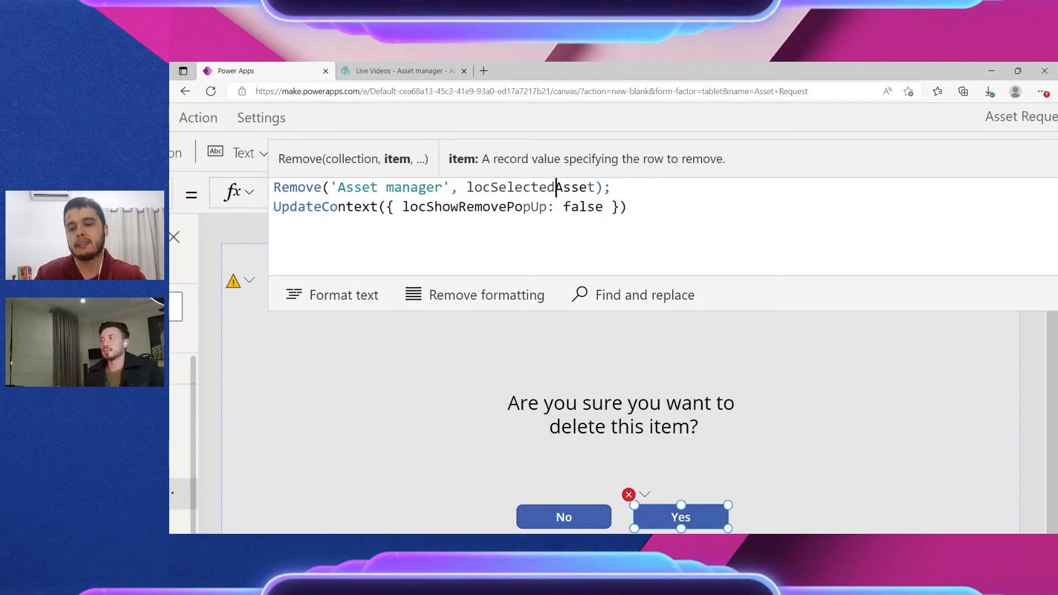
pyautogui.doubleClick(572, 188)
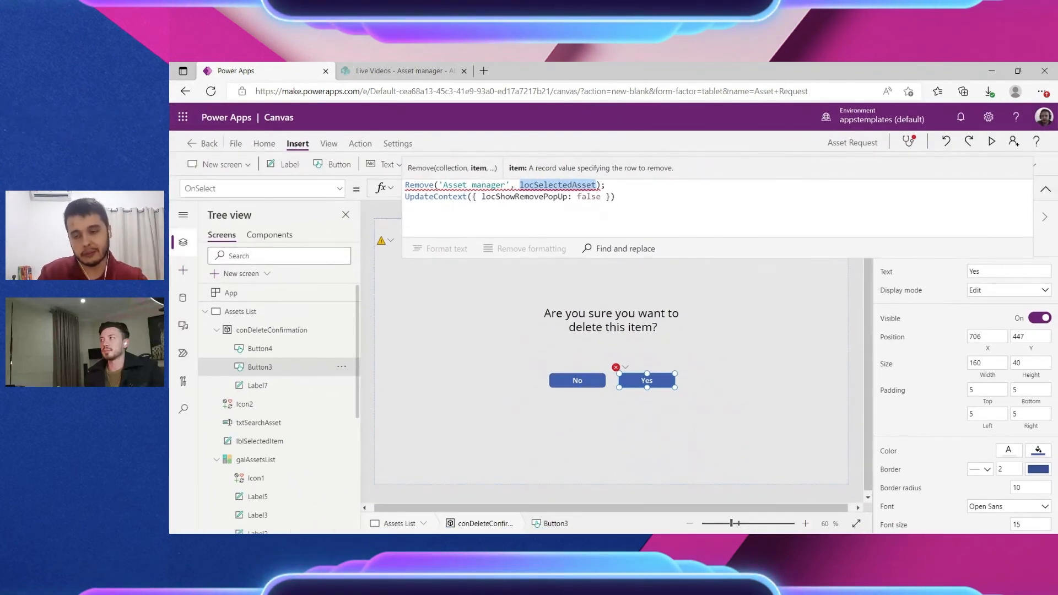
pyautogui.click(1046, 190)
# Step: Dismiss the confirmation pop-up and add locSelectedAsset: ThisItem after locShowRemovePopUp: true in the UpdateContext record of the trash icon's OnSelect formula
pyautogui.keyDown('alt'); pyautogui.click(602, 381); pyautogui.keyUp('alt')
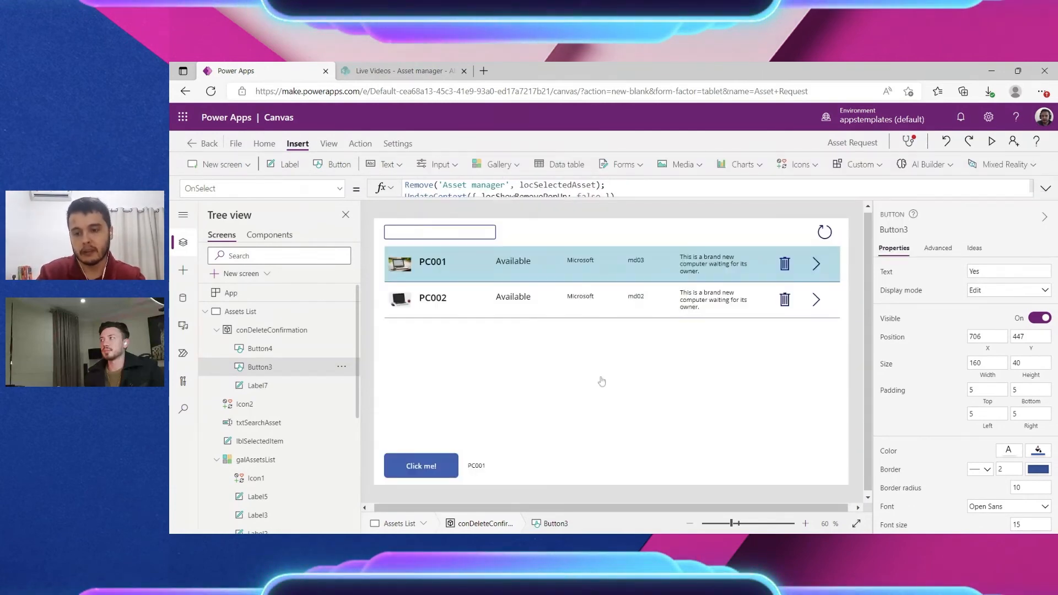
pyautogui.click(784, 264)
pyautogui.click(1045, 189)
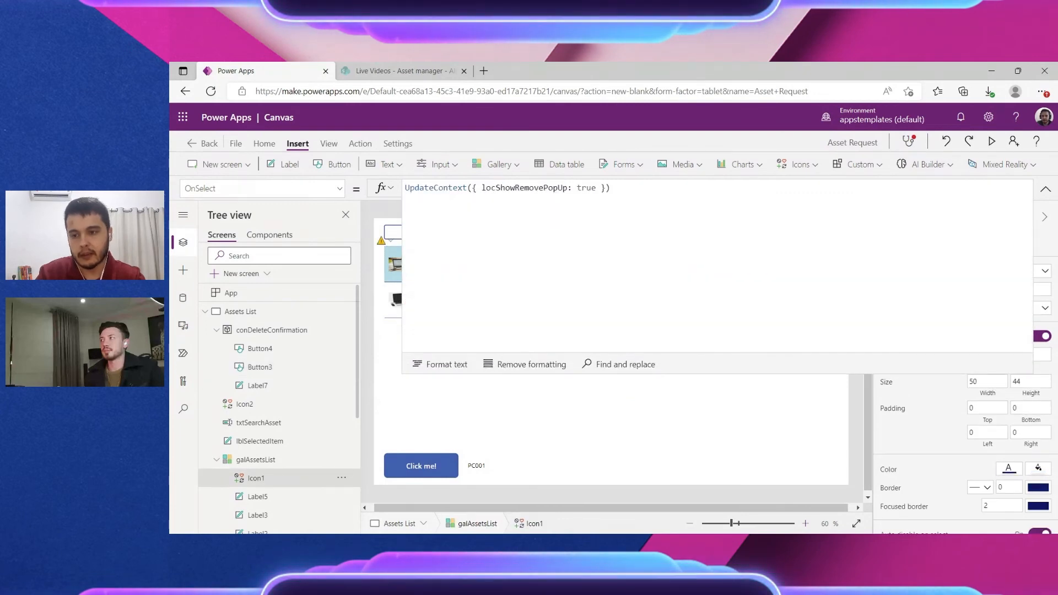
pyautogui.scroll(5, 583, 198)
pyautogui.click(611, 175)
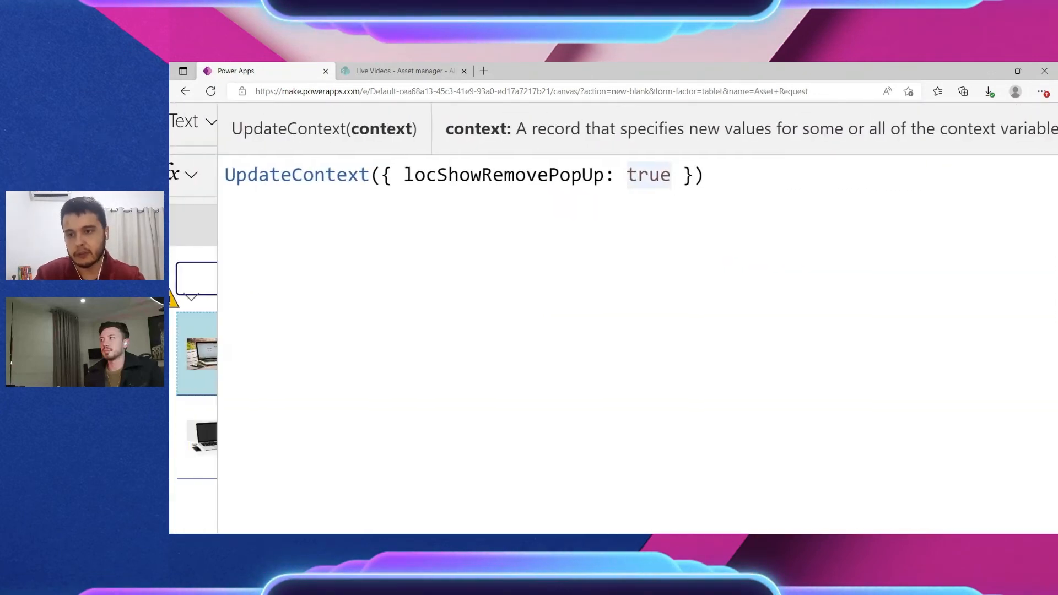
pyautogui.write(', locSelectedAsset')
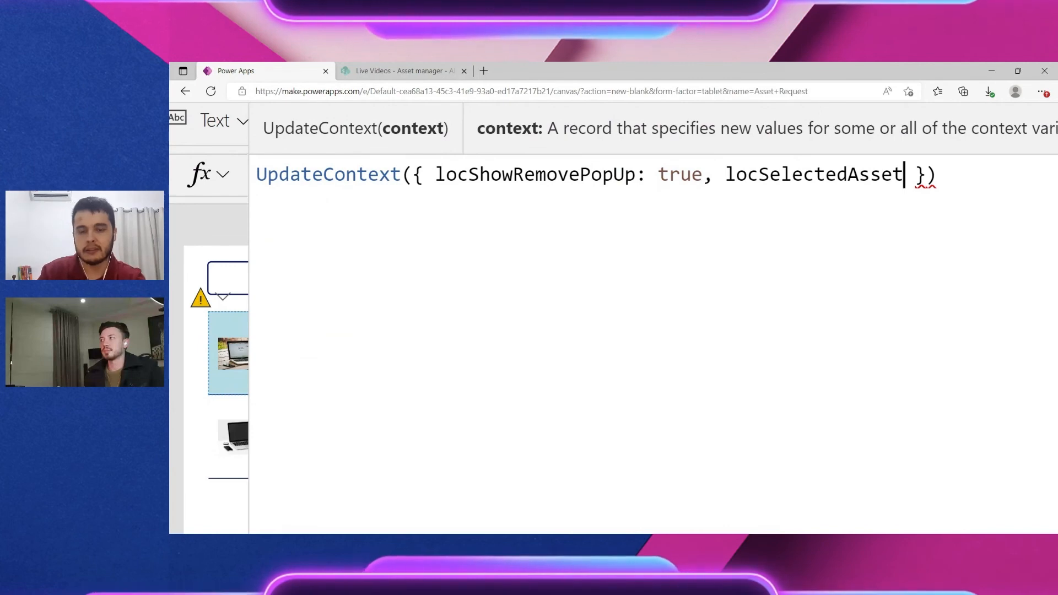
pyautogui.write(': ')
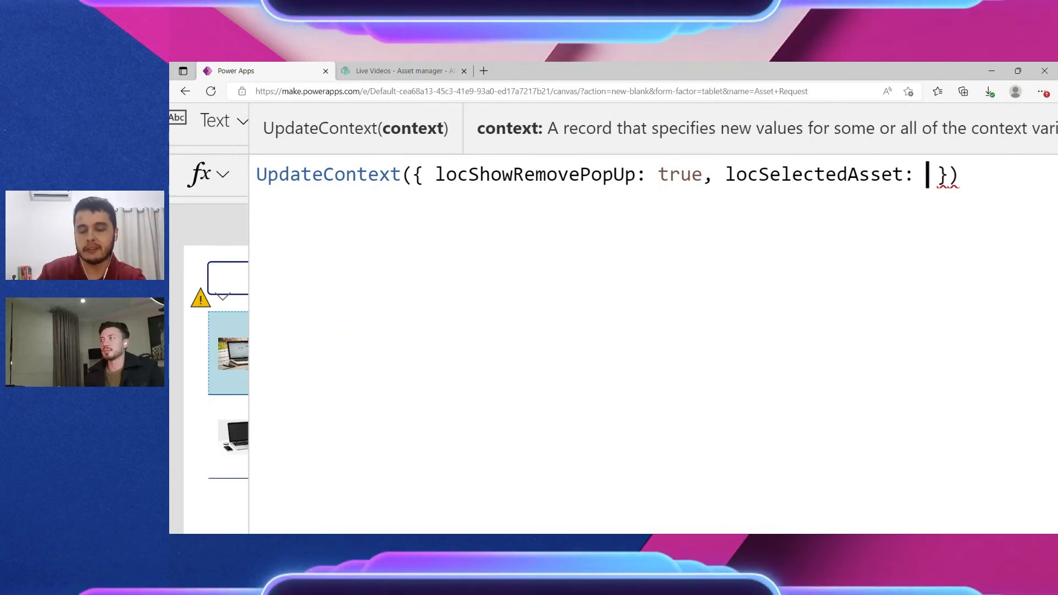
pyautogui.write('This')
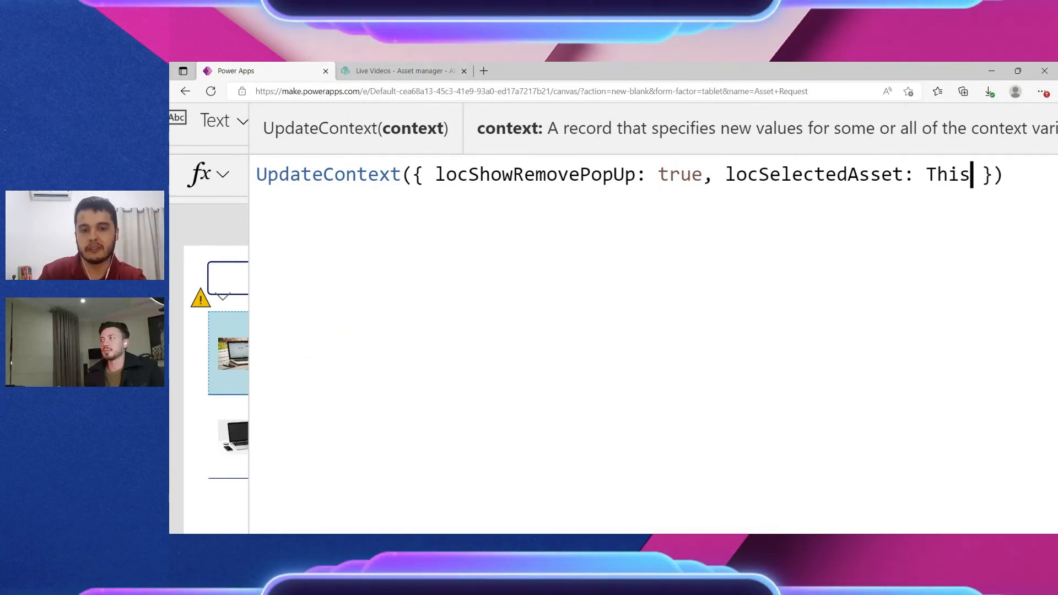
pyautogui.write('Item')
pyautogui.scroll(-5, 613, 331)
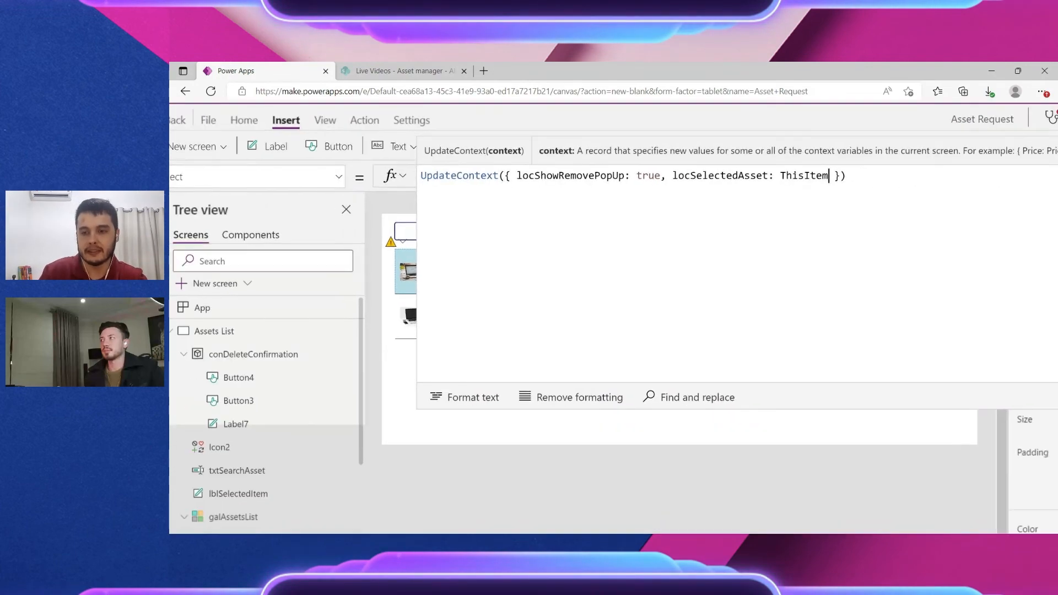
pyautogui.scroll(-3, 711, 193)
pyautogui.doubleClick(711, 188)
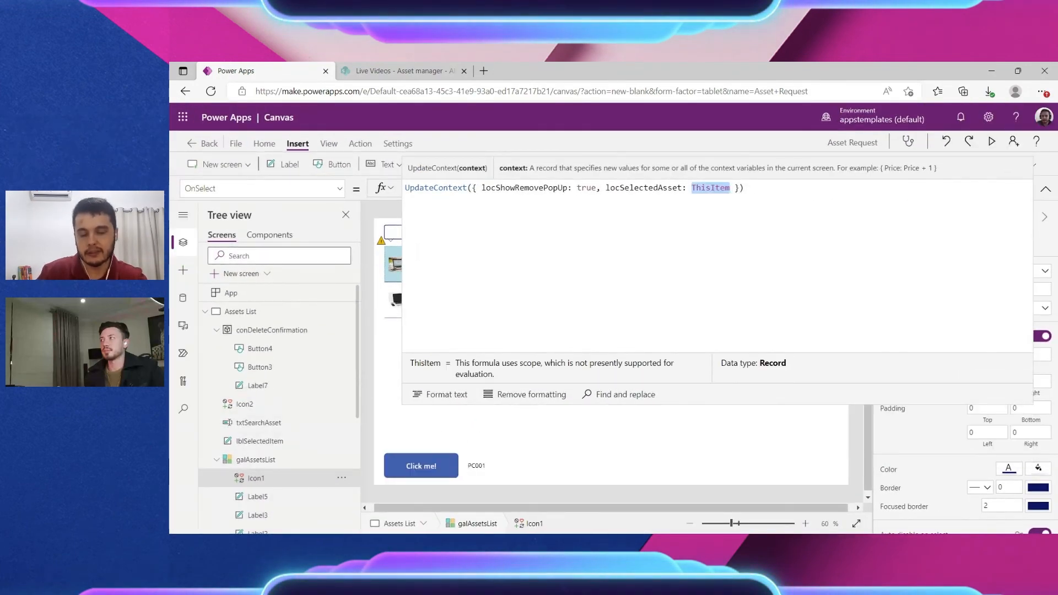
pyautogui.doubleClick(644, 188)
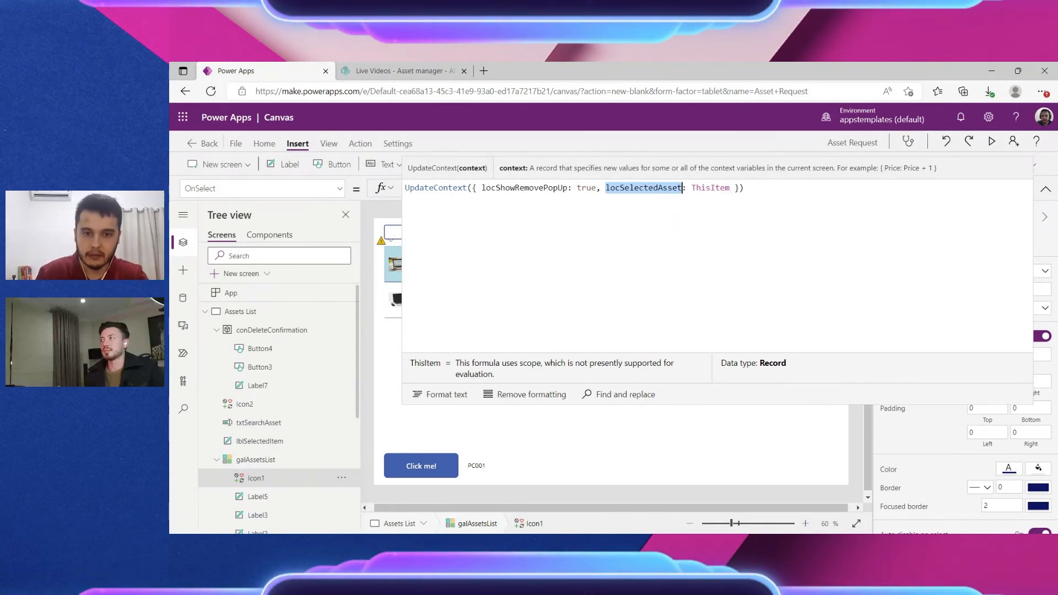
pyautogui.click(1045, 189)
# Step: Preview the app, delete PC002 with its trash icon and the Yes confirmation, and close the preview
pyautogui.click(991, 141)
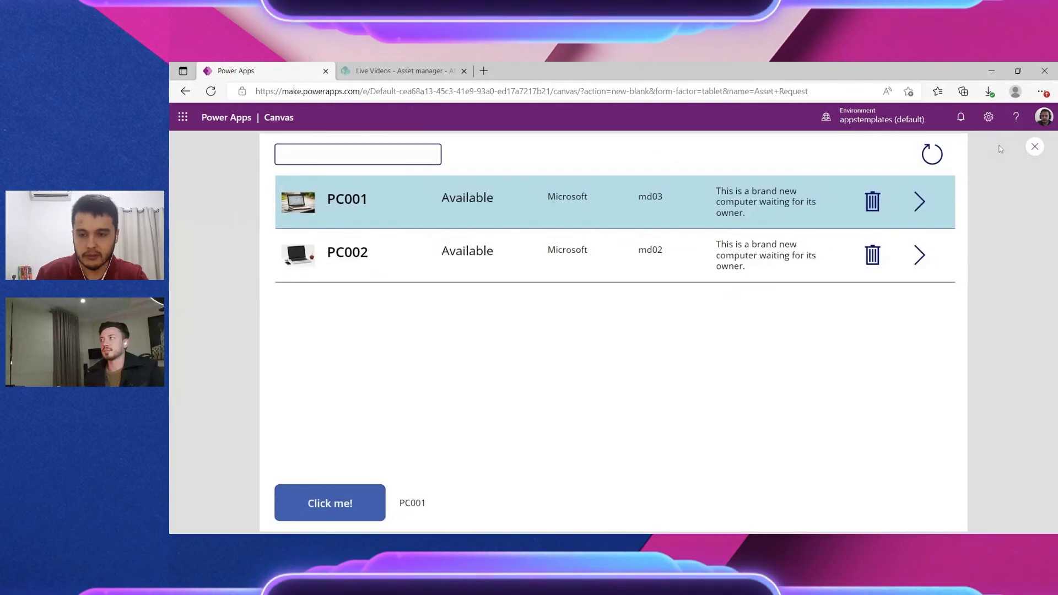
pyautogui.click(865, 258)
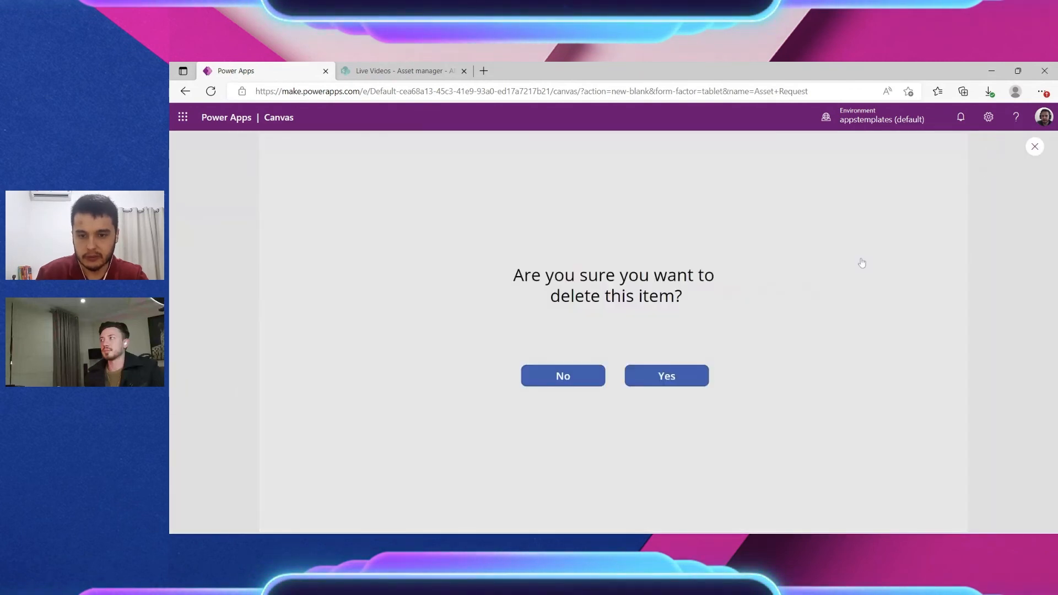
pyautogui.click(653, 375)
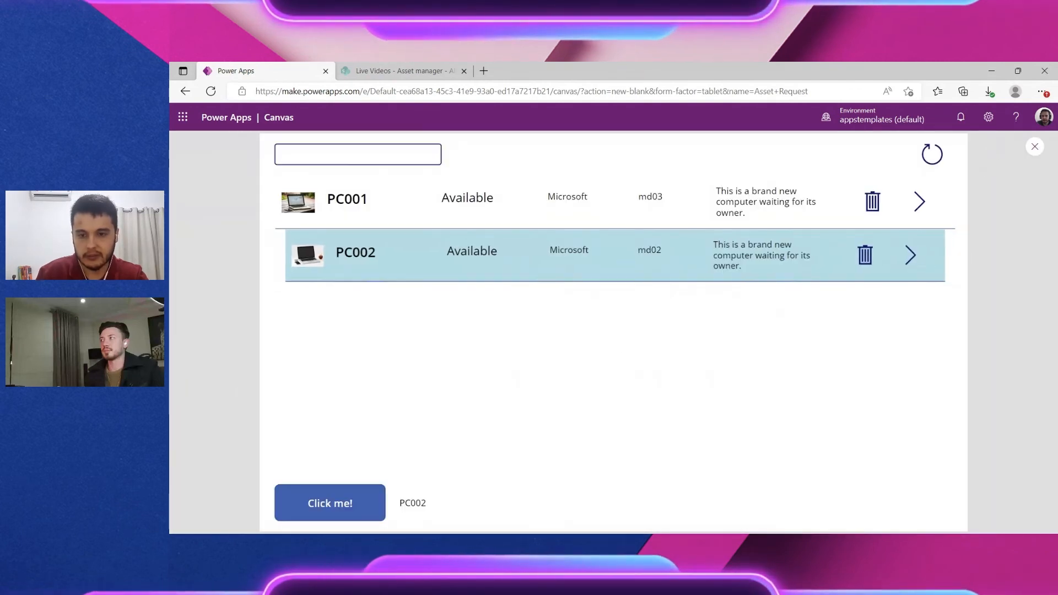
pyautogui.click(866, 256)
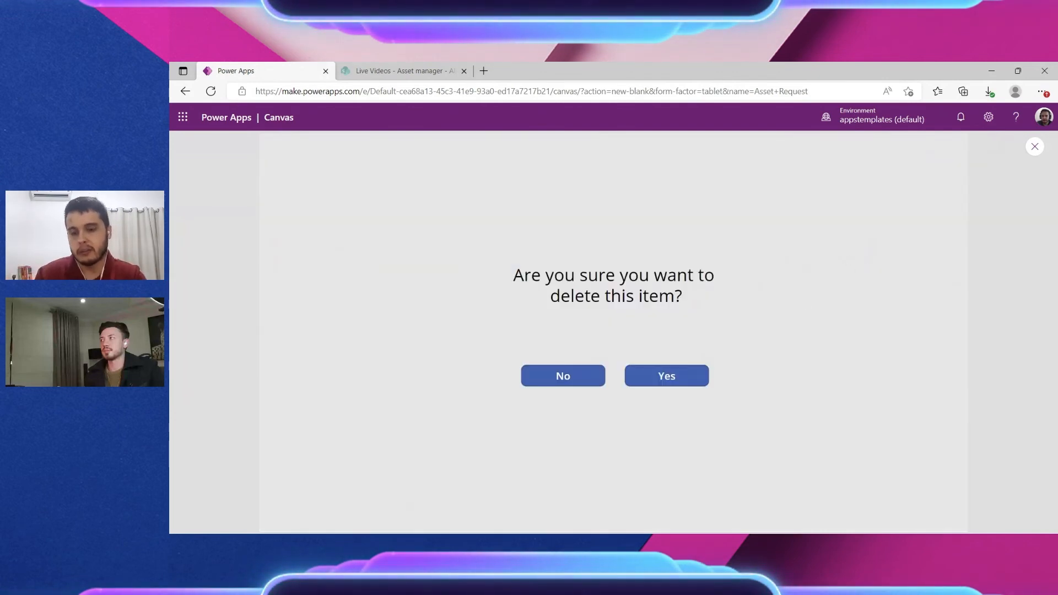
pyautogui.click(681, 381)
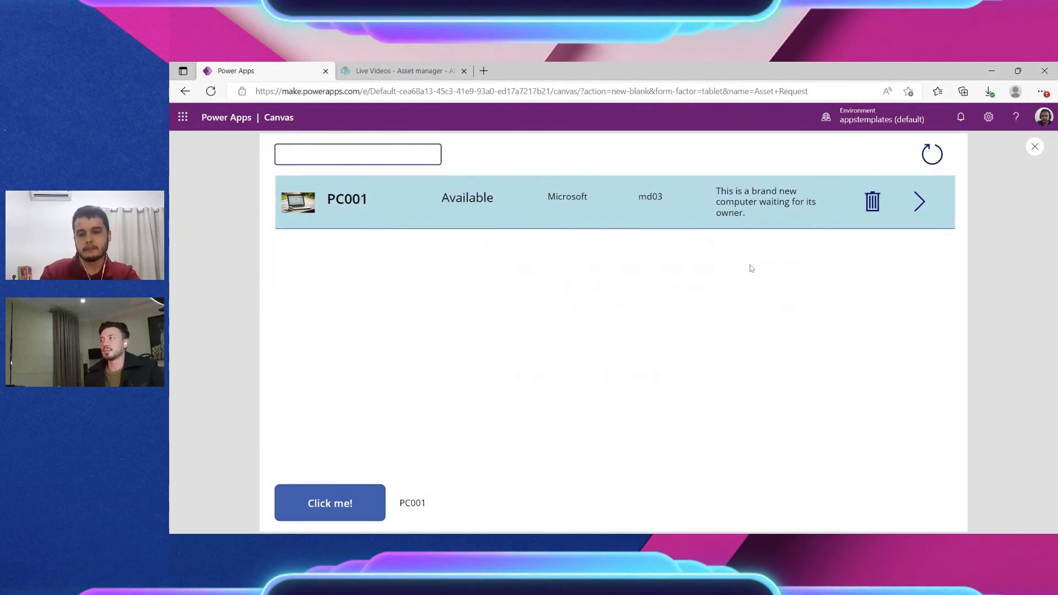
pyautogui.press('Escape')
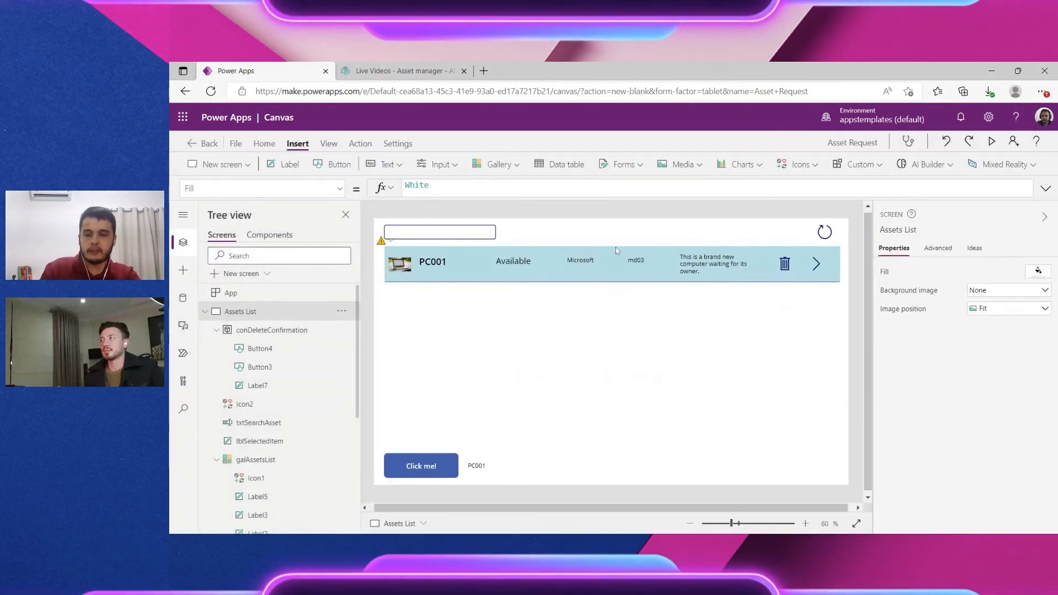
# Step: Review the app's context variables for Screen2 and then for the Assets List screen
pyautogui.click(328, 144)
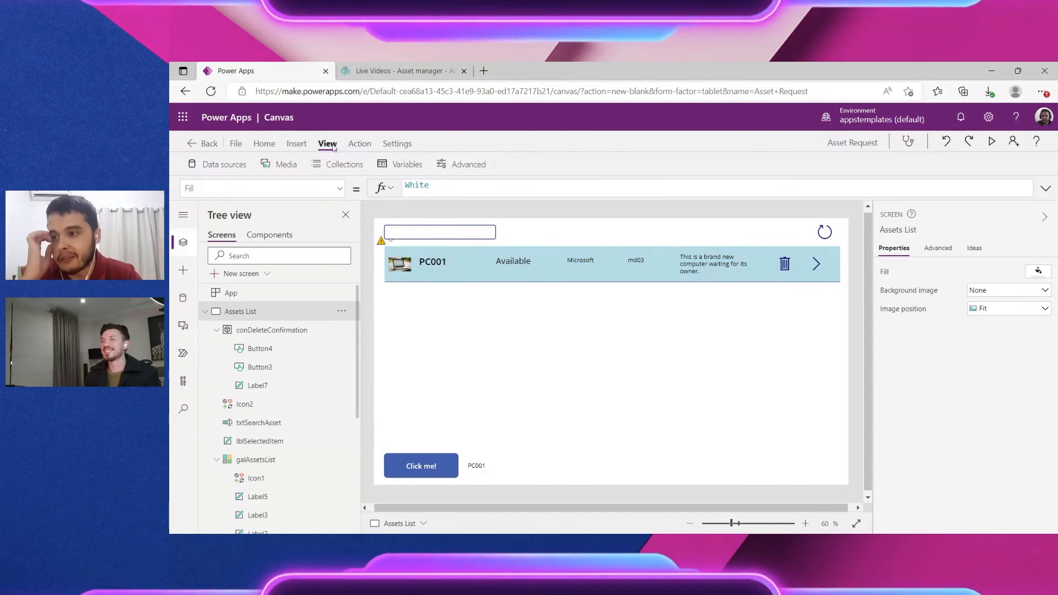
pyautogui.click(406, 165)
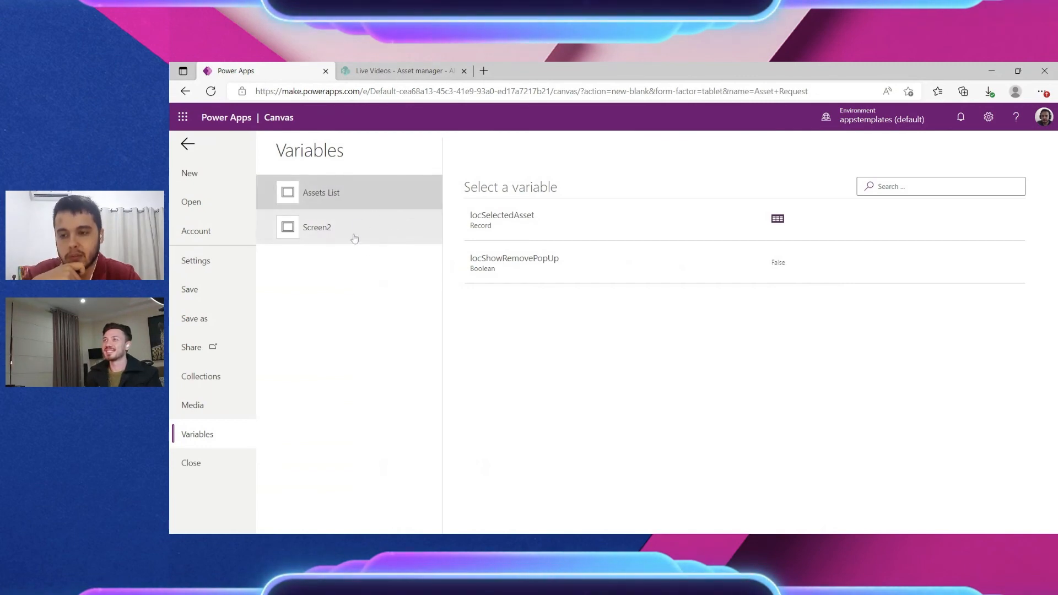
pyautogui.click(383, 225)
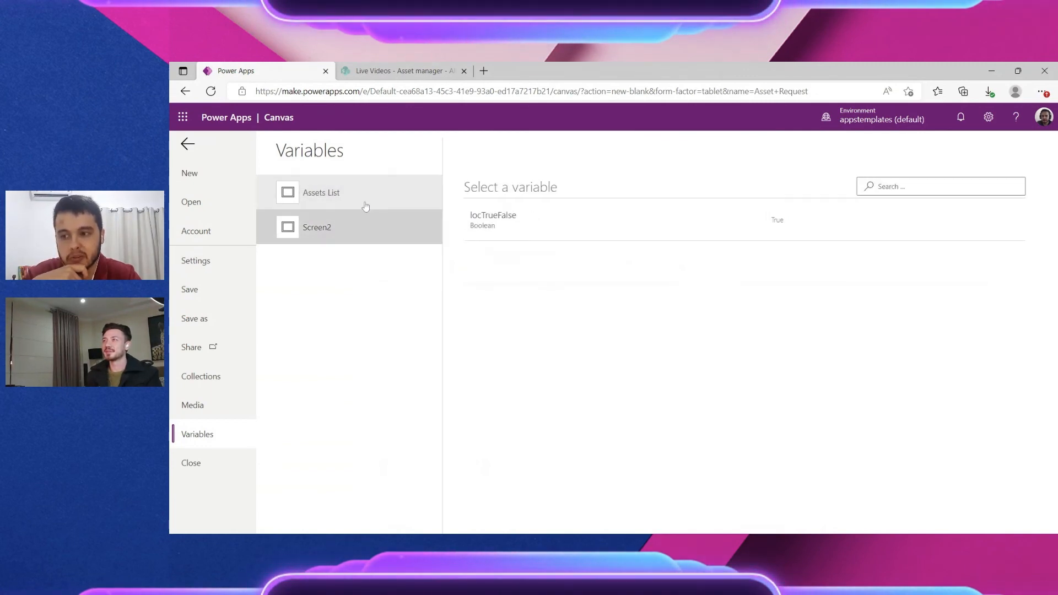
pyautogui.click(358, 201)
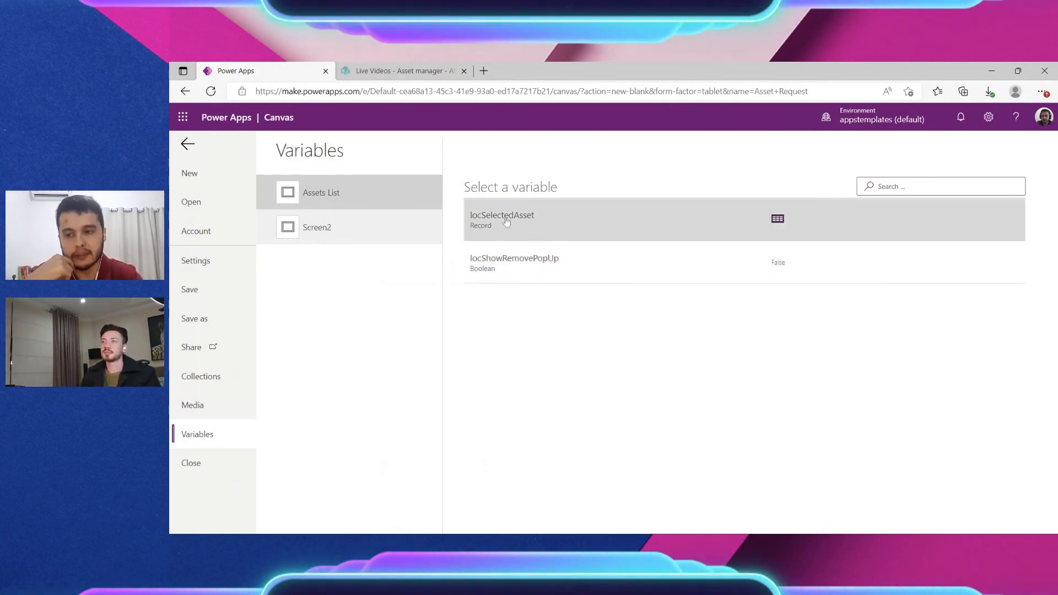
# Step: Inspect the definition and stored record fields of locSelectedAsset, then return to the canvas and select galAssetsList
pyautogui.click(778, 222)
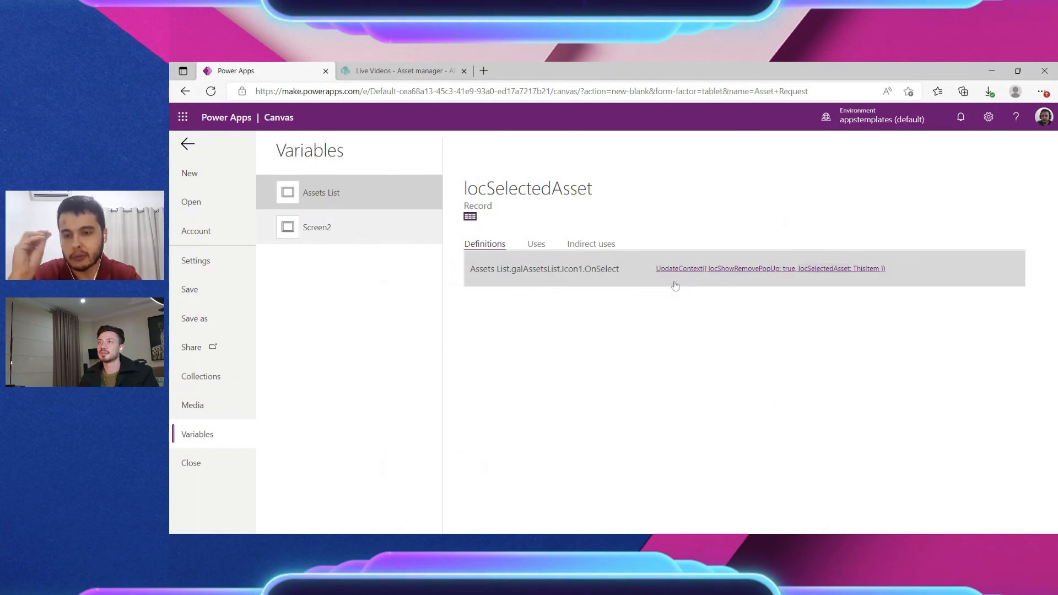
pyautogui.click(470, 221)
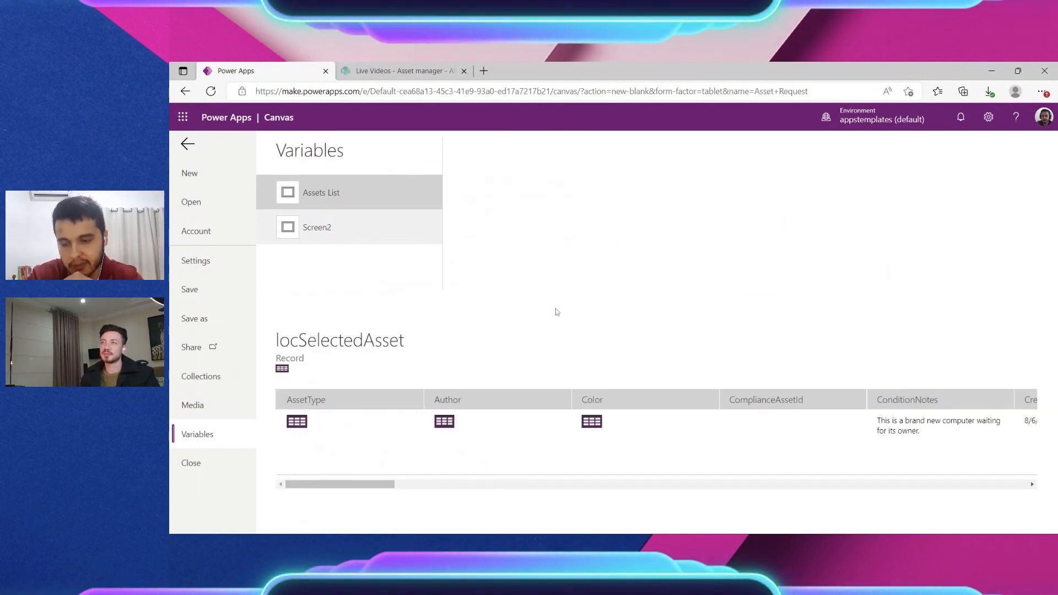
pyautogui.moveTo(365, 484); pyautogui.dragTo(626, 486)
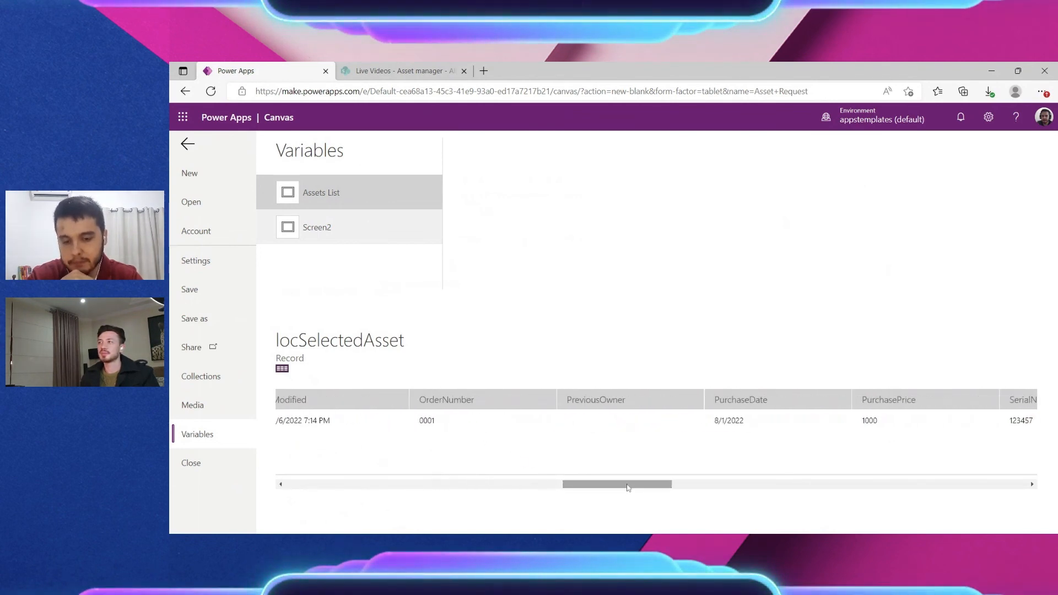
pyautogui.click(187, 144)
pyautogui.click(729, 391)
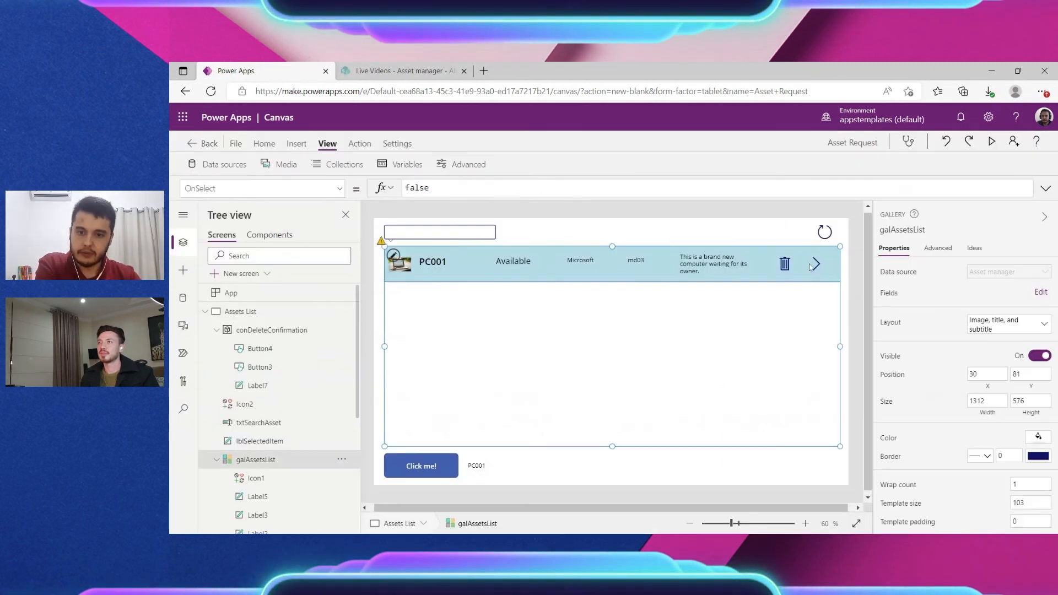
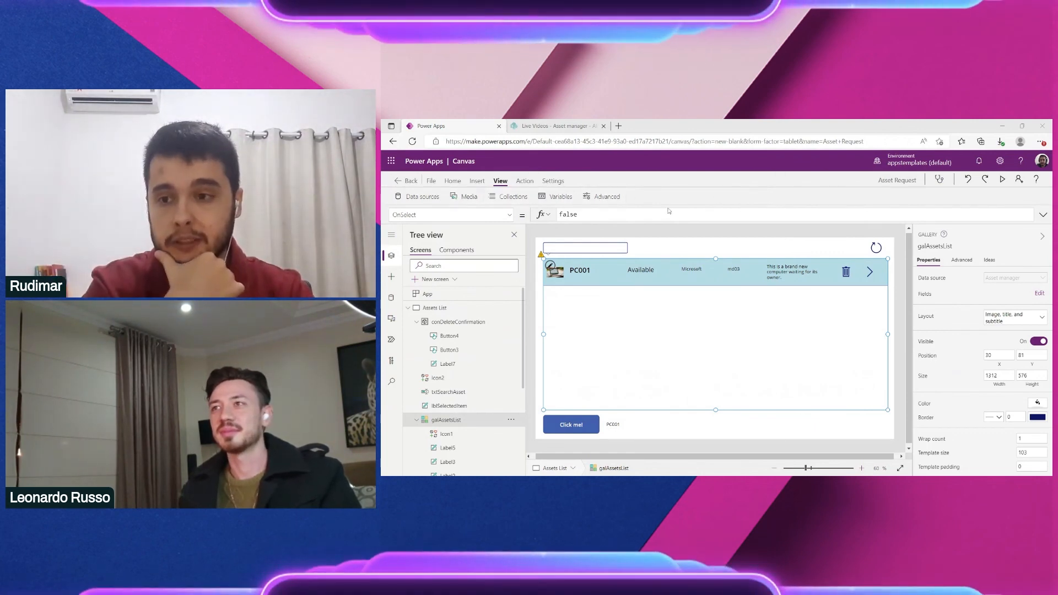
# Step: Check the Auto save and Data row limit options in the app's general settings, then close the settings
pyautogui.click(553, 181)
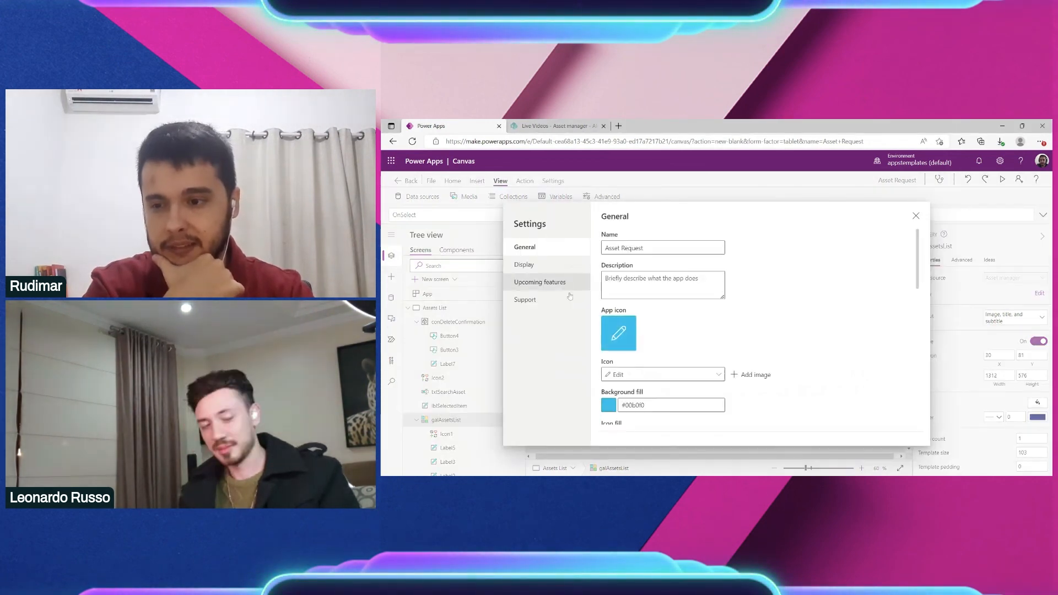
pyautogui.scroll(-10, 742, 338)
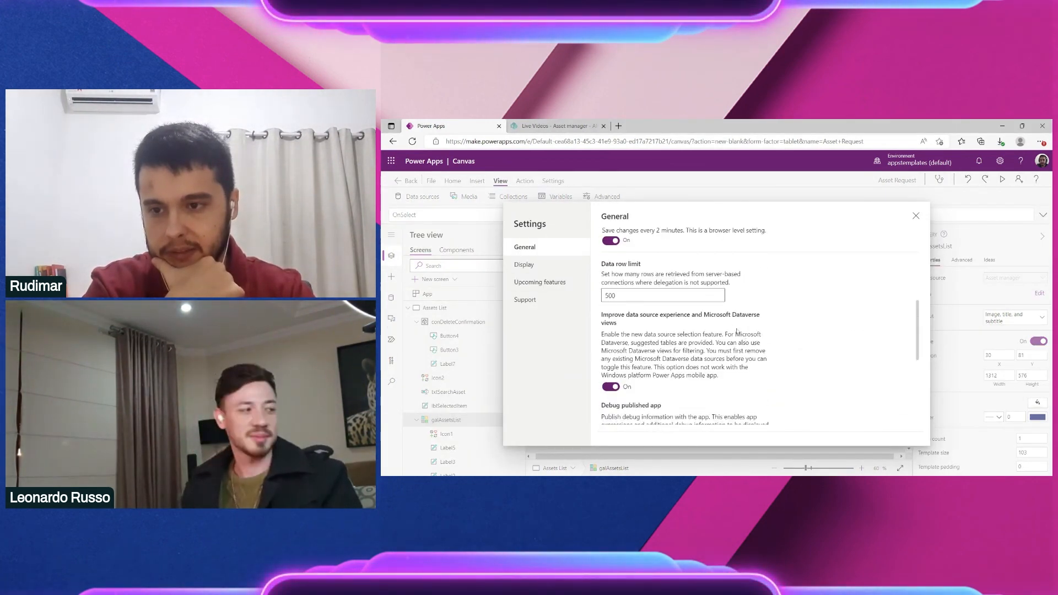
pyautogui.scroll(1, 736, 331)
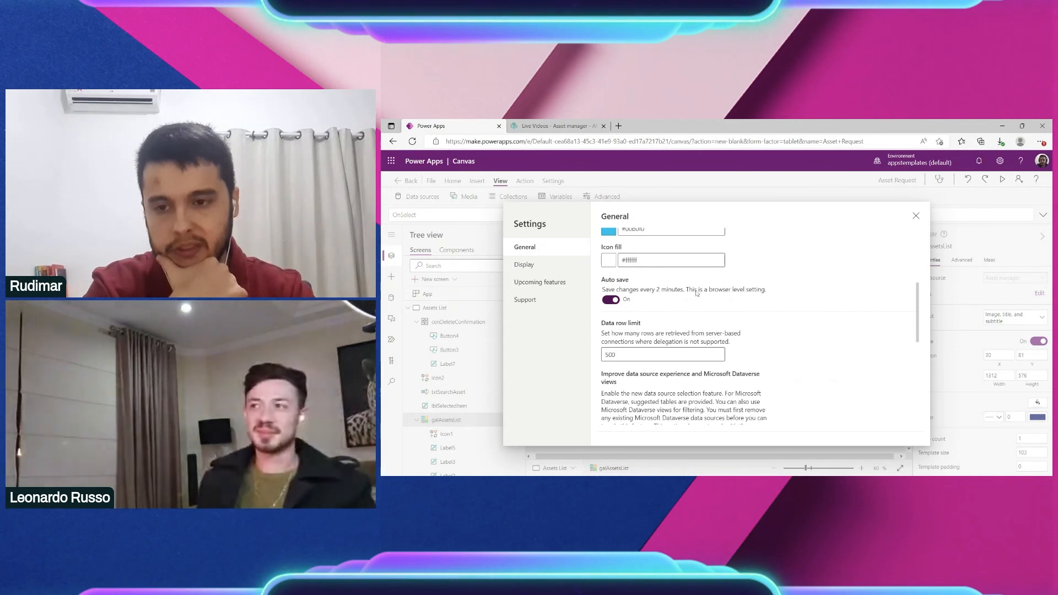
pyautogui.scroll(1, 697, 293)
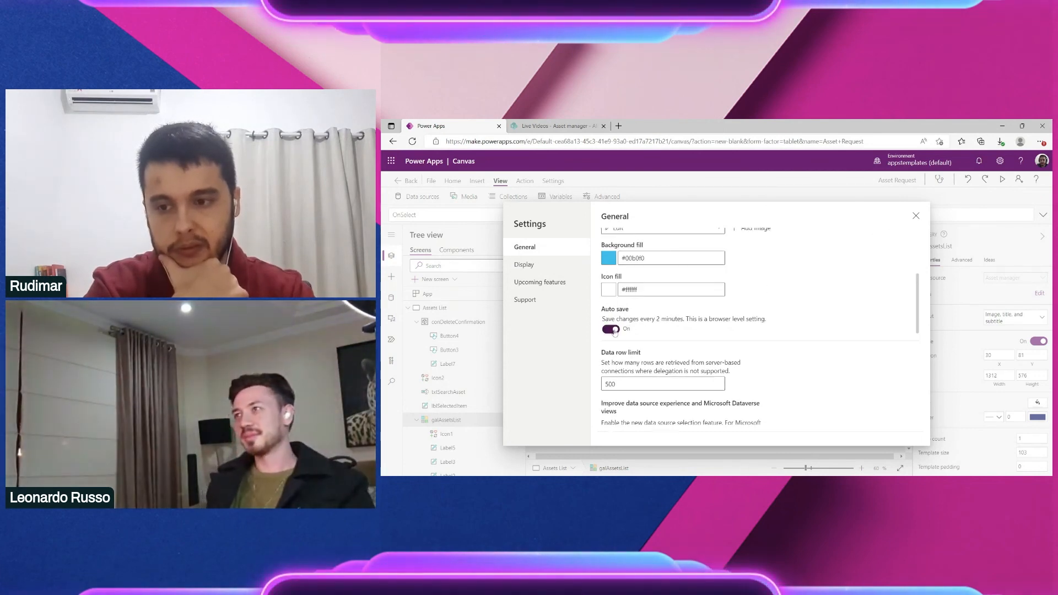
pyautogui.press('Escape')
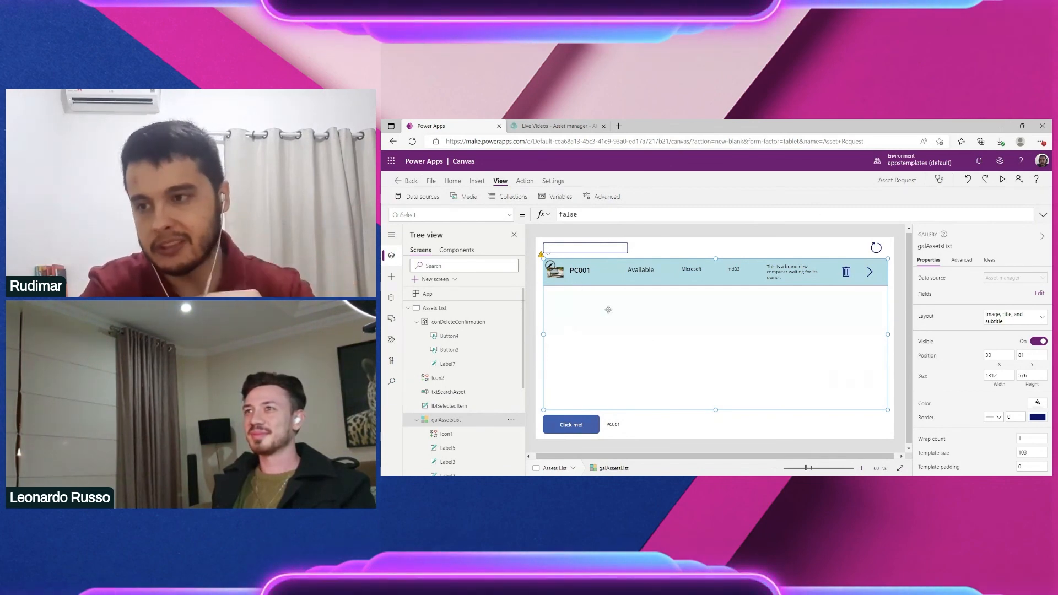
# Step: Save the app to the cloud under the name Asset Request
pyautogui.click(431, 181)
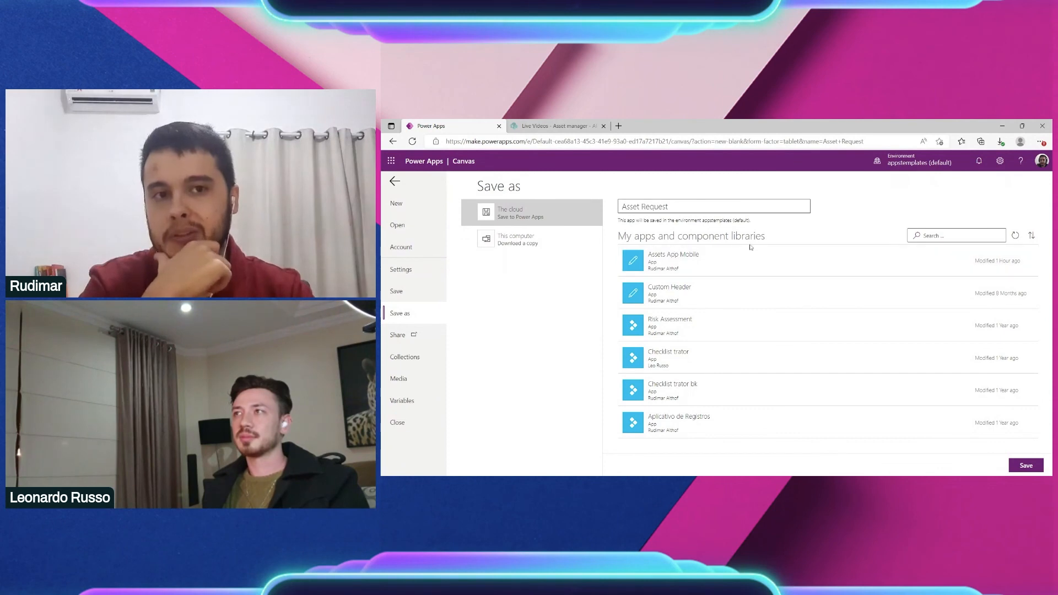
pyautogui.moveTo(678, 207); pyautogui.dragTo(620, 207)
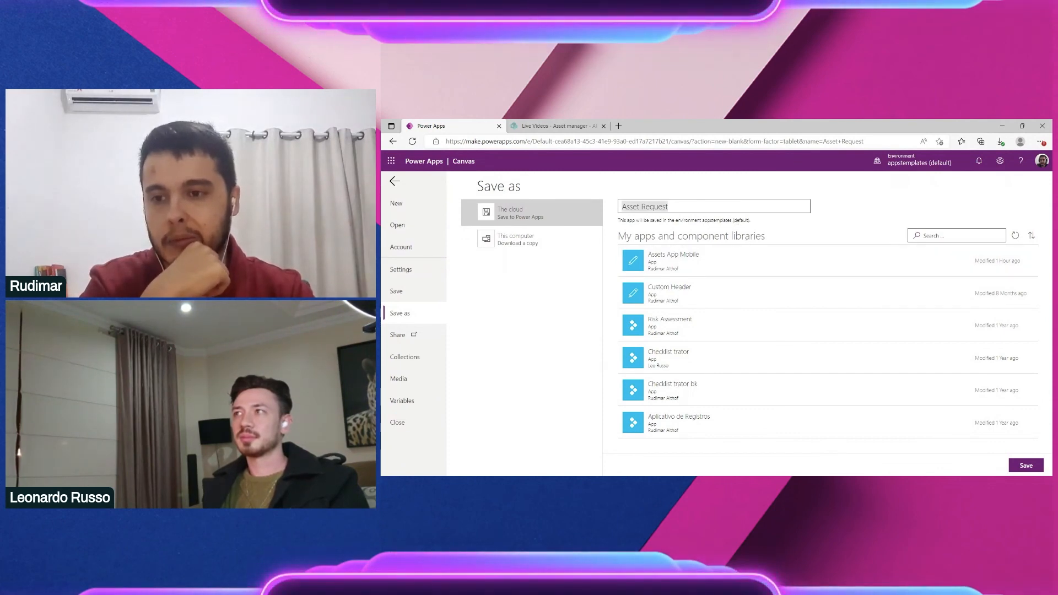
pyautogui.press('Return')
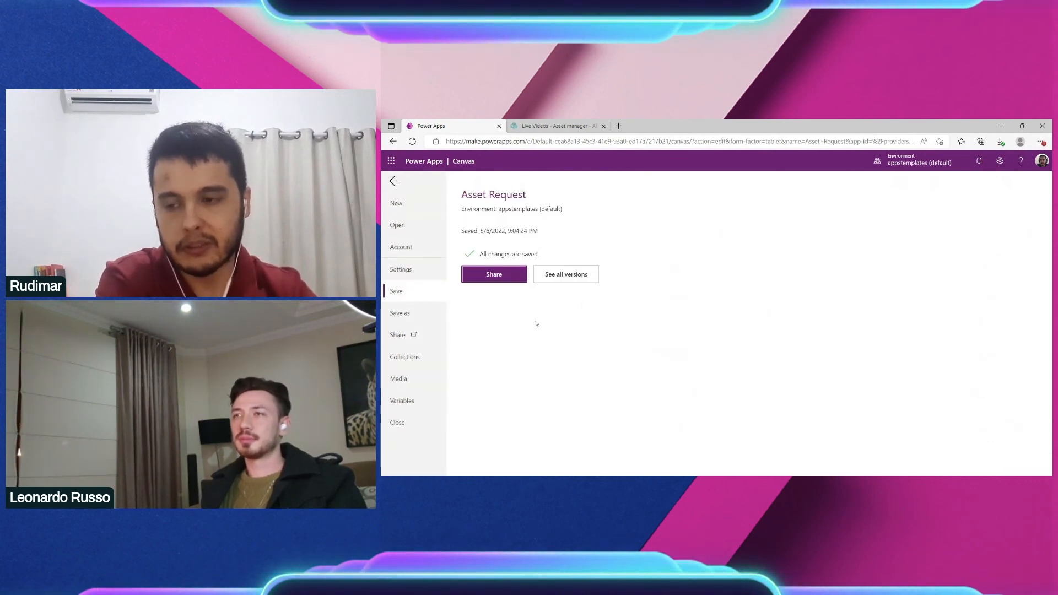
# Step: Return to the canvas, move the Click me! button horizontally past the PC001 label to about X 577, Y 678, and save the app
pyautogui.click(392, 180)
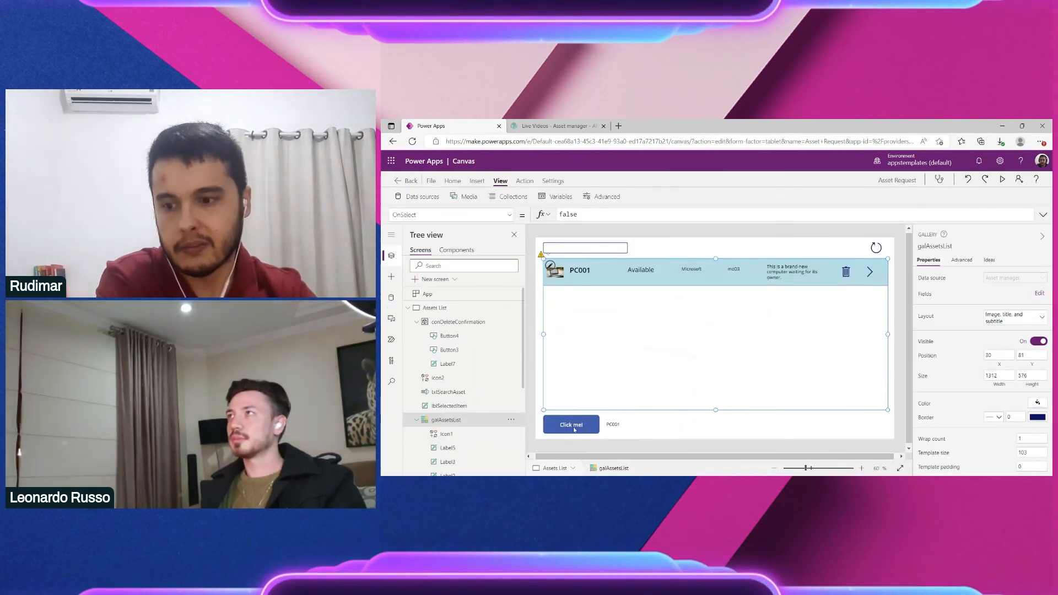
pyautogui.moveTo(568, 428); pyautogui.dragTo(715, 426)
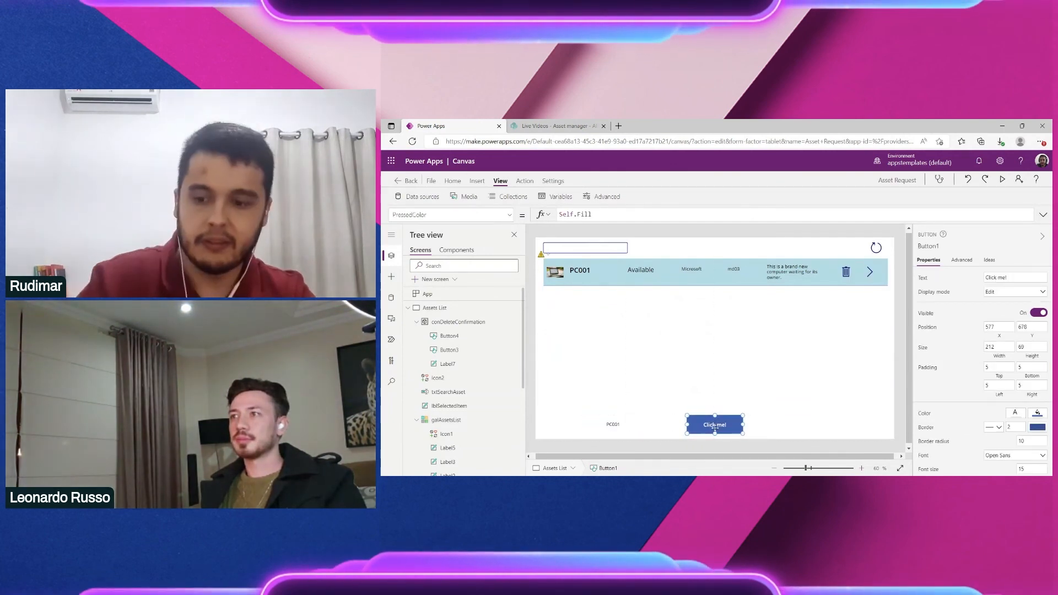
pyautogui.hotkey('ctrl', 's')
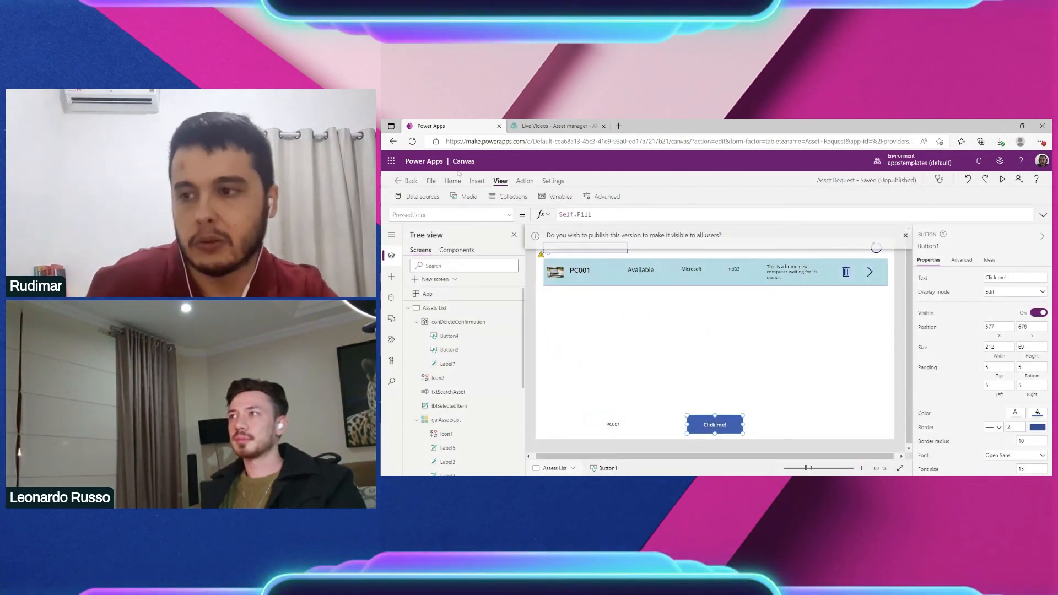
# Step: Publish the saved version of the Asset Request app
pyautogui.click(431, 182)
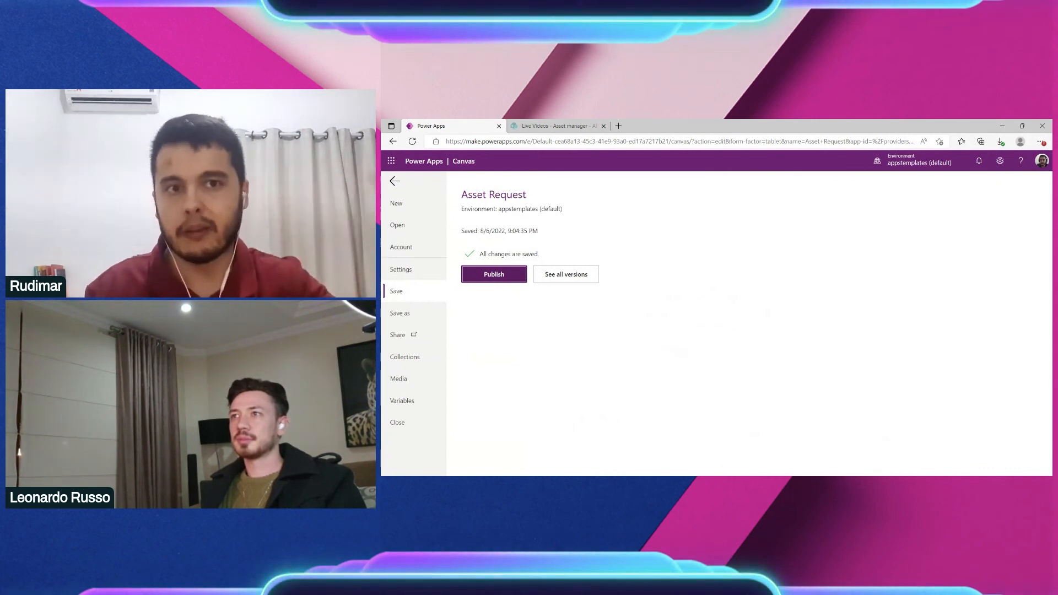
pyautogui.click(395, 182)
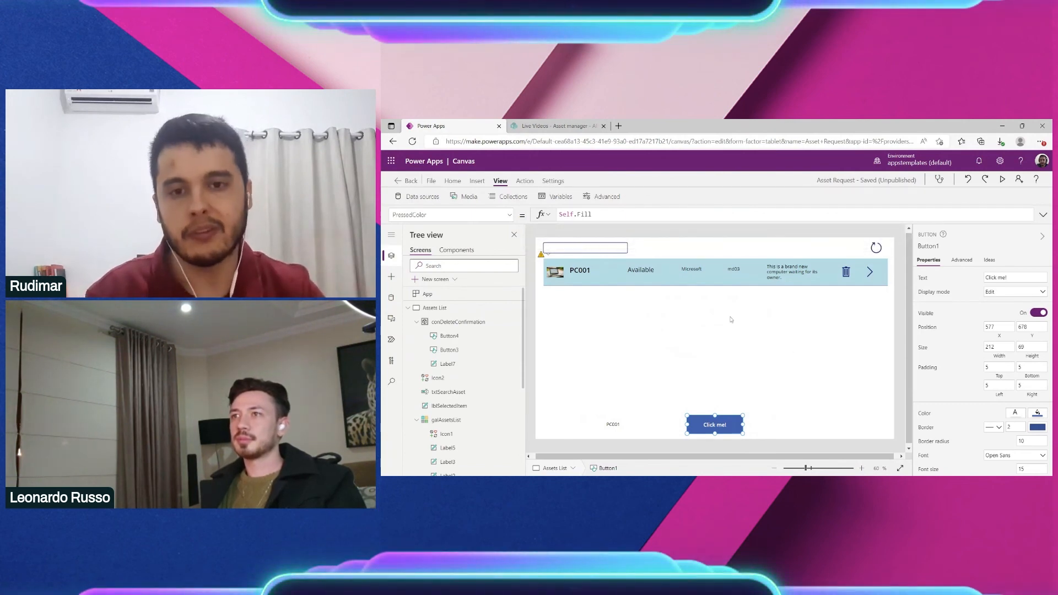
pyautogui.hotkey('ctrl', 's')
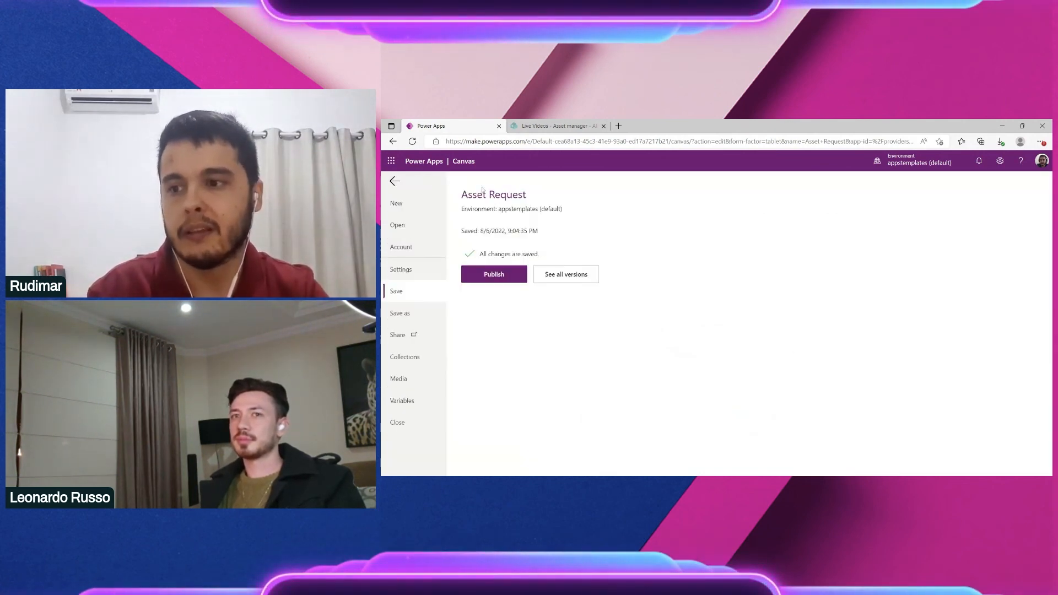
pyautogui.click(505, 275)
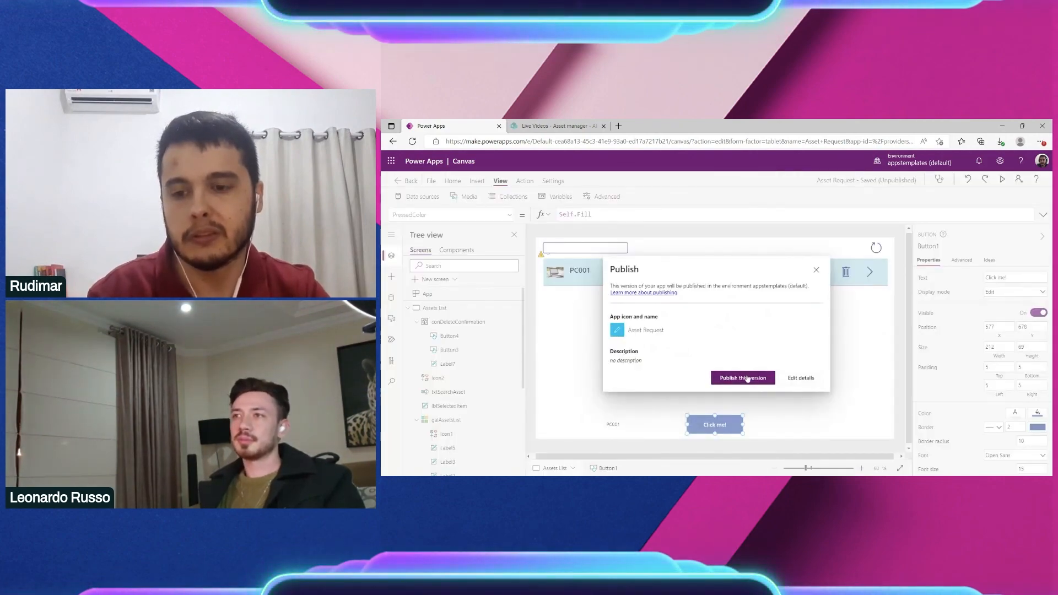
pyautogui.click(742, 378)
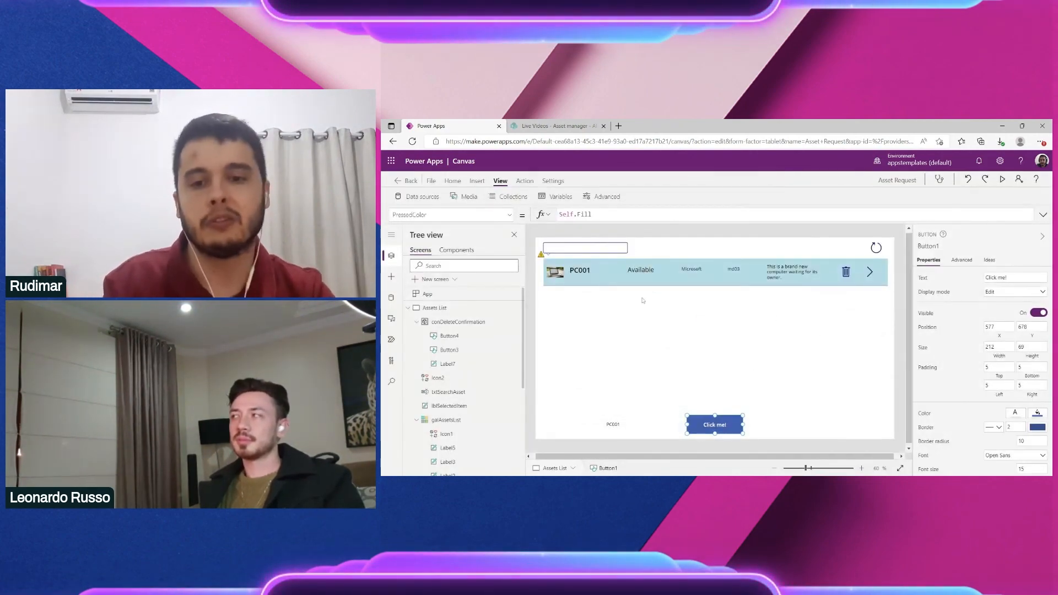